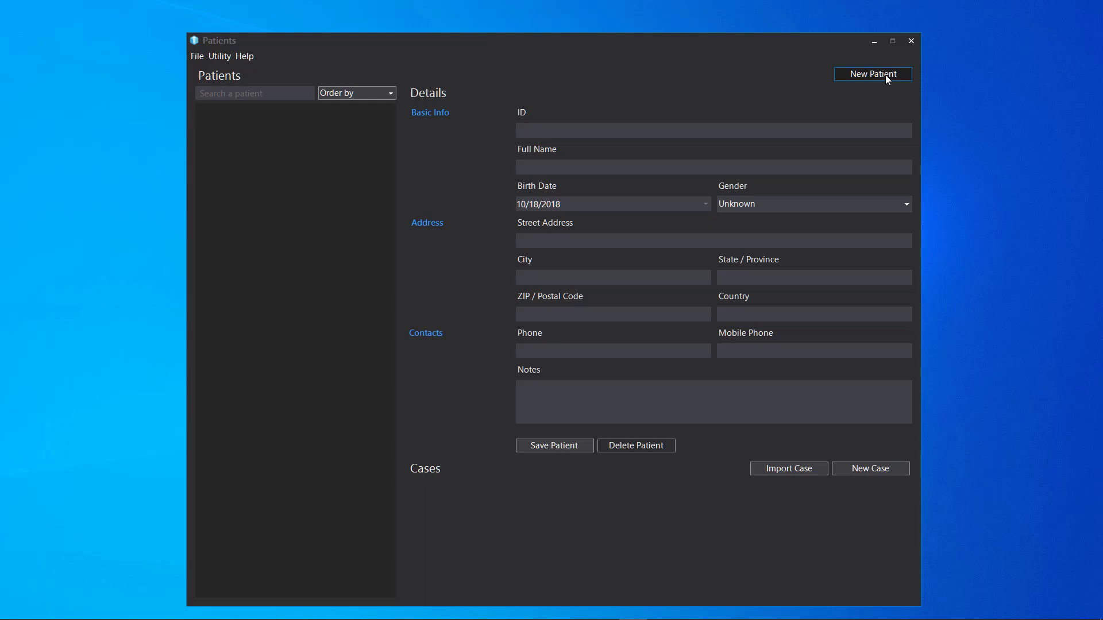
- Add a new patient record and create a new case for that patient
left_click(886, 75)
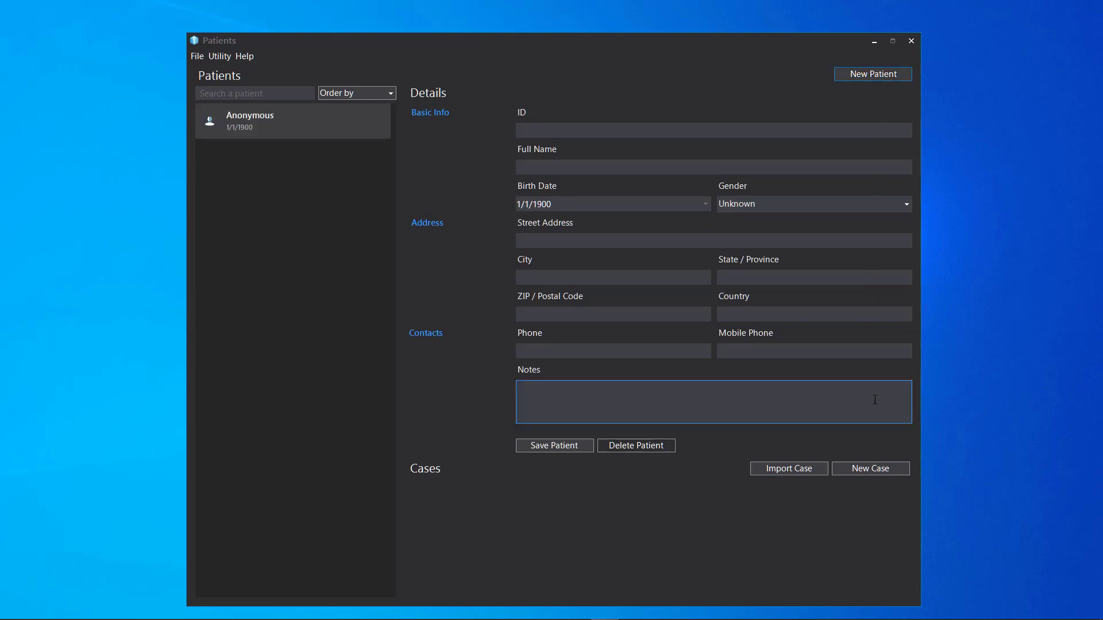
left_click(872, 467)
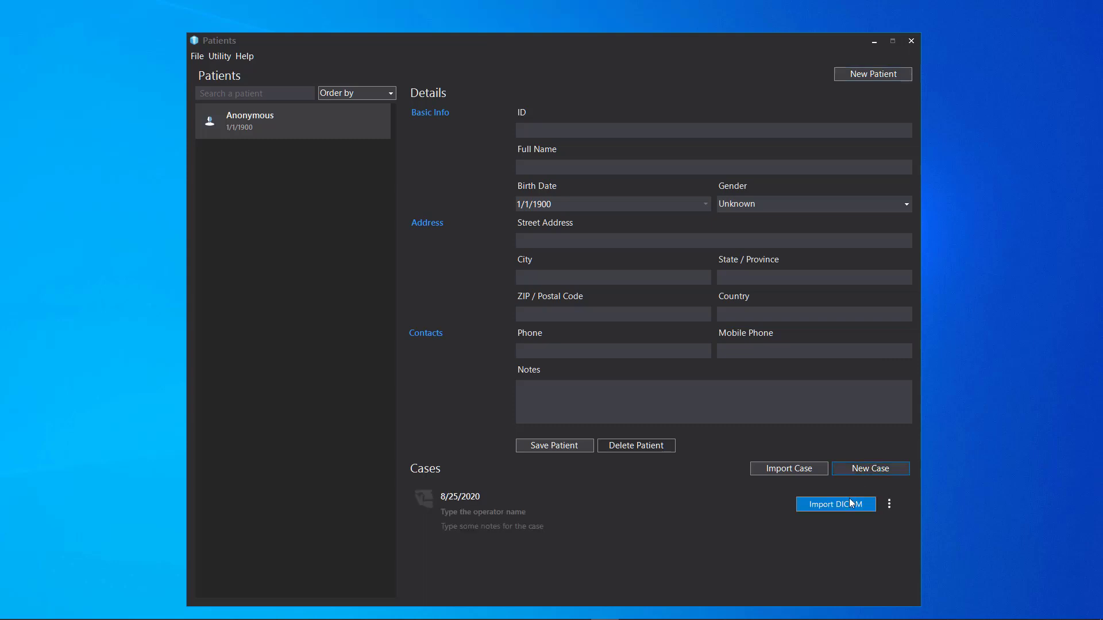
- Load the DICOM files from the patient's CT folder for import, order them by position and select the sequence
left_click(835, 504)
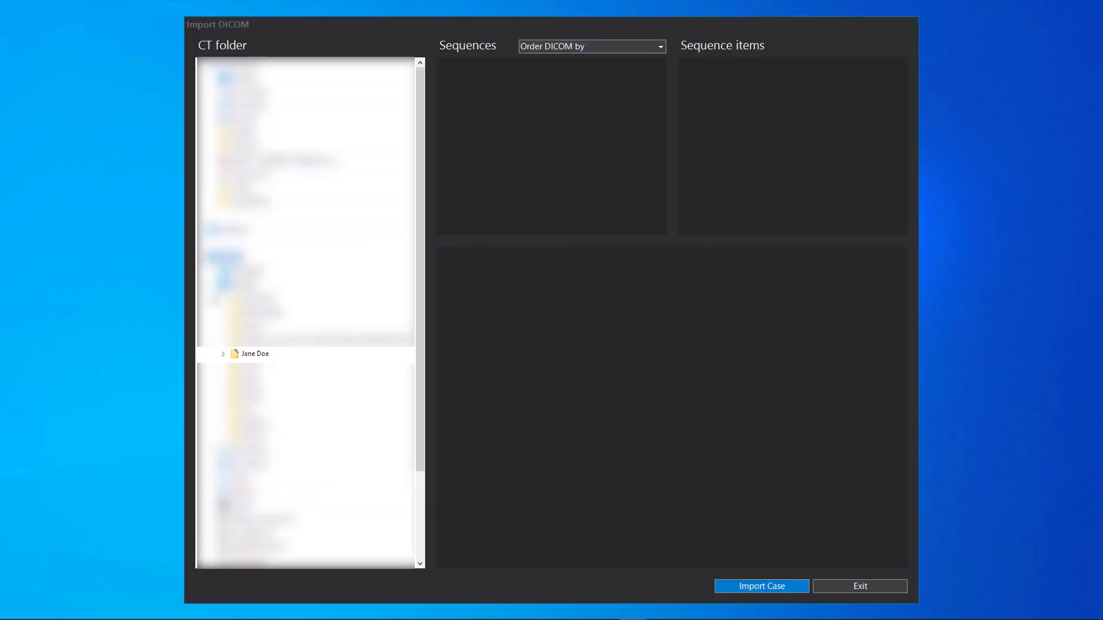
left_click(224, 354)
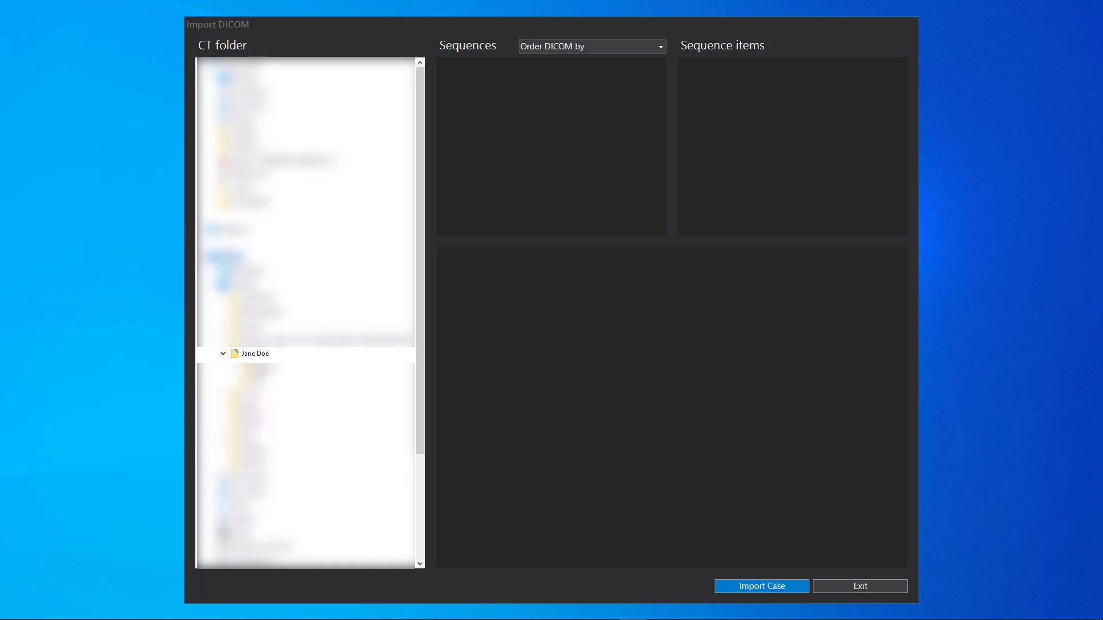
left_click(259, 368)
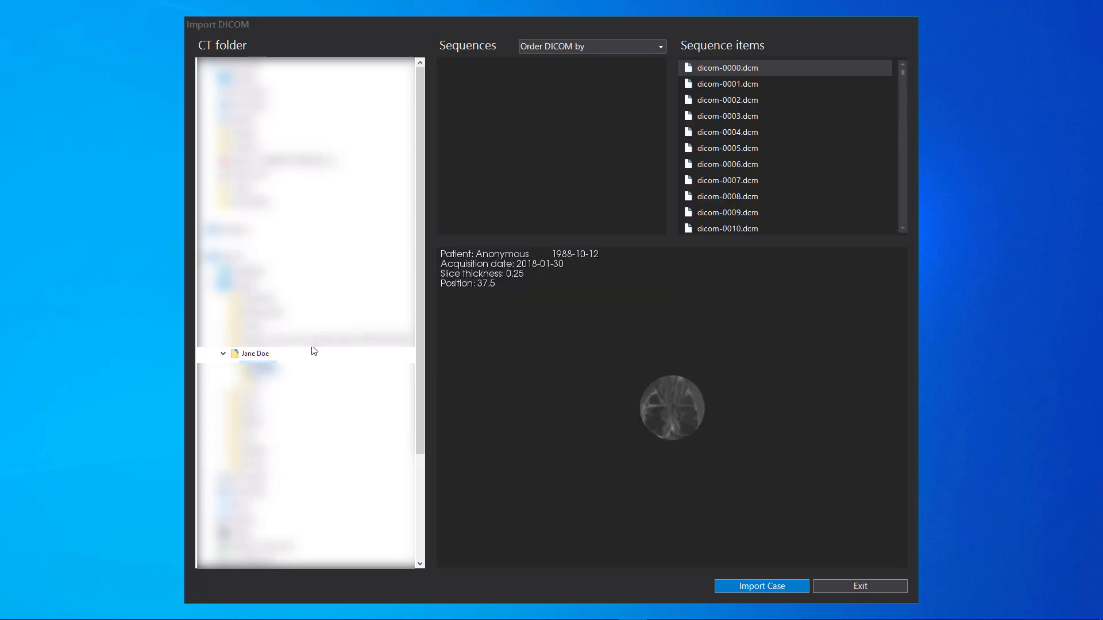
left_click(661, 50)
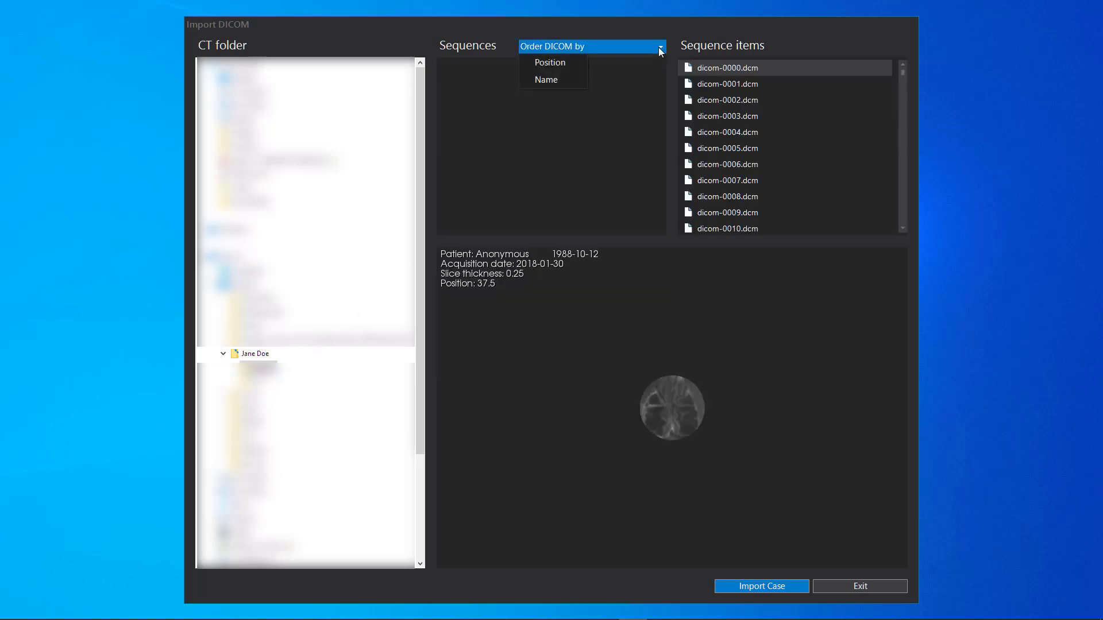
left_click(550, 63)
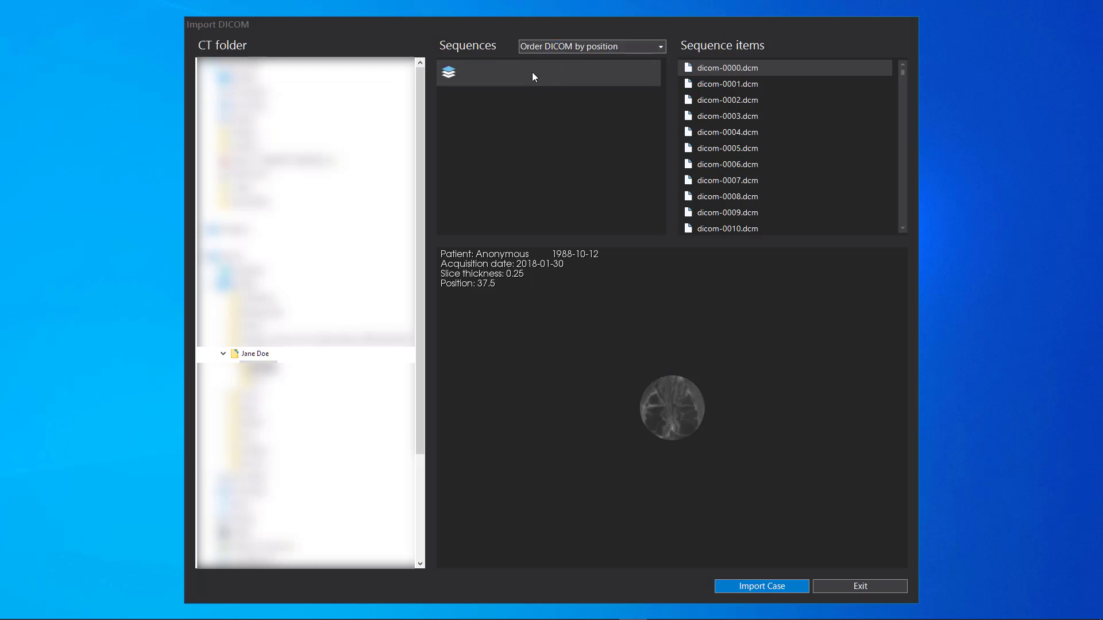
left_click(533, 73)
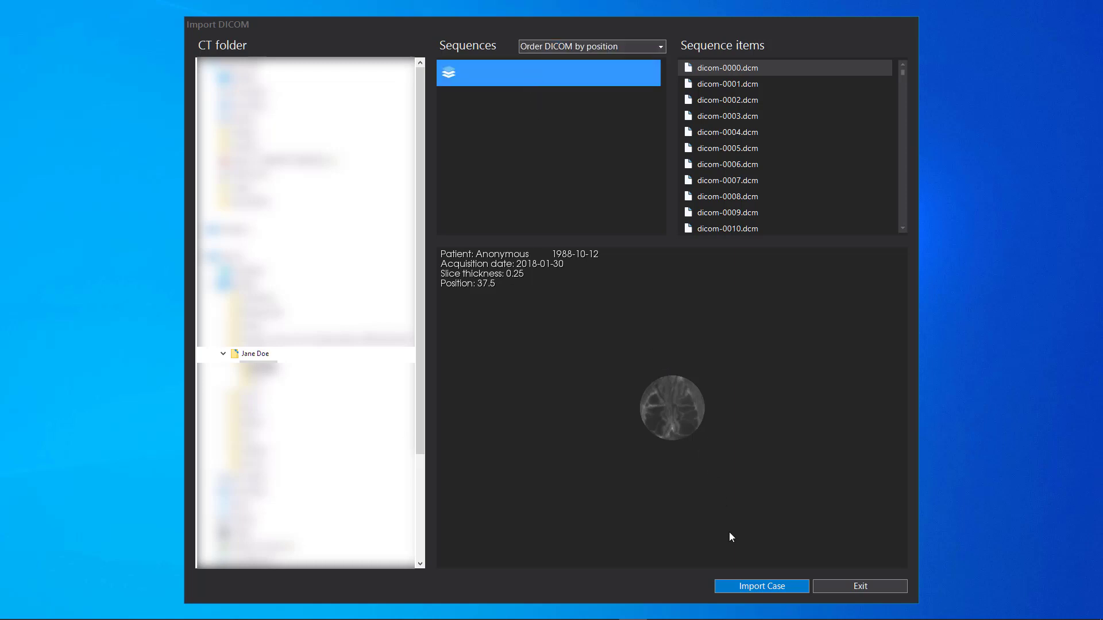
- Import the sequence with a limited axial range, lowering the upper boundary of the volume box slightly
left_click(733, 581)
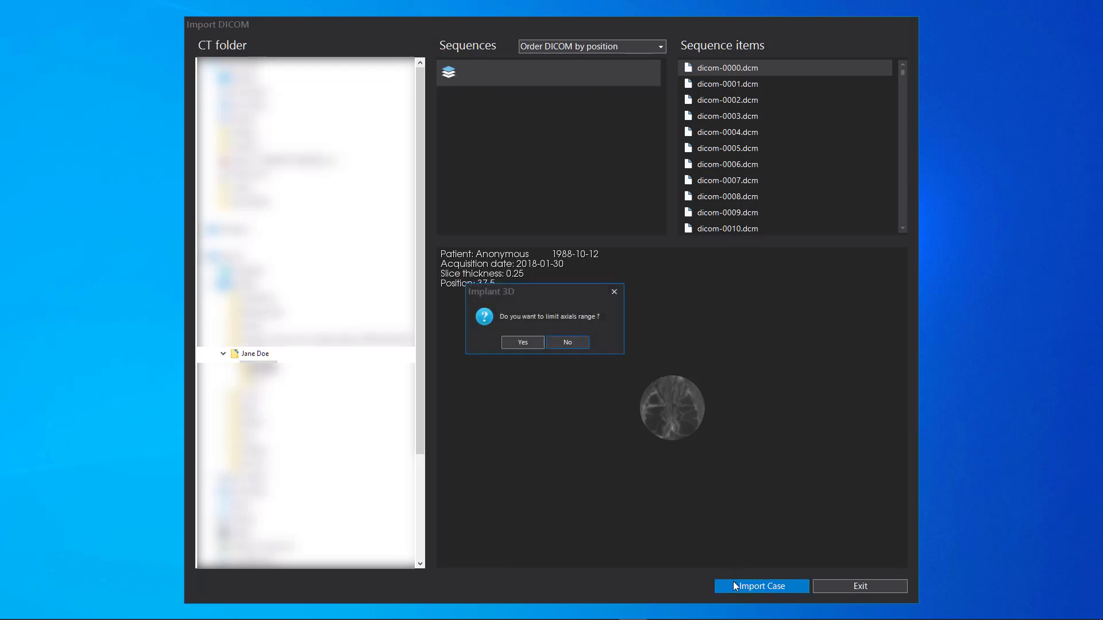
left_click(523, 343)
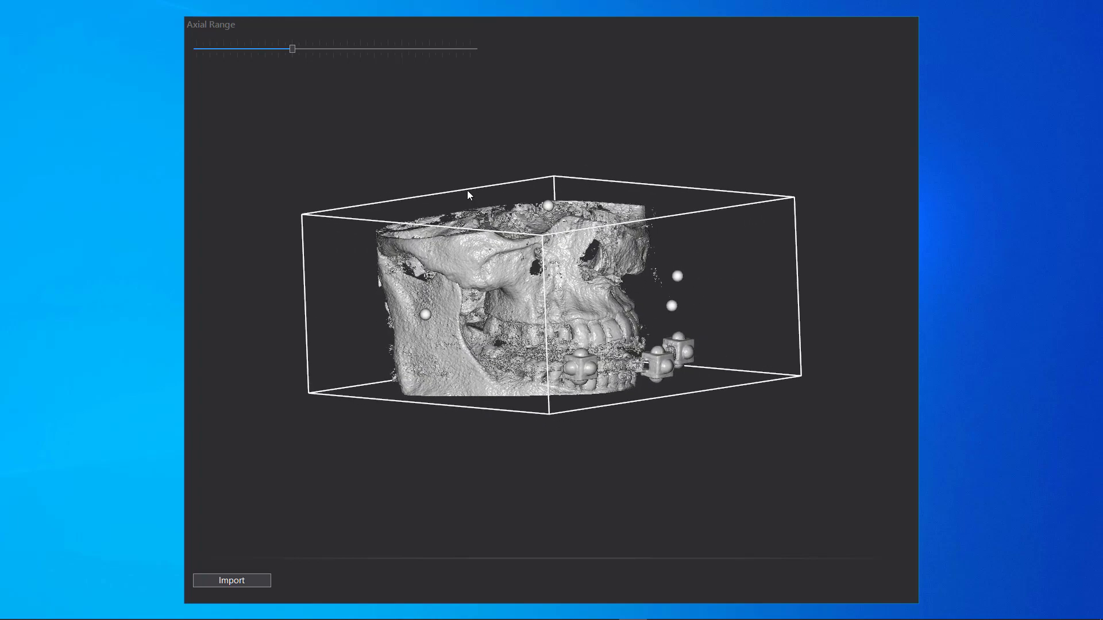
left_click_drag(550, 208, 551, 228)
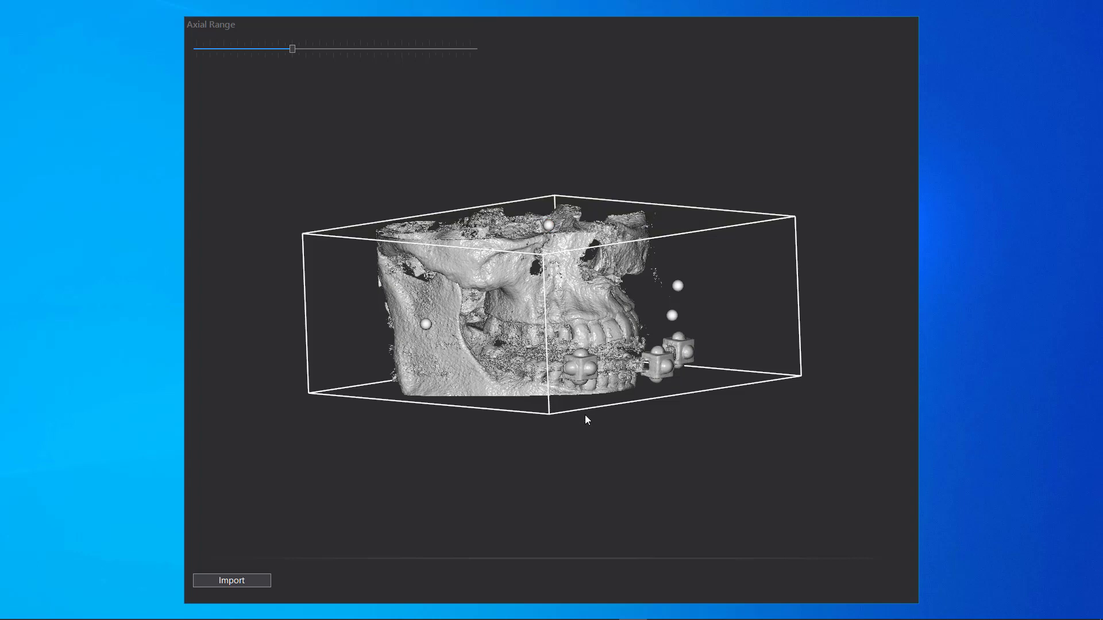
left_click_drag(586, 419, 559, 380)
left_click_drag(671, 259, 349, 482)
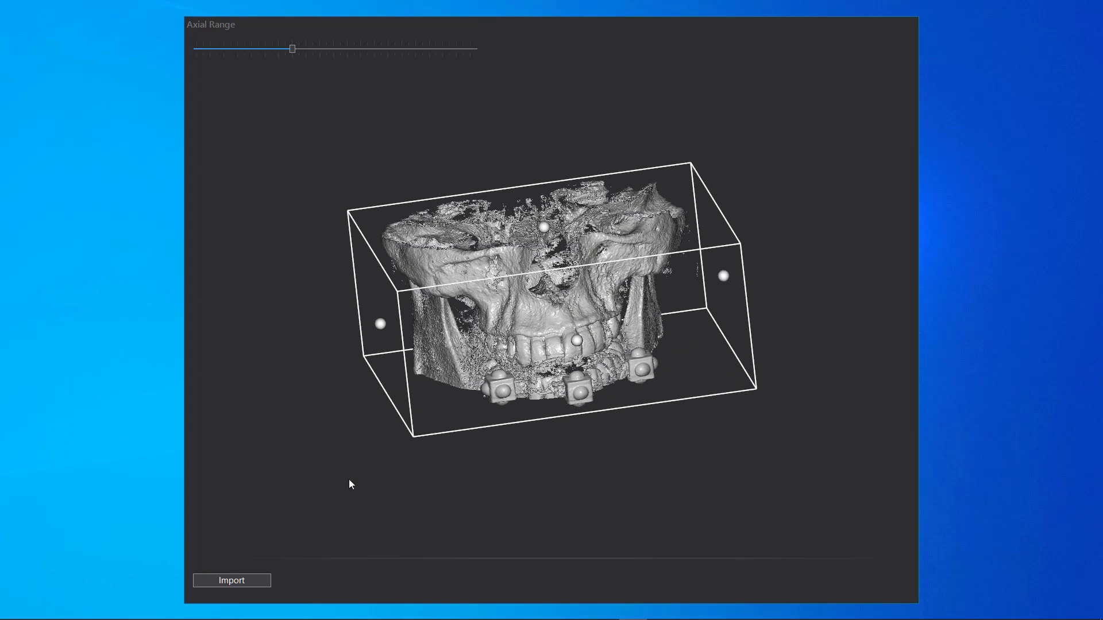
left_click(232, 581)
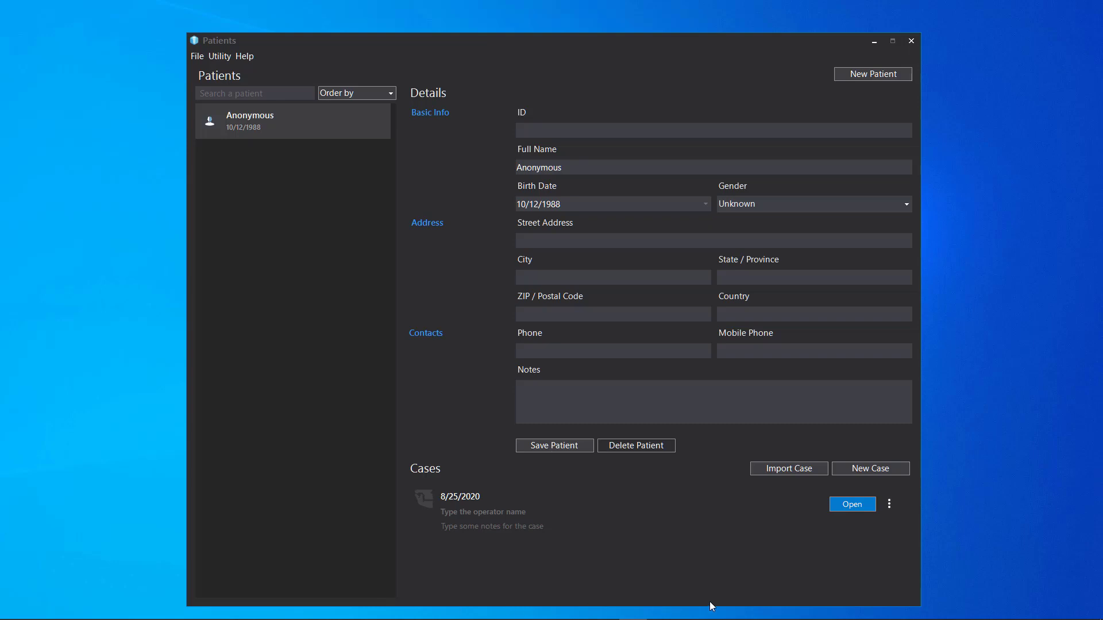
- Open the imported case and rotate the 3D volume slightly
left_click(870, 507)
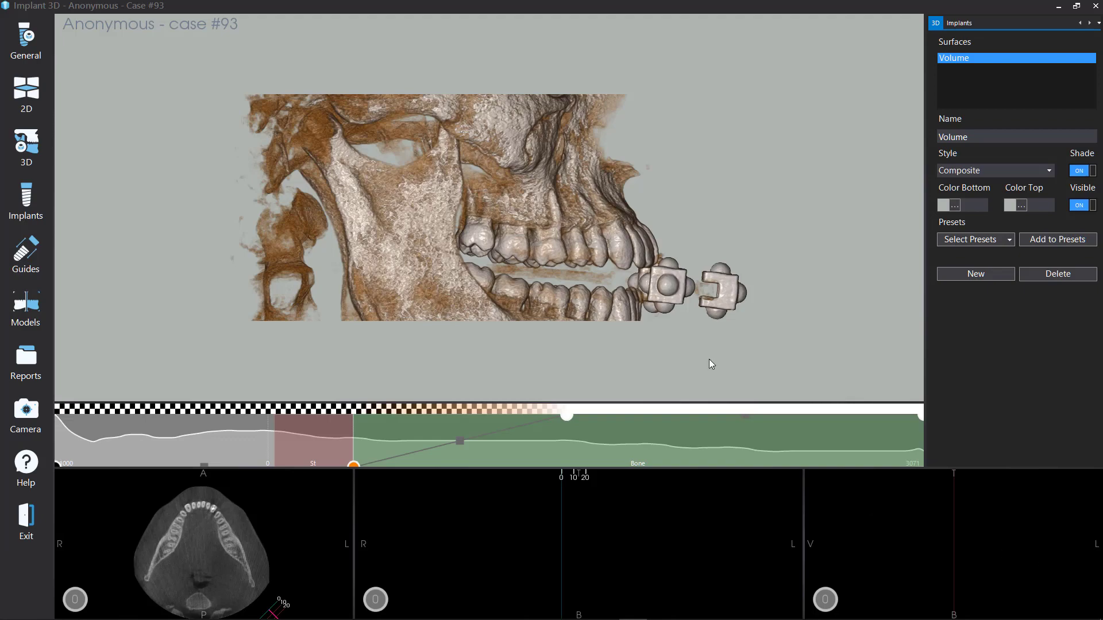
mouse_move(608, 220)
left_mouse_down()
mouse_move(459, 219)
mouse_move(603, 218)
left_mouse_up()
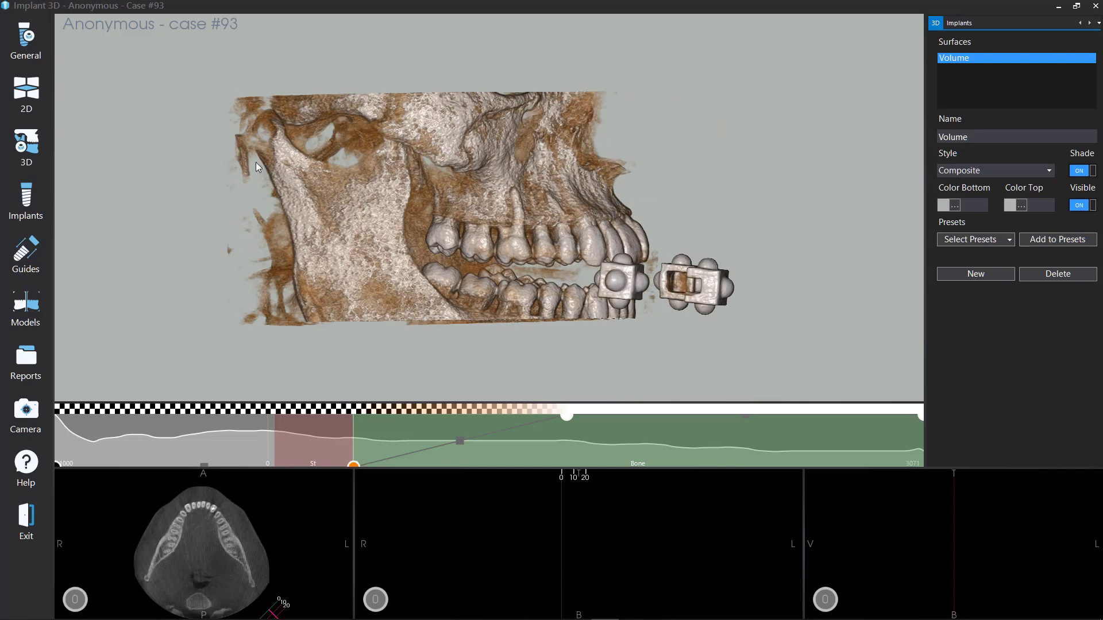
- Trace a seven-point panoramic curve along the upper dental arch on axial slice 50, from behind the right molars to behind the left molars
left_click(15, 40)
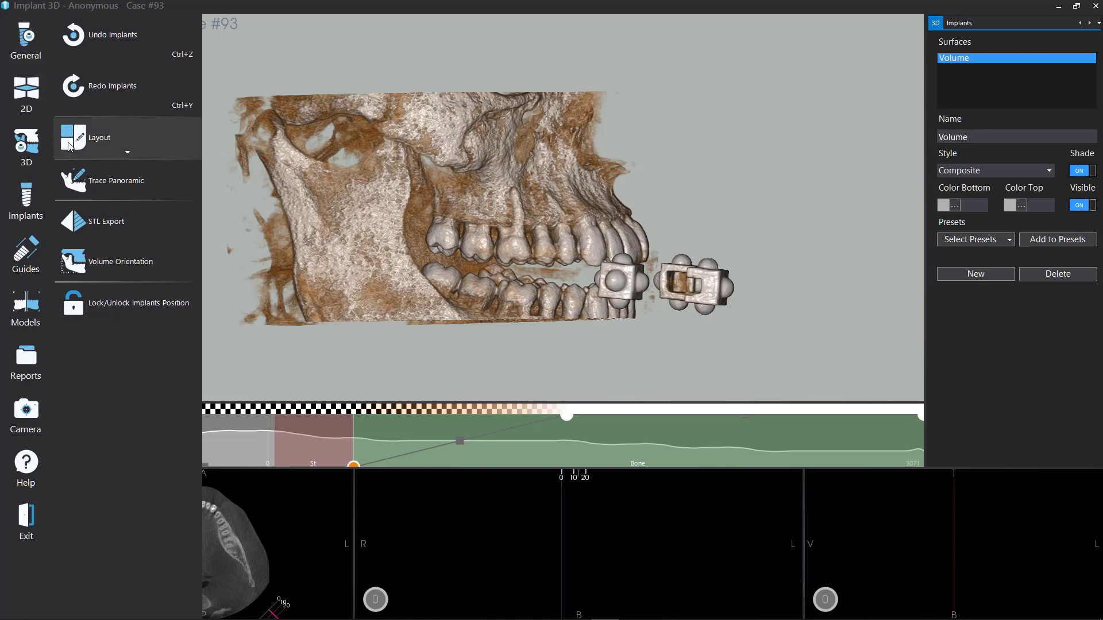
left_click(84, 178)
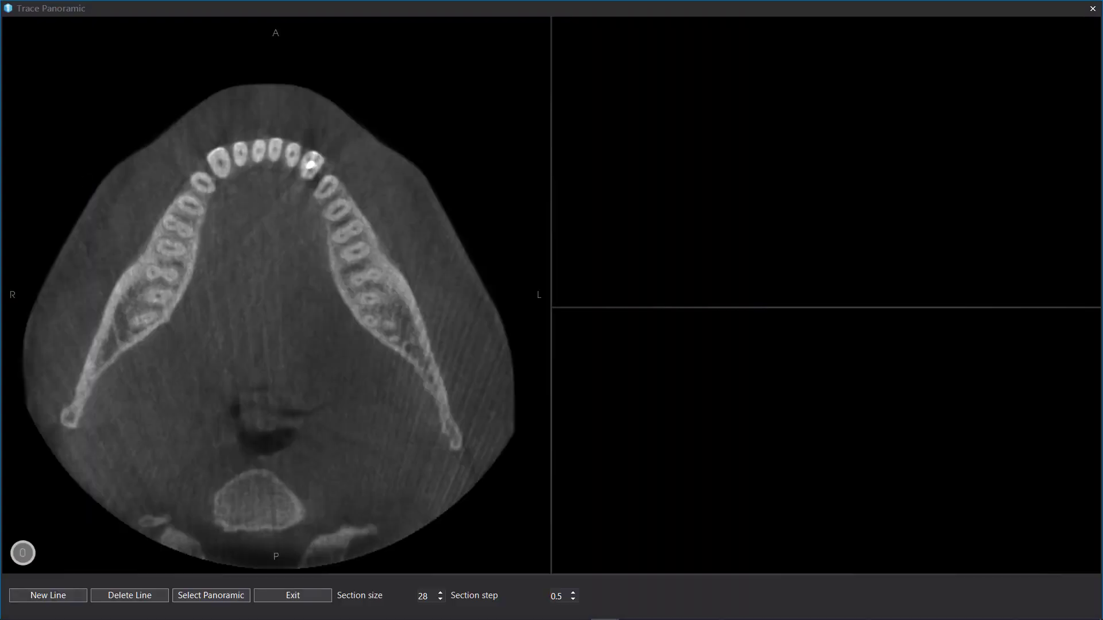
scroll(190, 298, "up", 10)
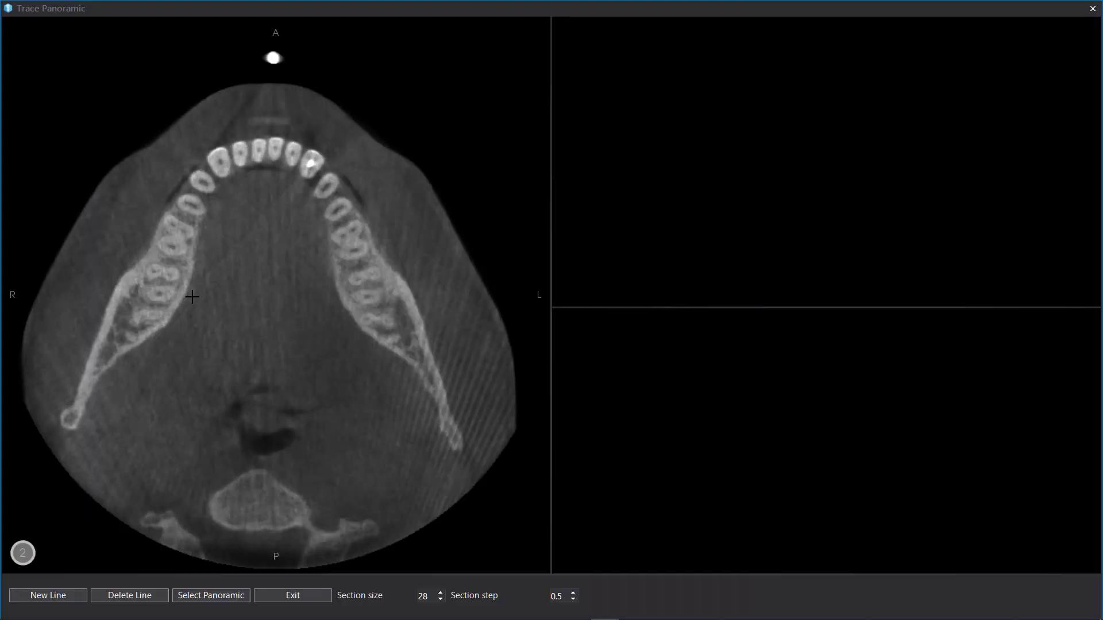
scroll(198, 296, "up", 10)
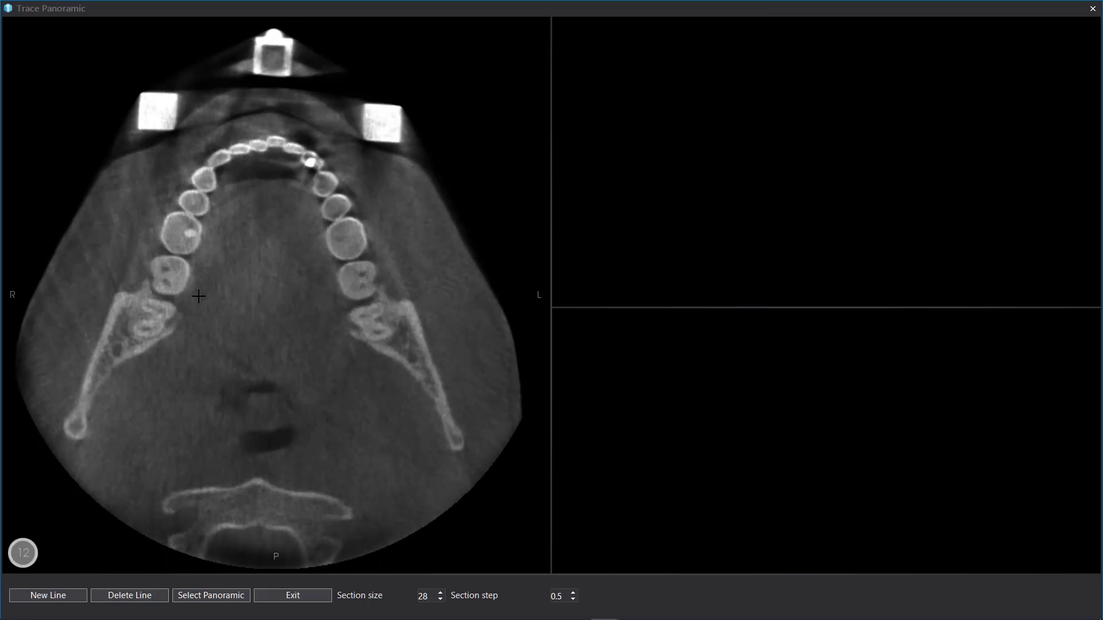
scroll(199, 296, "up", 12)
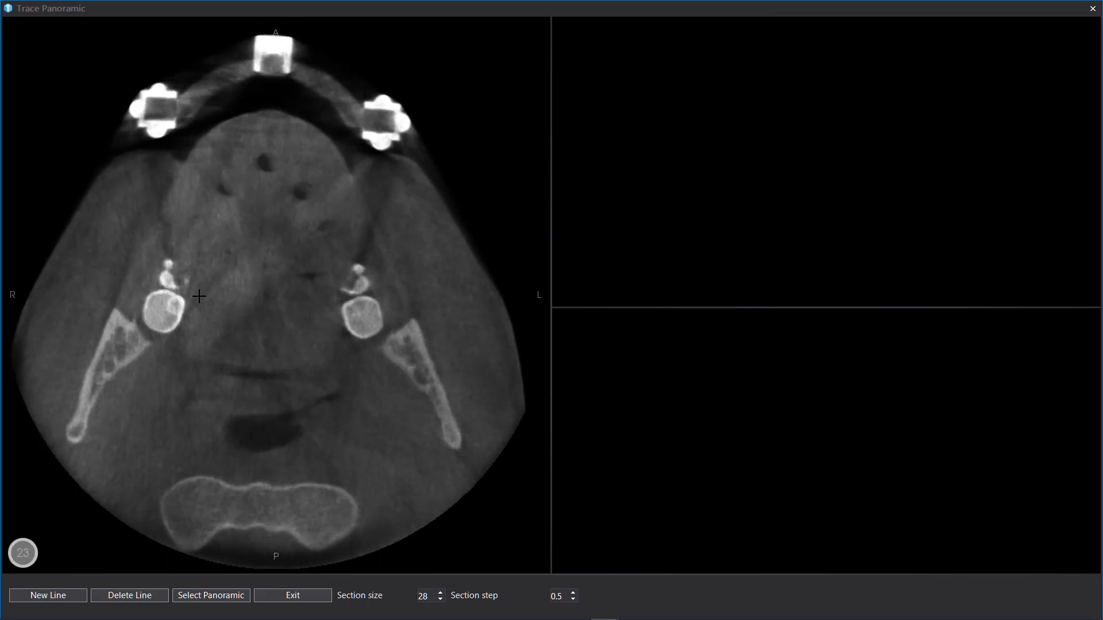
scroll(199, 296, "up", 11)
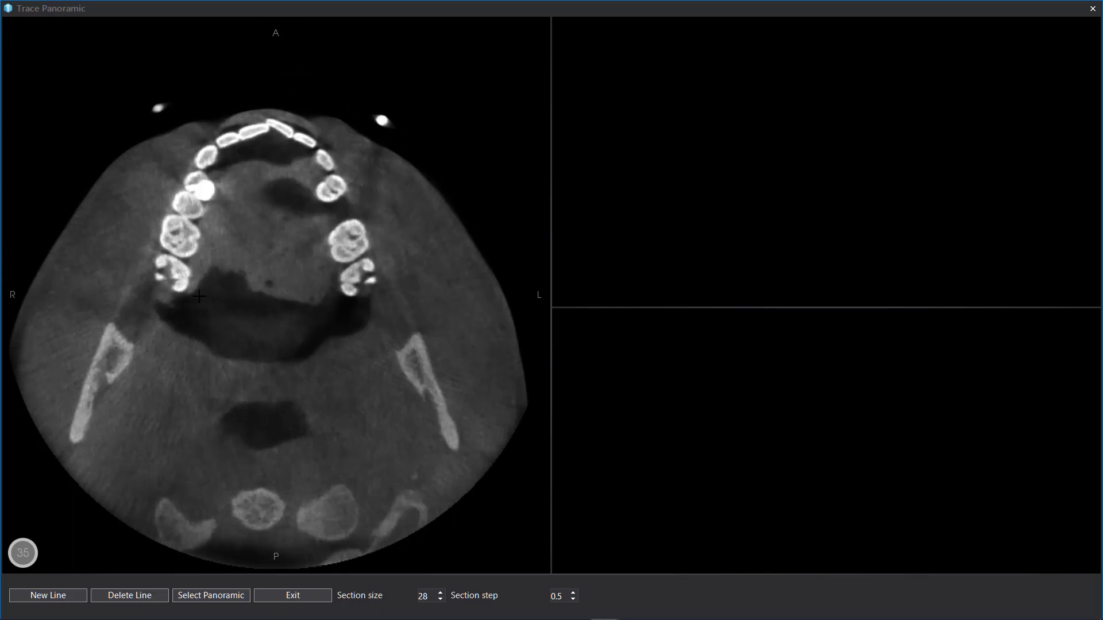
scroll(199, 296, "up", 7)
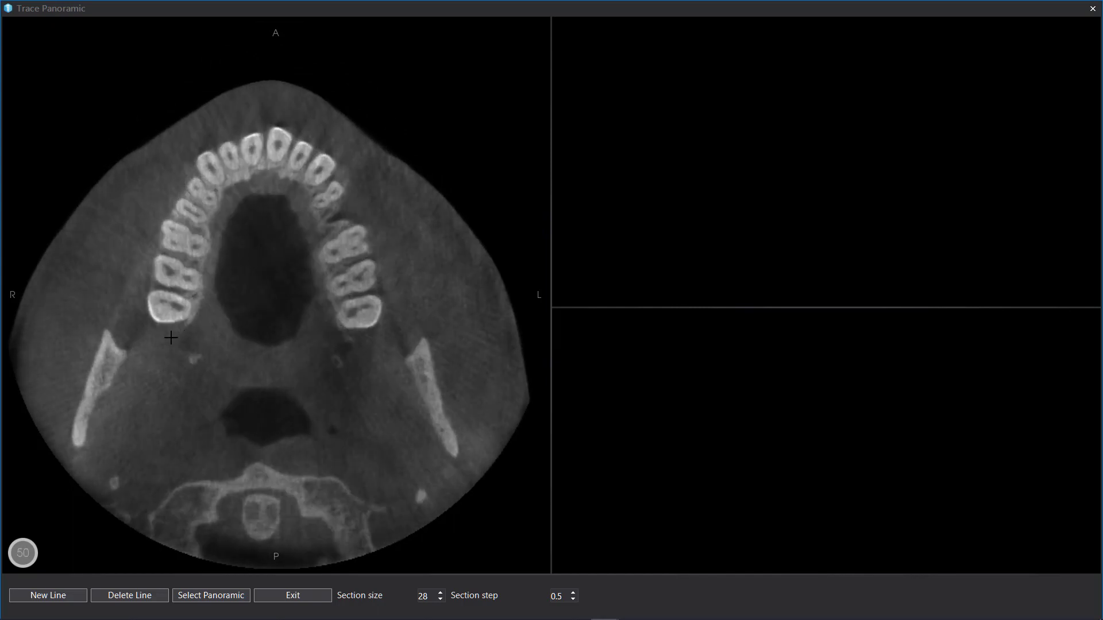
left_click_drag(157, 339, 183, 239)
left_click(205, 186)
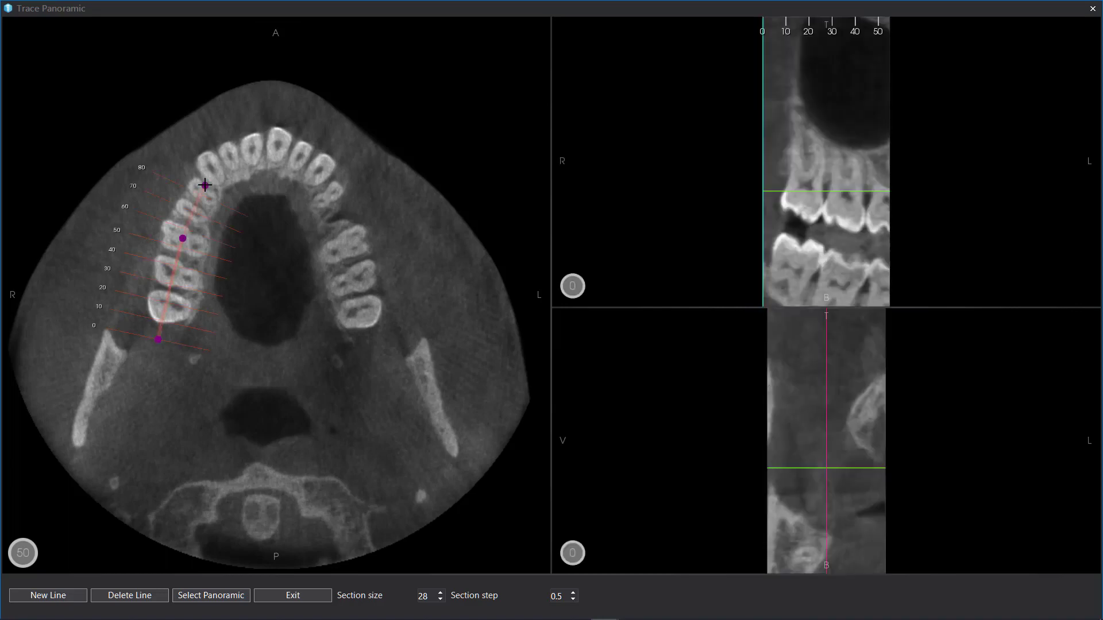
left_click(265, 154)
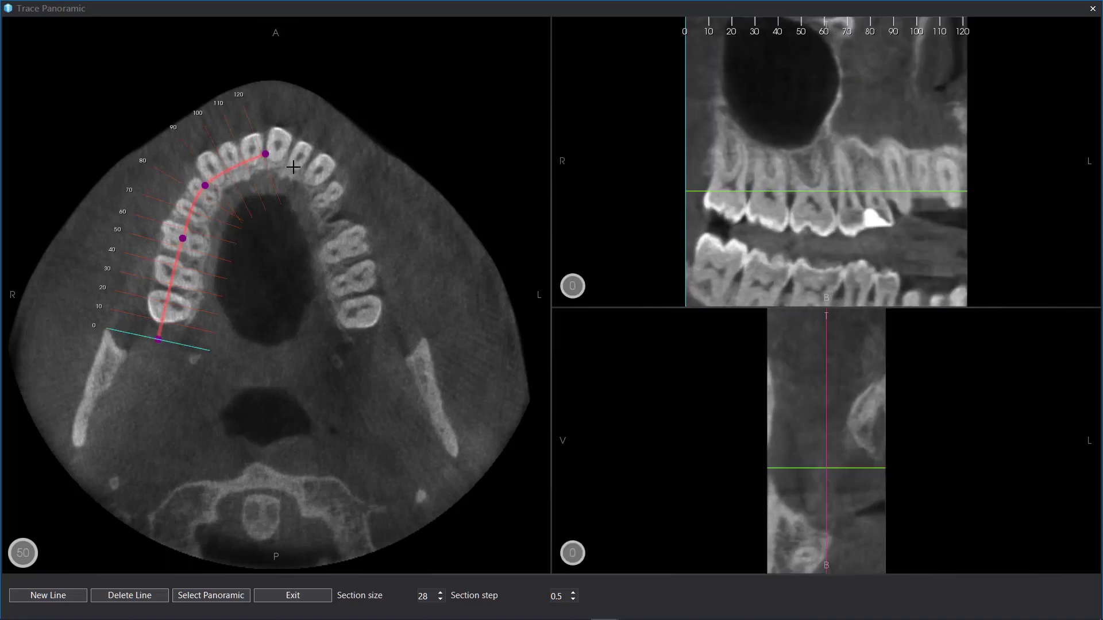
left_click(319, 185)
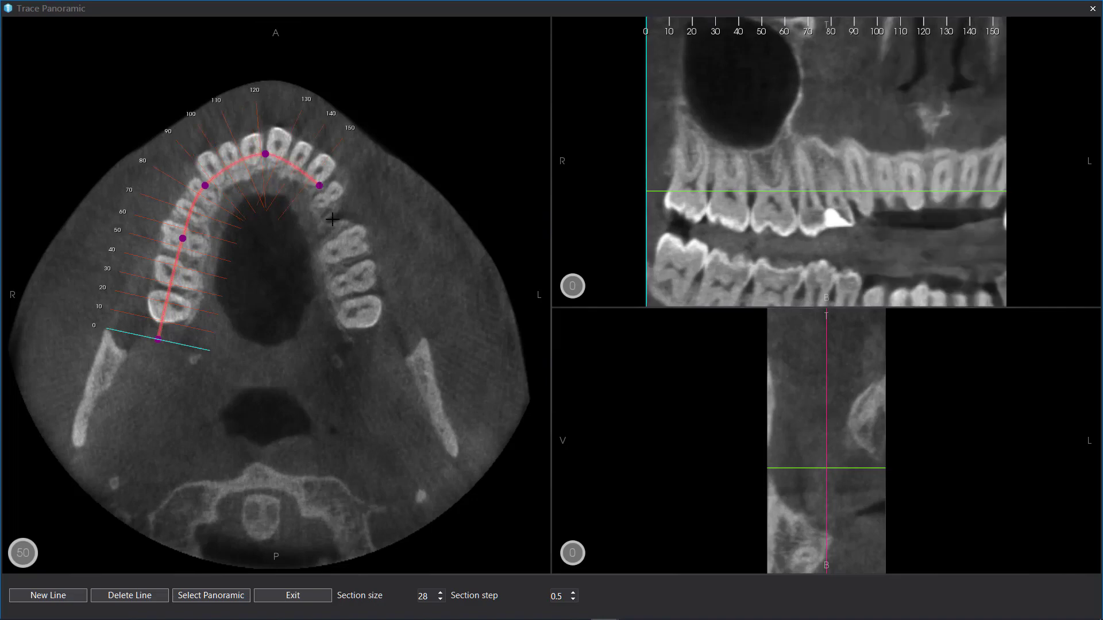
left_click(342, 250)
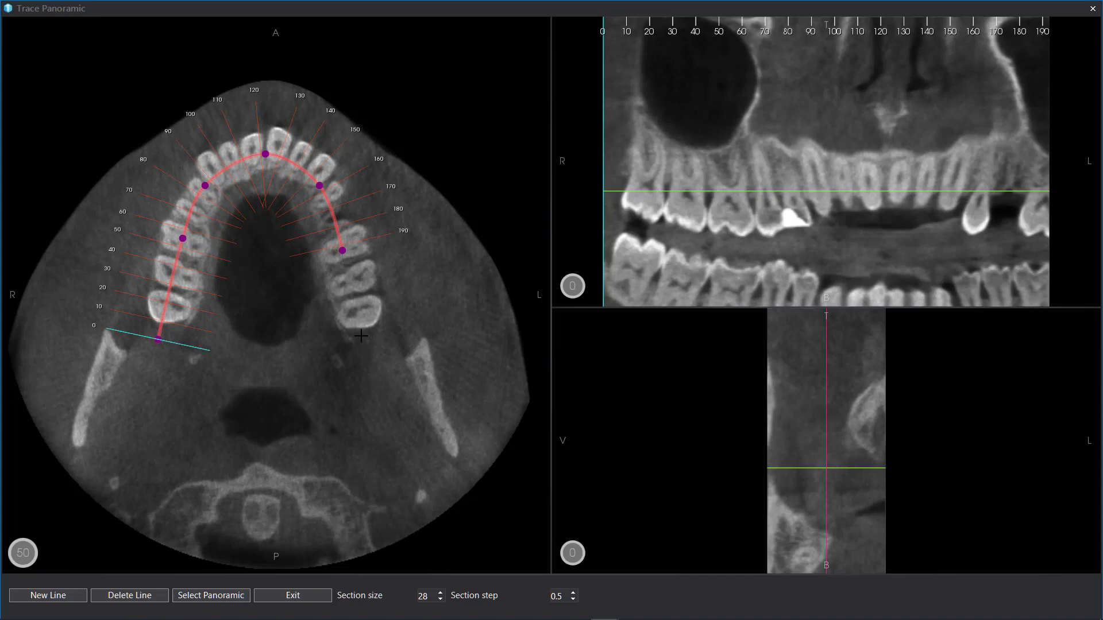
left_click(368, 353)
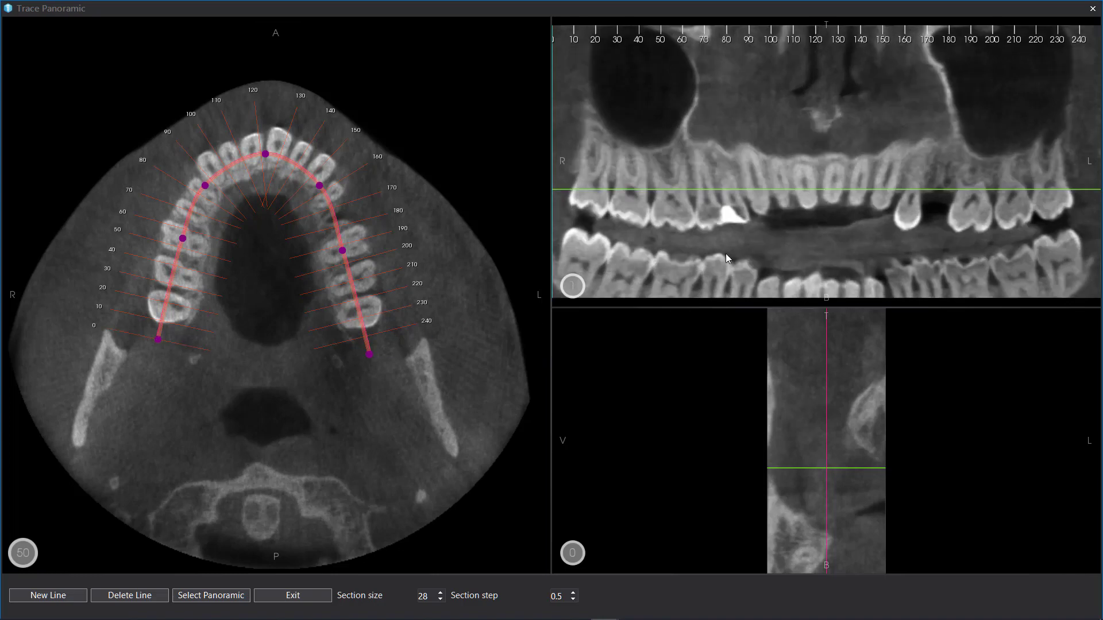
- Check the panoramic layers and the cross-sections around the gap in the upper left arch, then apply the traced panoramic to the case
scroll(731, 256, "down", 1)
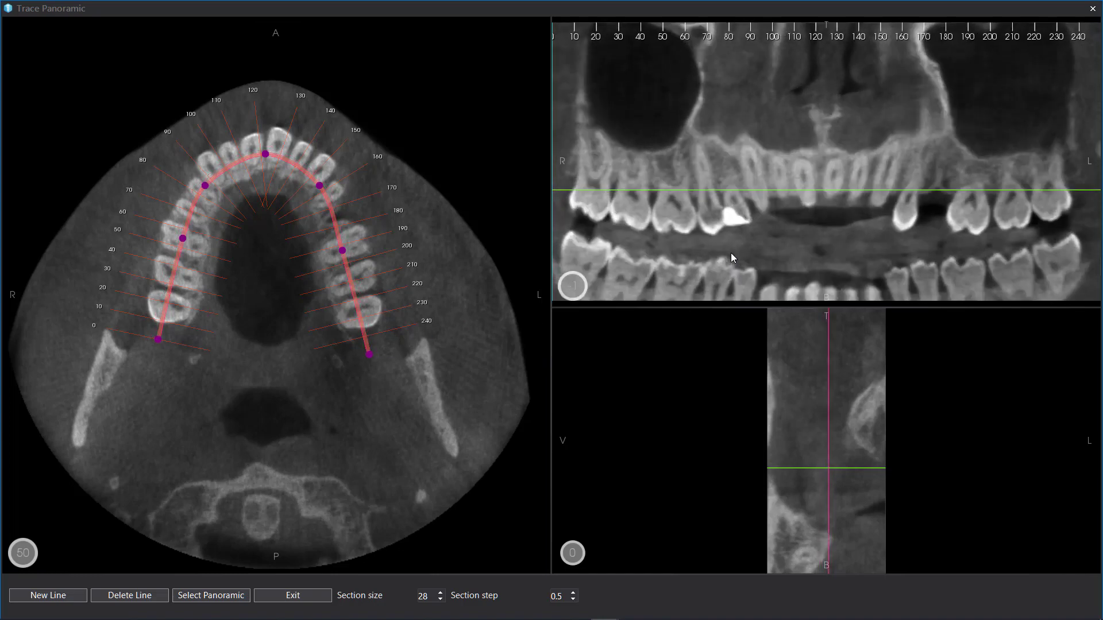
scroll(853, 389, "up", 4)
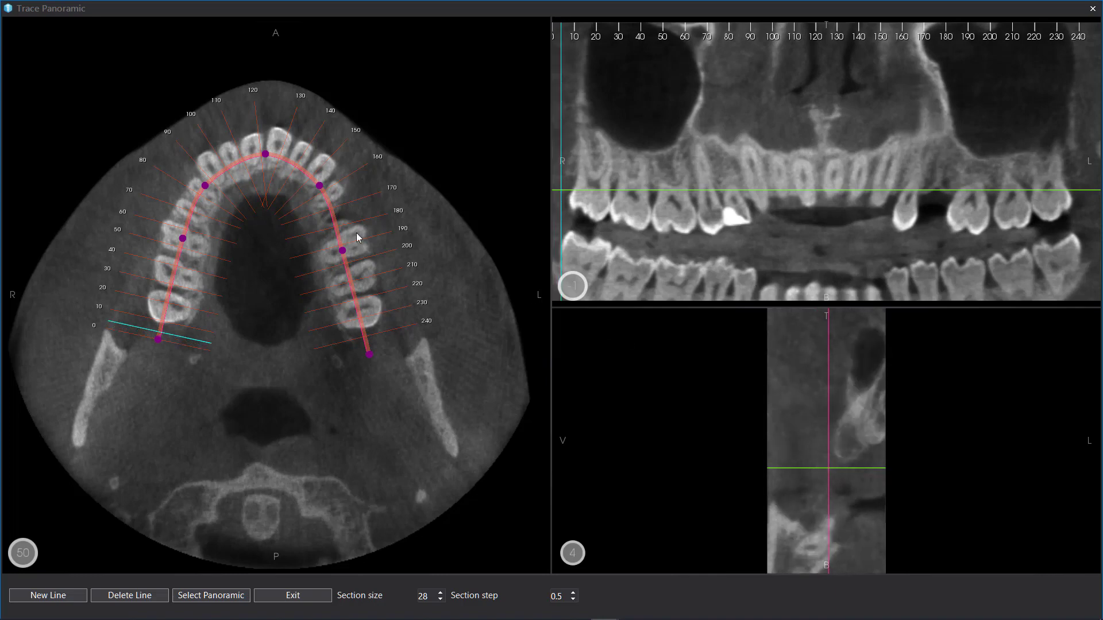
left_click(347, 217)
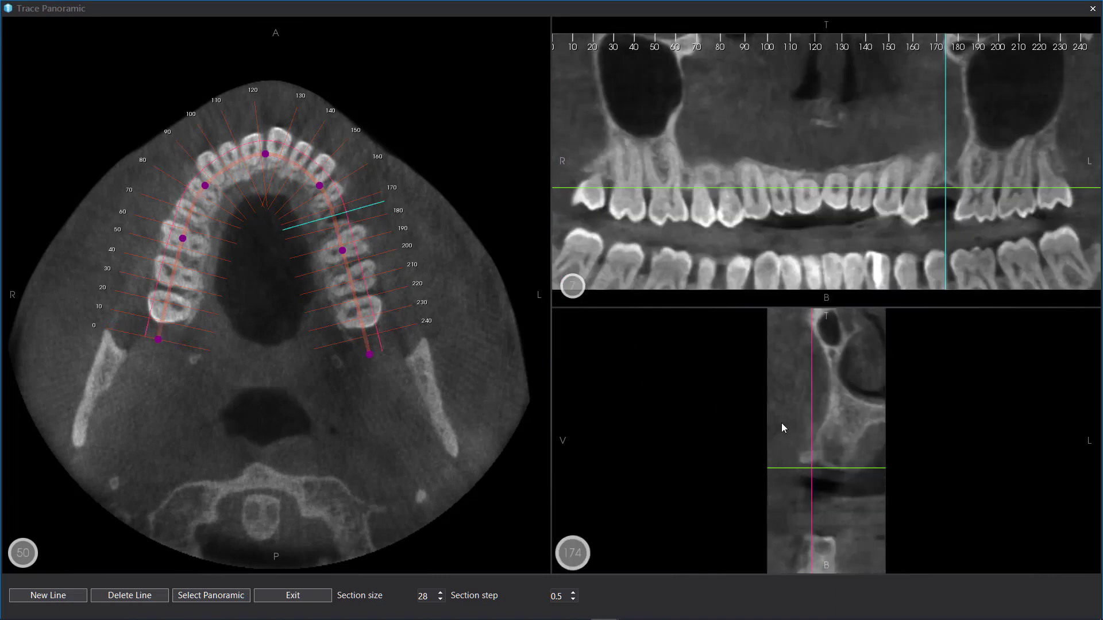
scroll(833, 422, "up", 3)
scroll(836, 420, "down", 2)
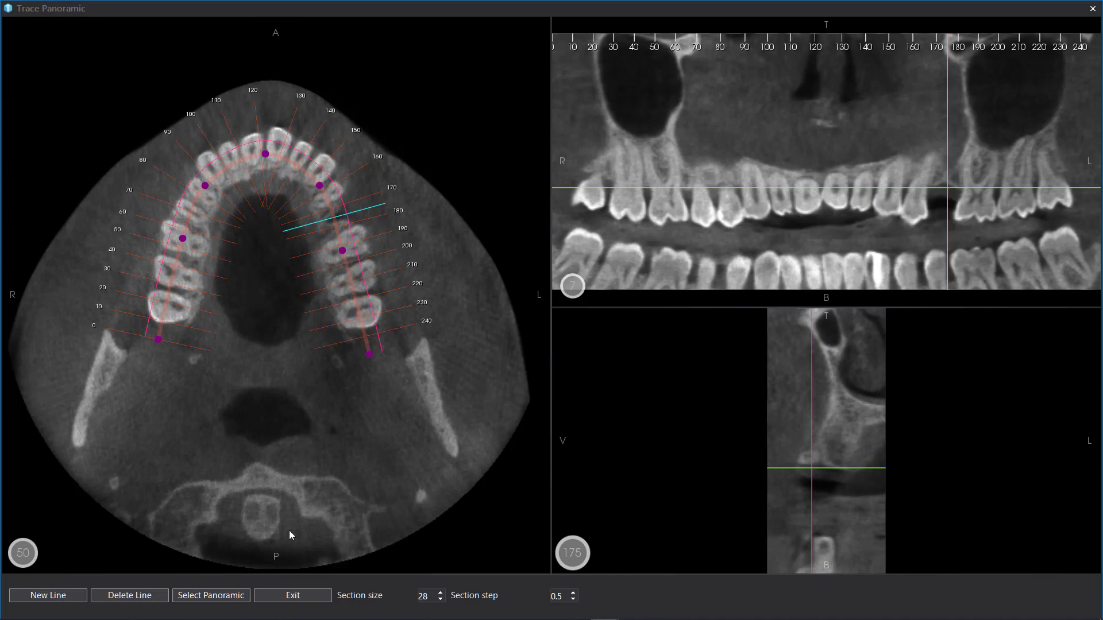
left_click(224, 600)
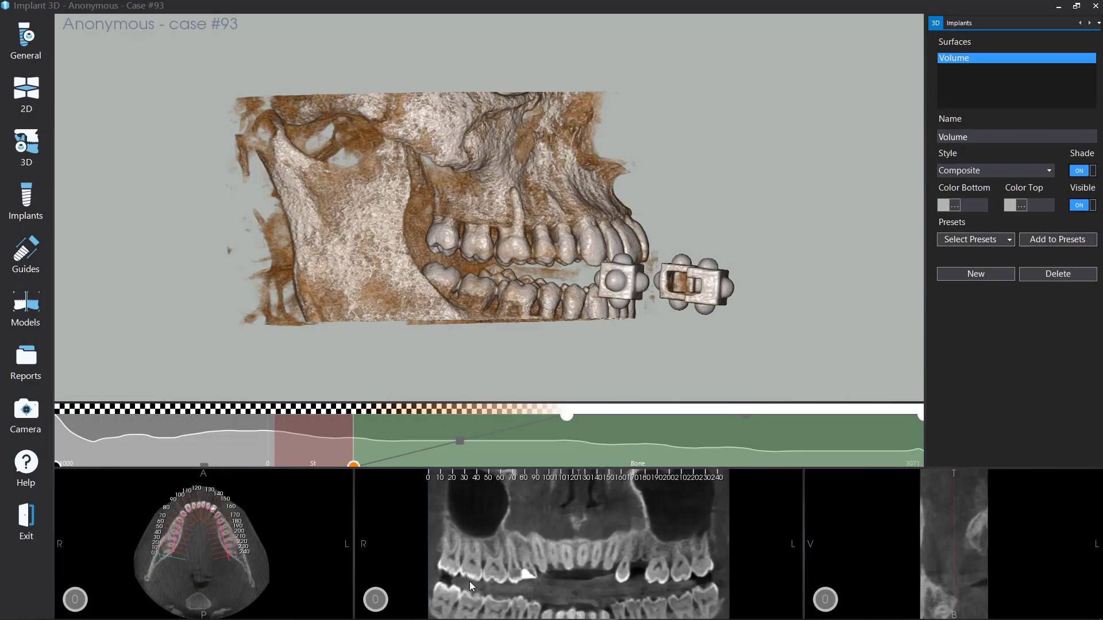
- Browse the panoramic layers and the cross-sections in the case's 2D views
scroll(605, 521, "down", 3)
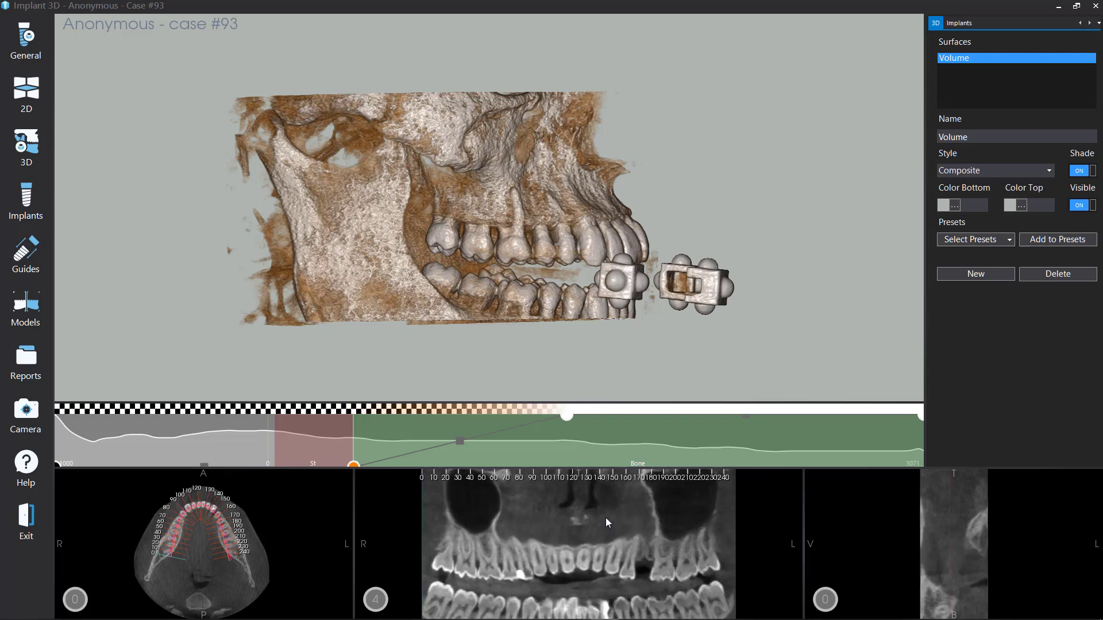
scroll(607, 519, "up", 1)
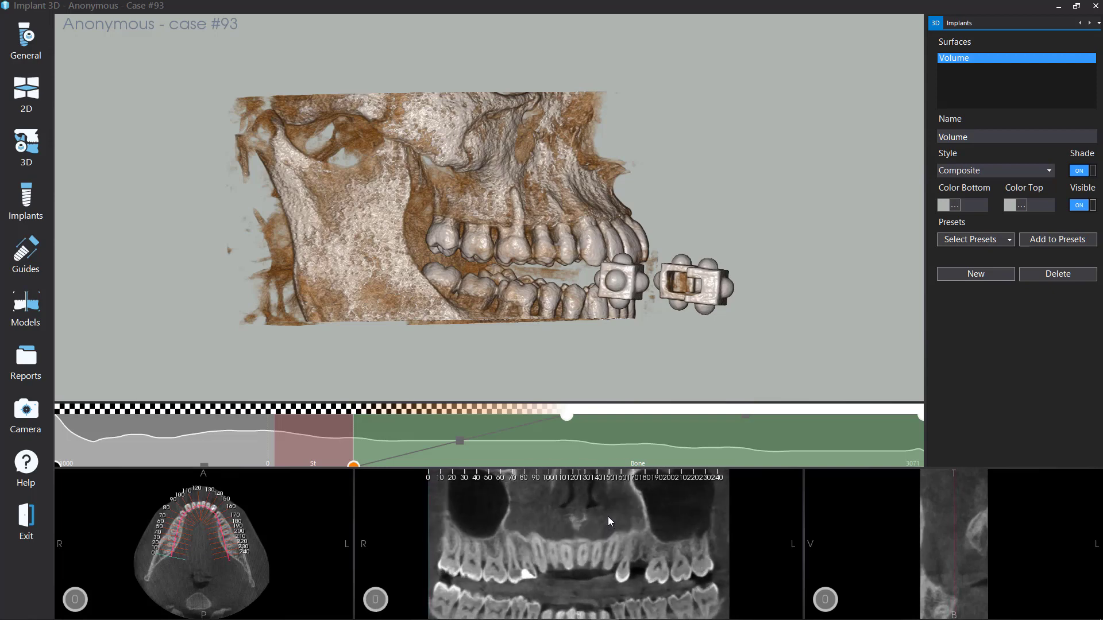
scroll(940, 543, "down", 9)
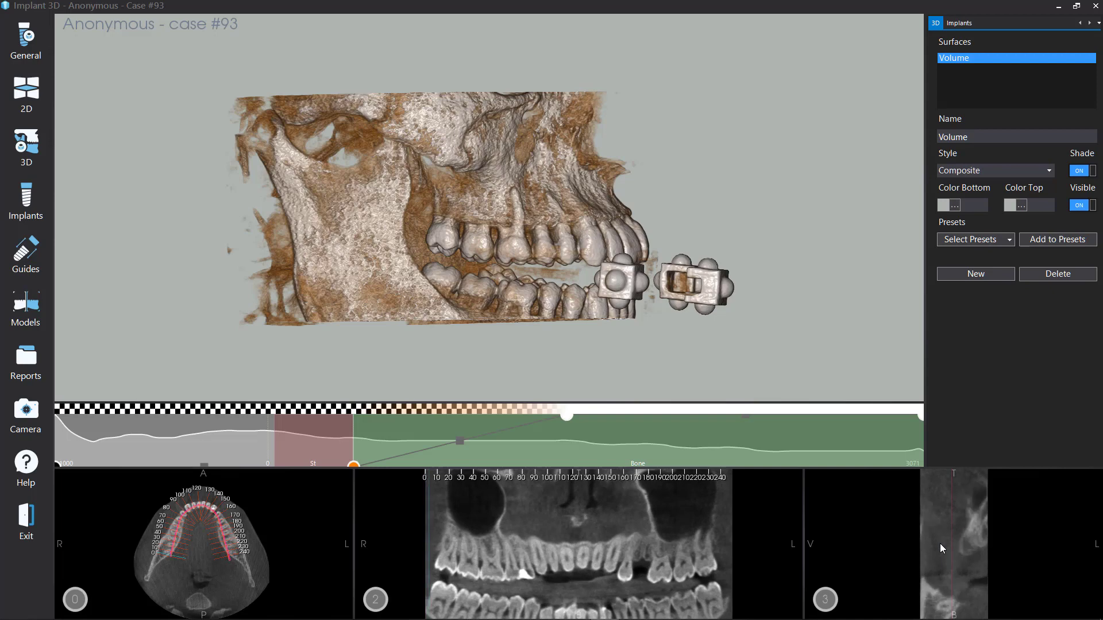
- Browse the cross-sections and move to the one at the gap in the upper left arch
scroll(940, 543, "down", 9)
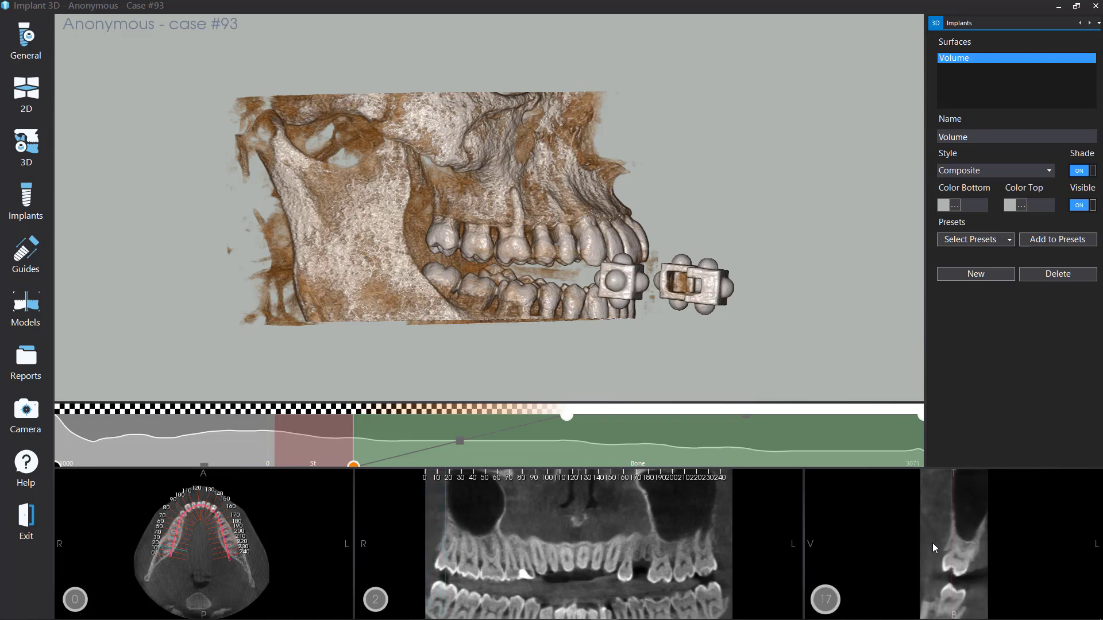
left_click(643, 545)
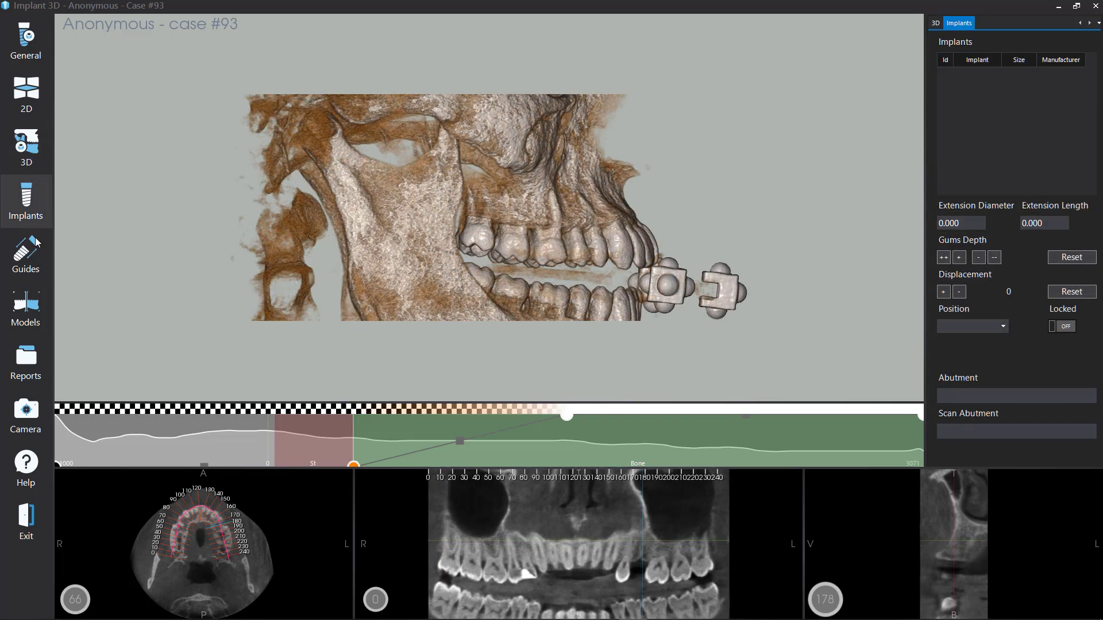
- Start the 3D alignment and raise the surface threshold slightly to clean up the jaw and teeth surface
left_click(34, 297)
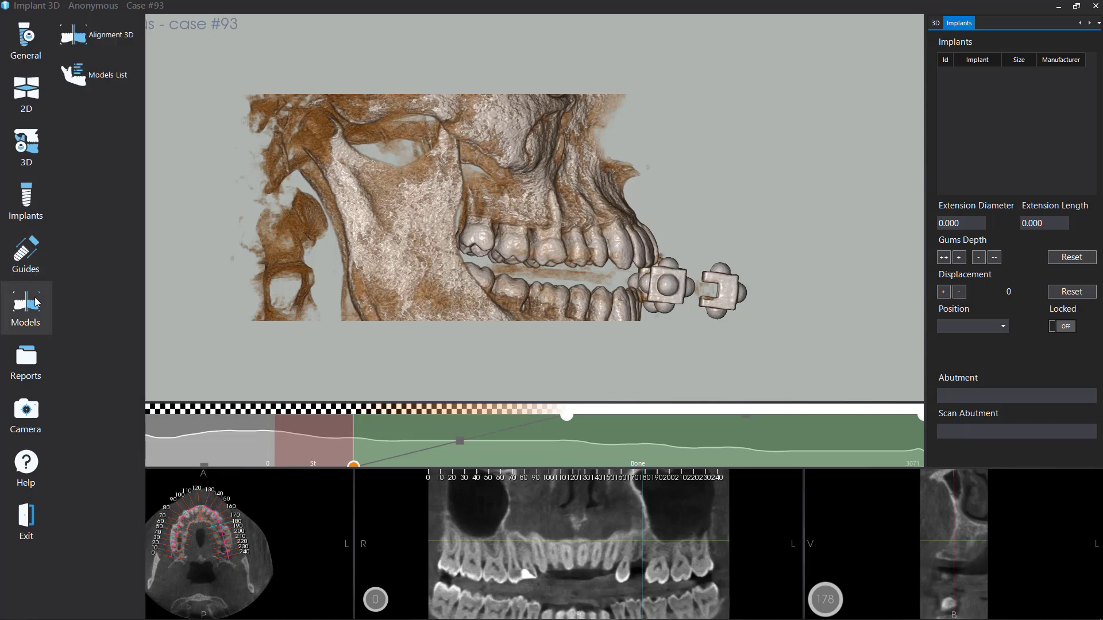
left_click(104, 38)
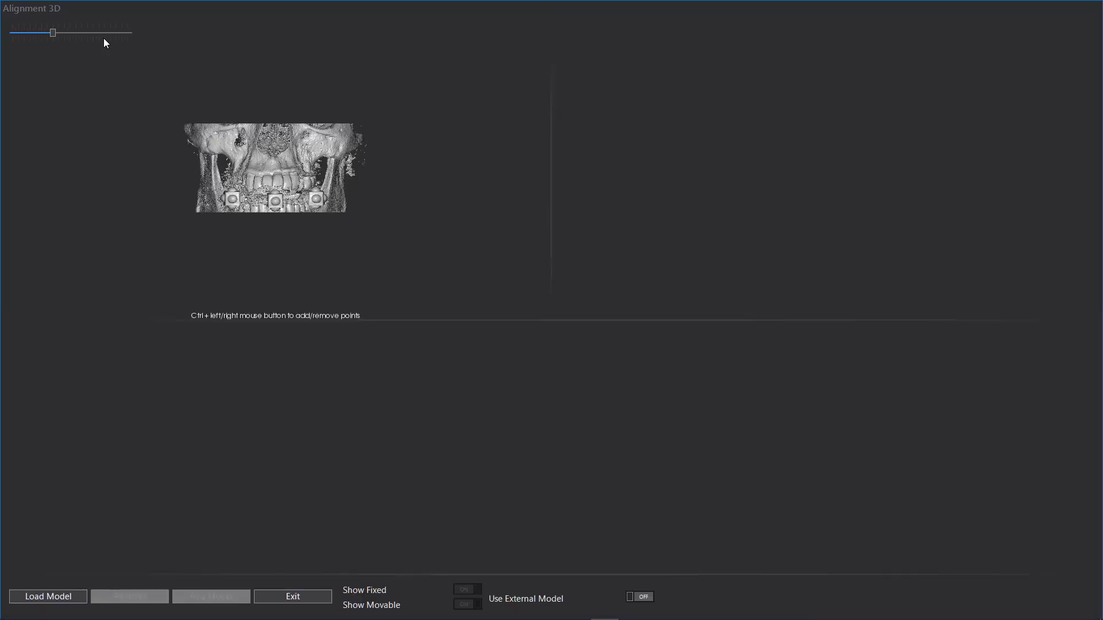
left_click_drag(122, 90, 192, 149)
scroll(212, 144, "up", 3)
scroll(215, 154, "up", 2)
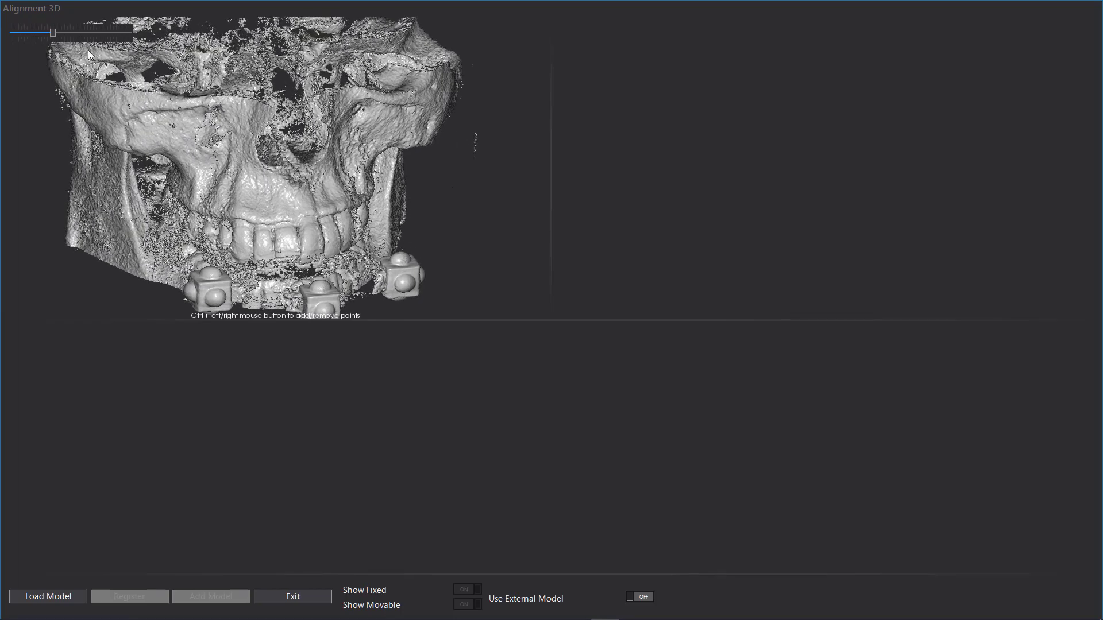
left_click_drag(53, 32, 64, 32)
left_click_drag(169, 119, 344, 149)
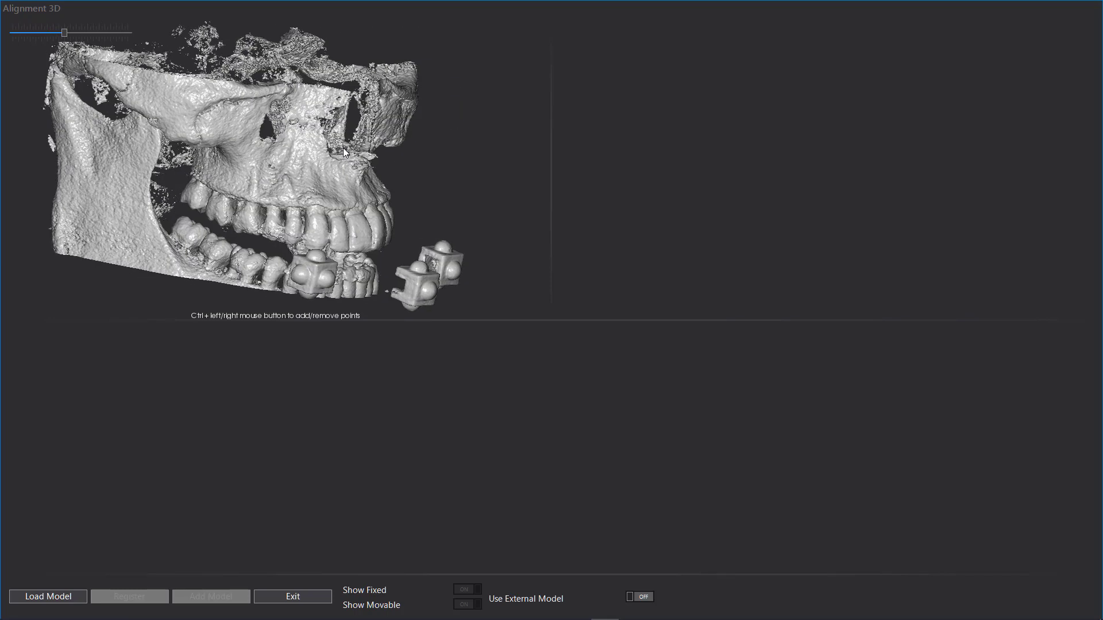
left_click_drag(63, 33, 67, 32)
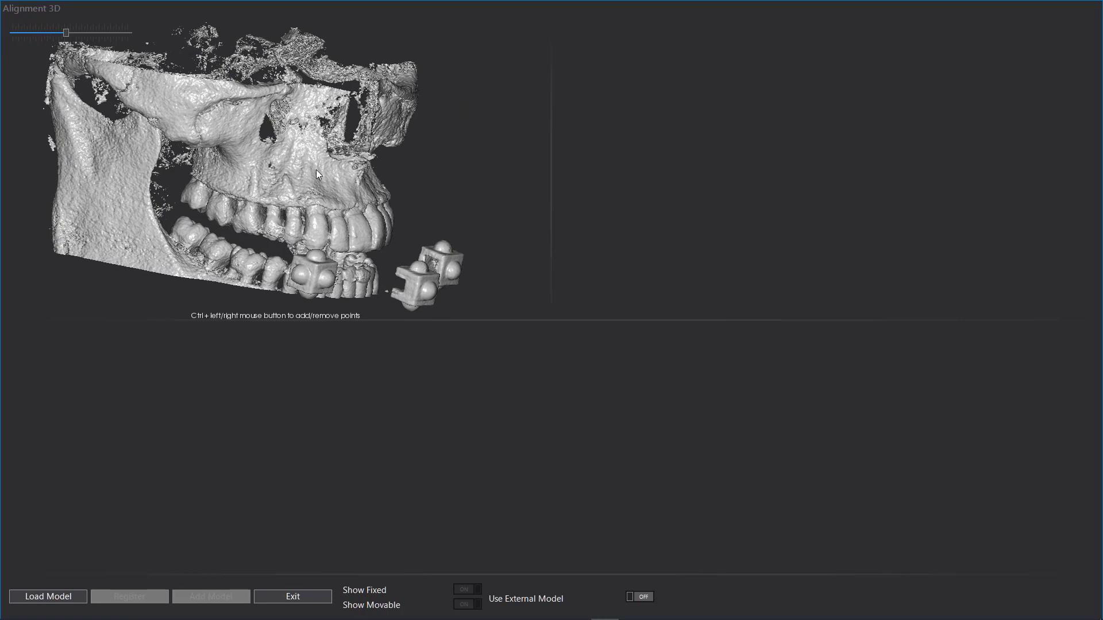
- Load the aligned upper-arch STL scan from the patient's STL folder as the model to align
left_click(72, 597)
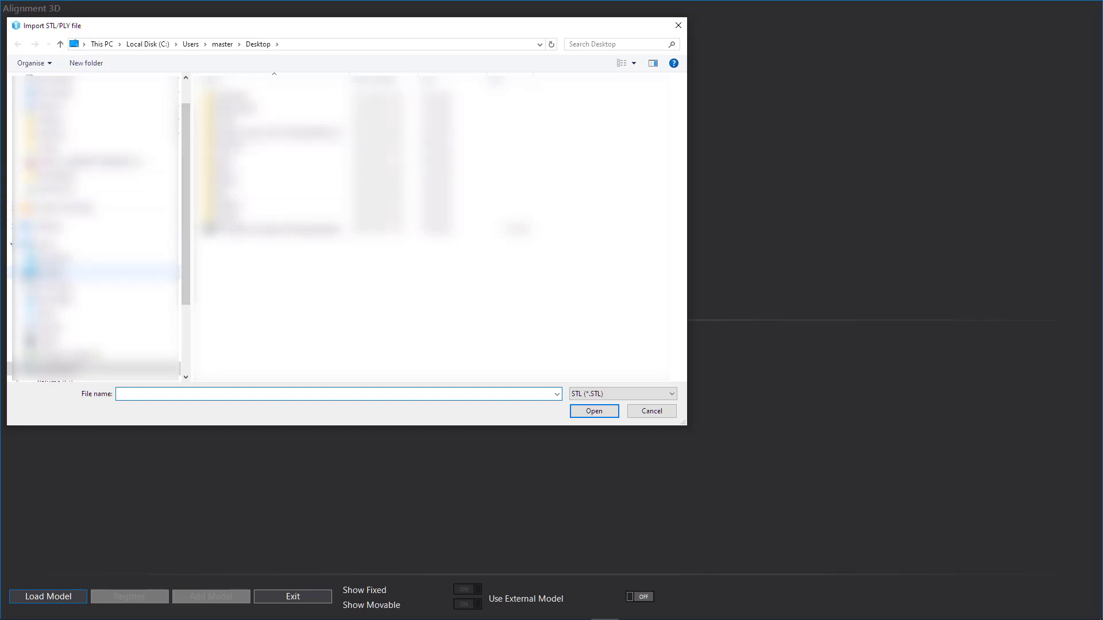
scroll(180, 272, "down", 2)
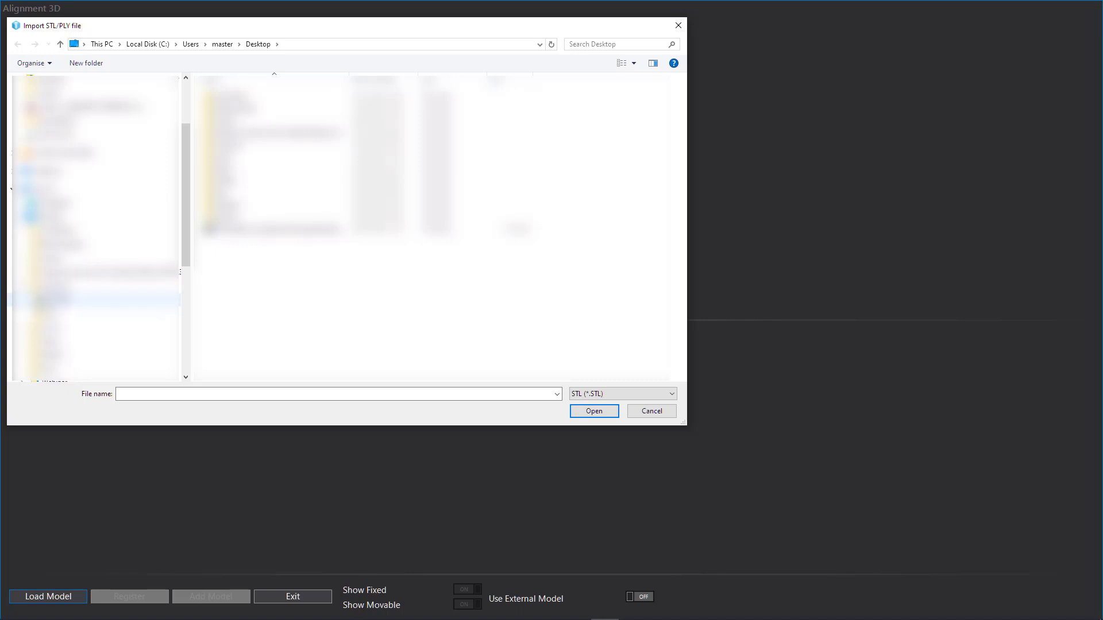
left_click(52, 313)
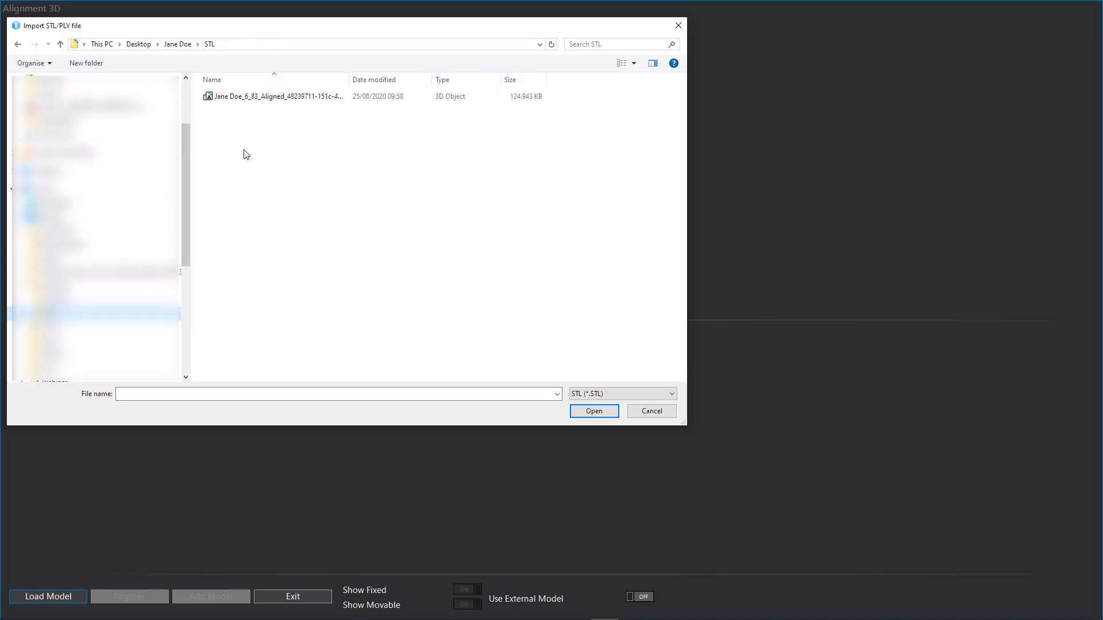
left_click(263, 102)
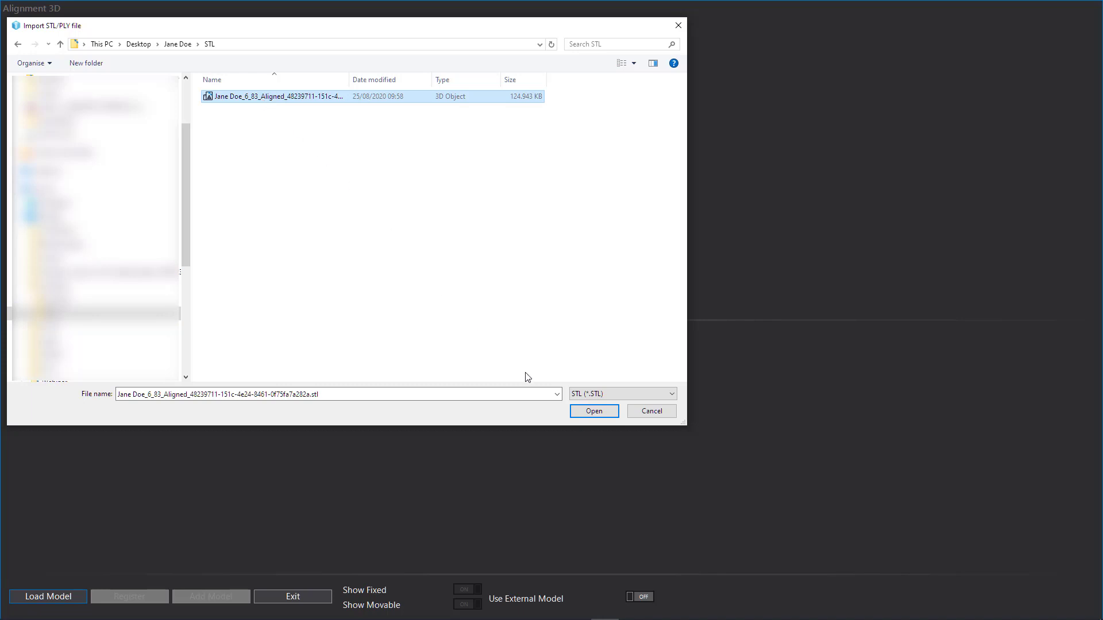
left_click(580, 412)
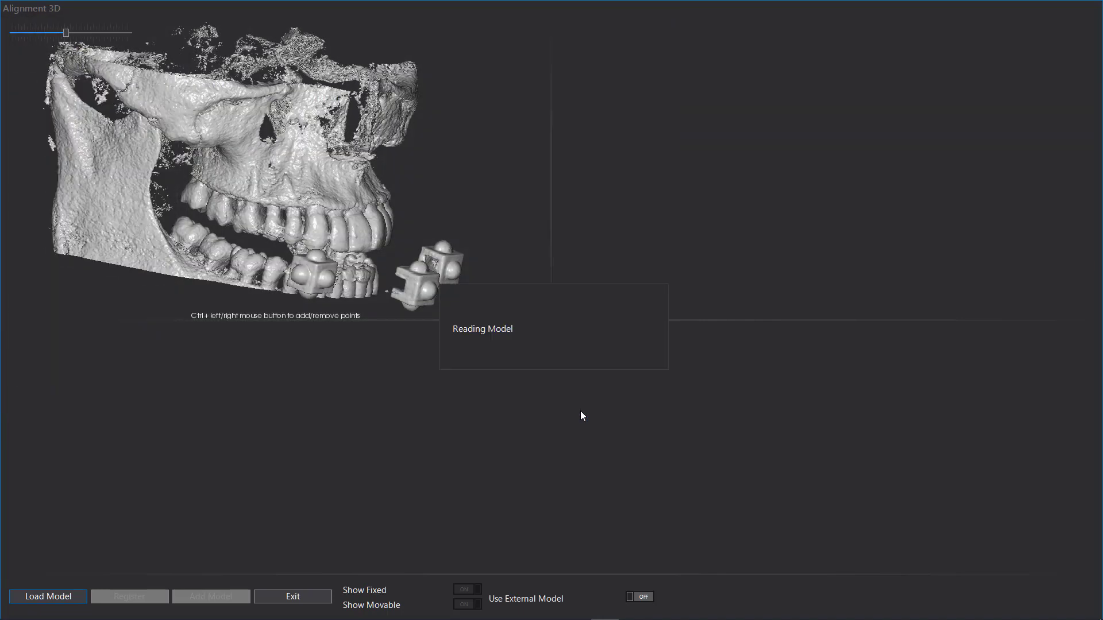
- Place three matching point pairs on the volume and the scan: upper right molar, central incisor edge and first tooth behind the upper left gap
left_click_drag(734, 199, 846, 205)
scroll(762, 195, "up", 5)
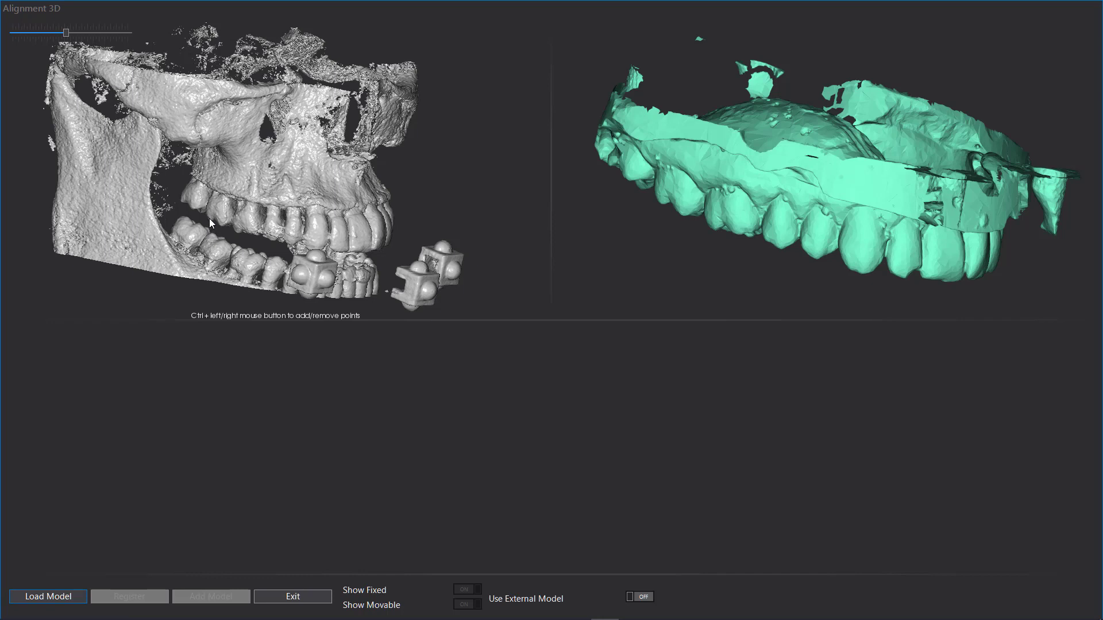
left_click(663, 203, "ctrl")
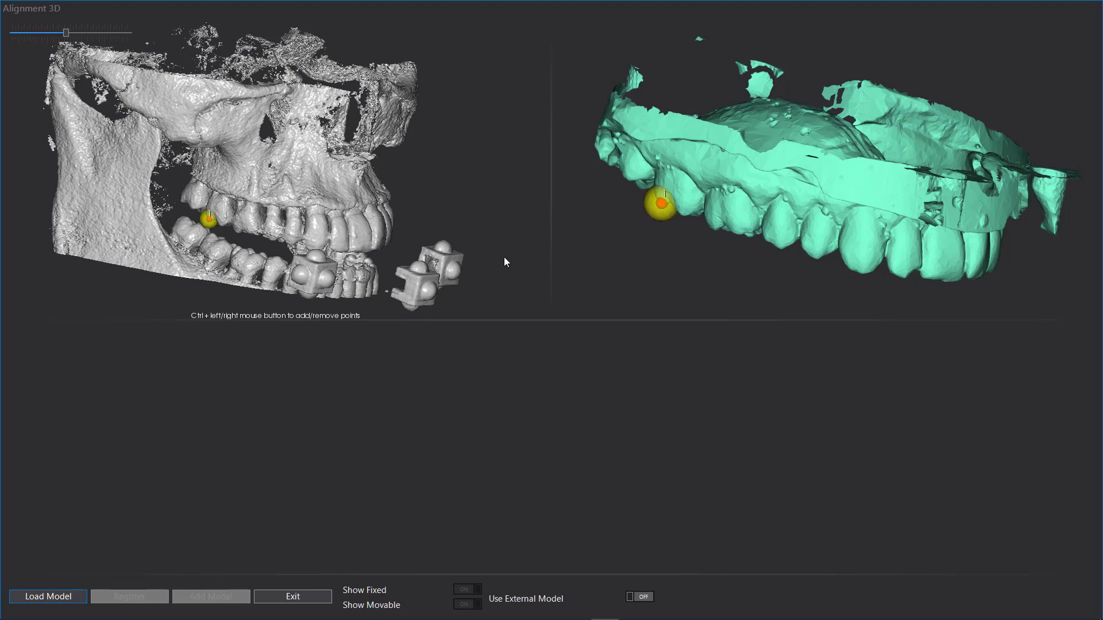
left_click_drag(449, 232, 374, 235)
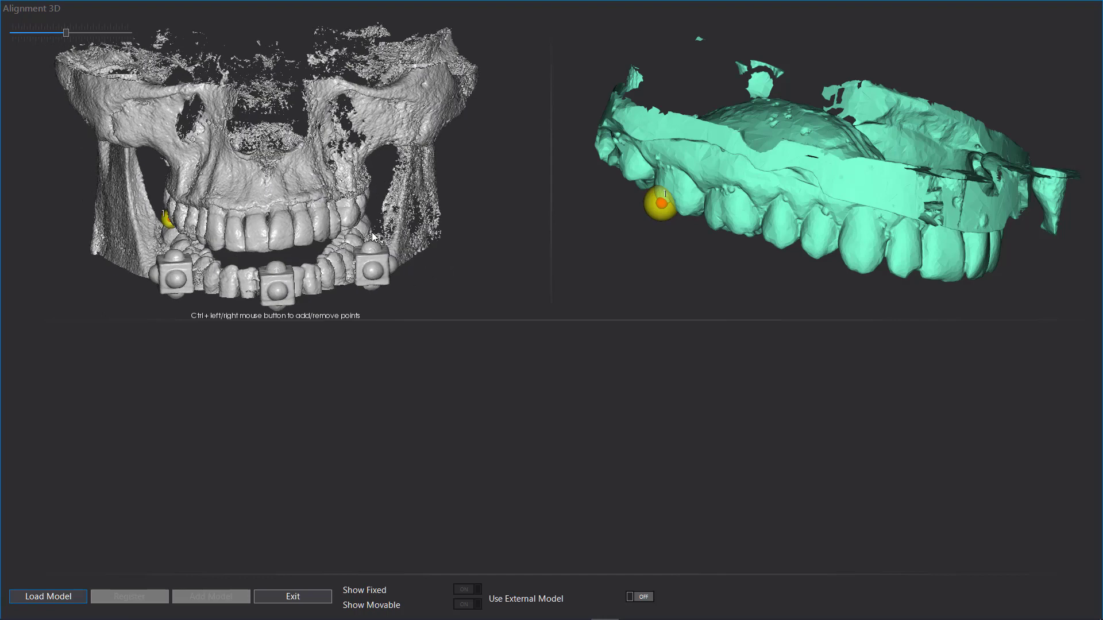
left_click_drag(858, 241, 788, 244)
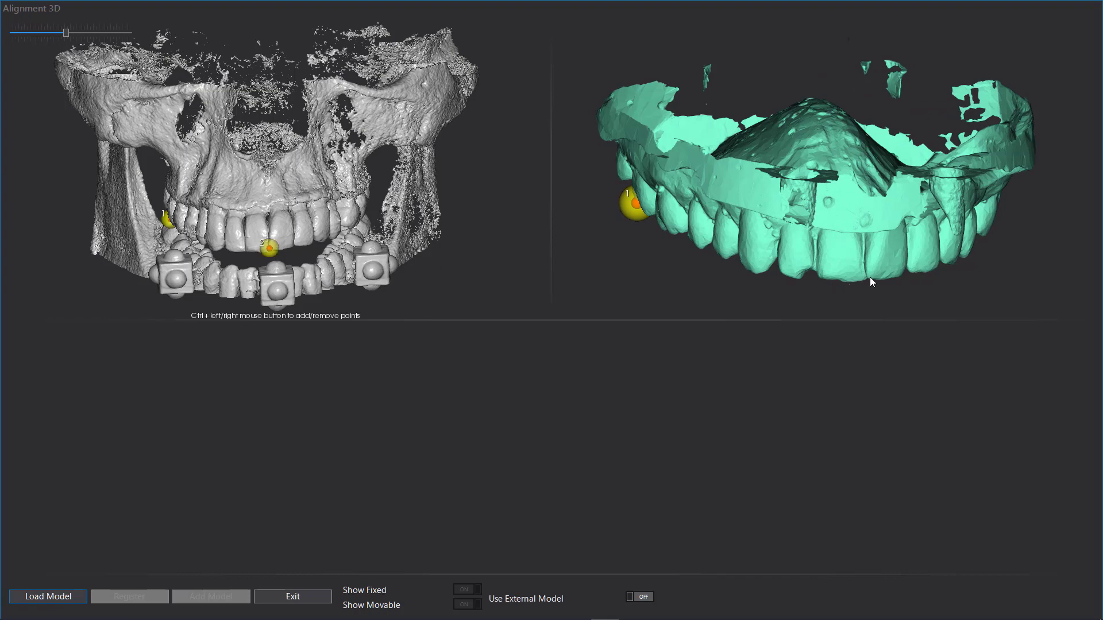
left_click_drag(440, 235, 350, 235)
left_click_drag(929, 222, 827, 216)
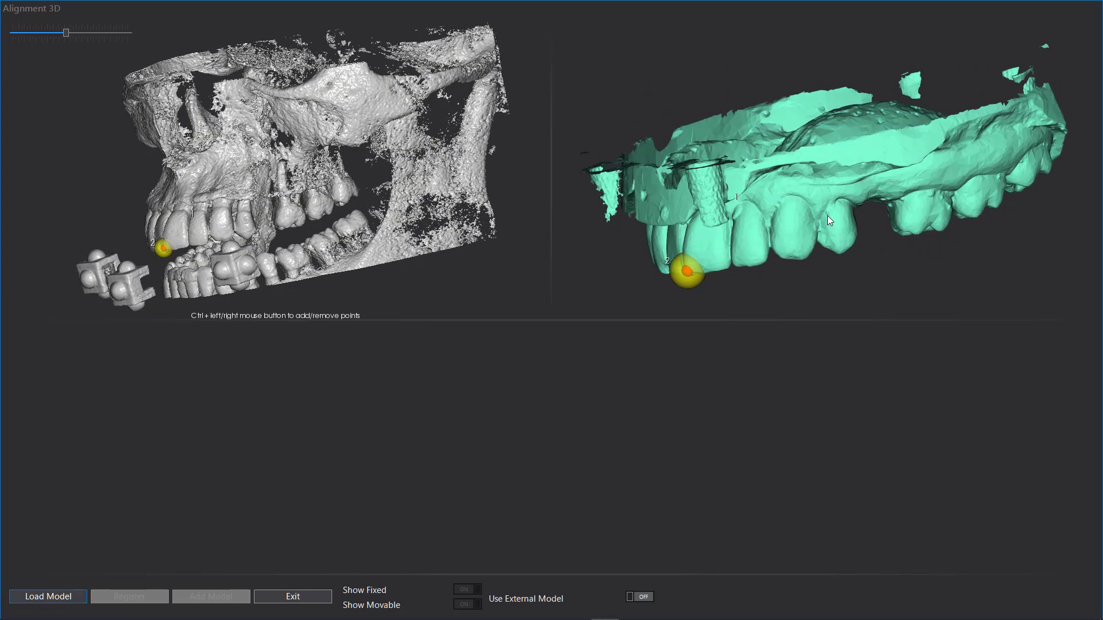
left_click(287, 227, "ctrl")
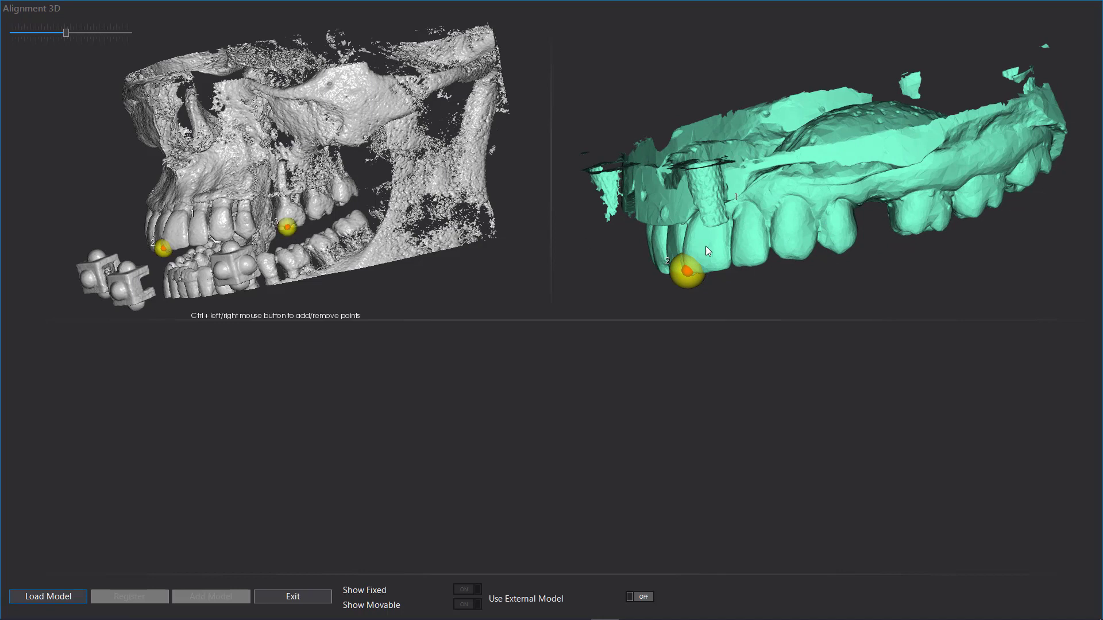
left_click(918, 234, "ctrl")
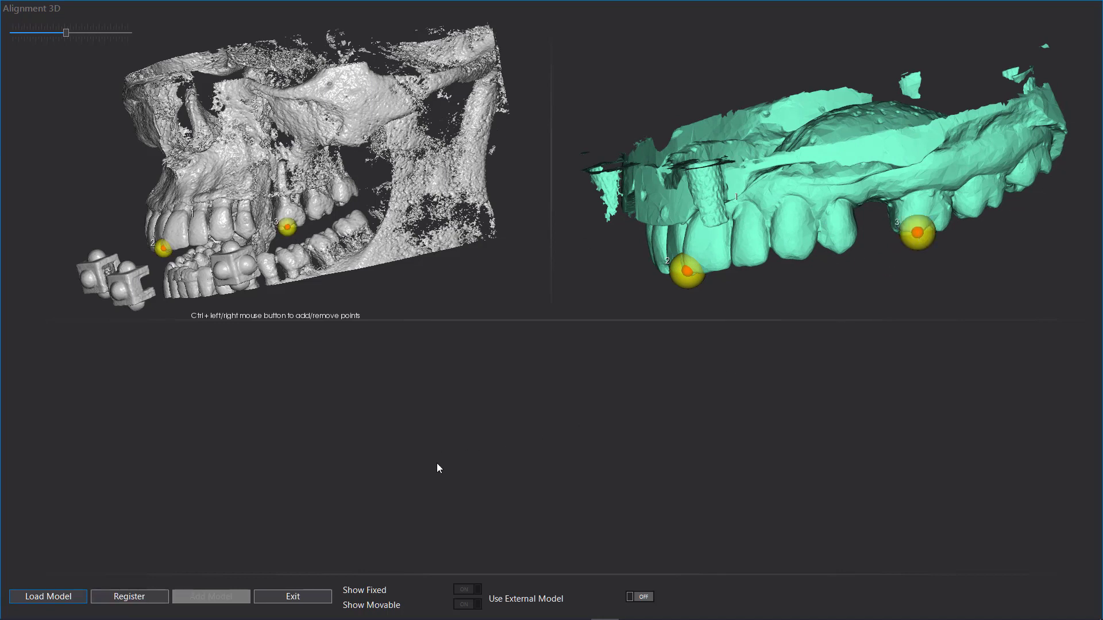
- Register the loaded scan to the volume using the three point pairs
left_click(148, 599)
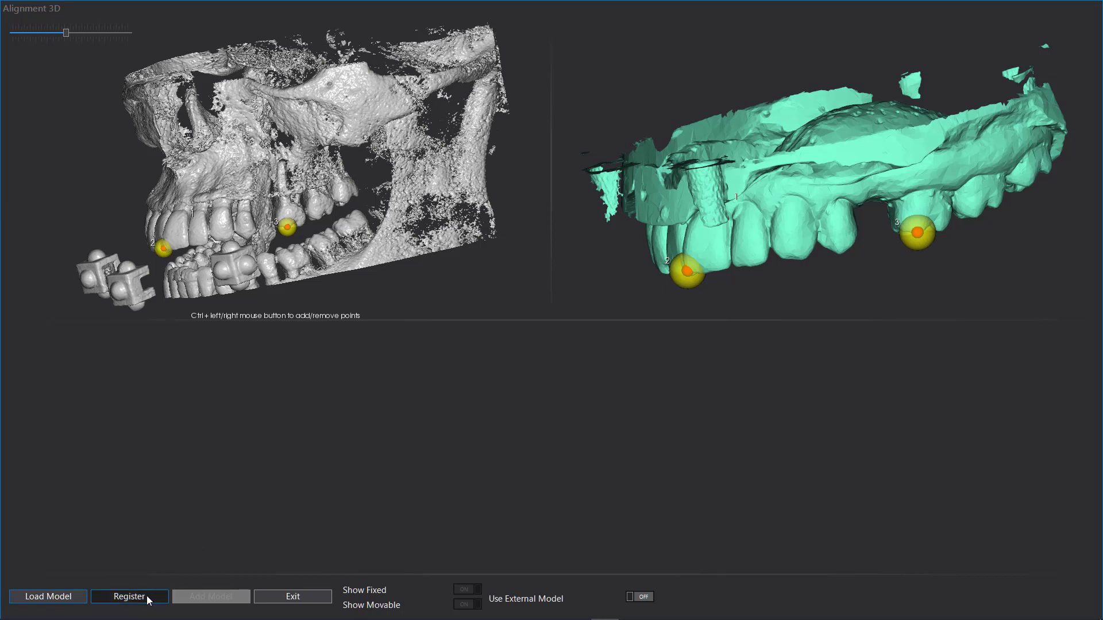
left_click(148, 598)
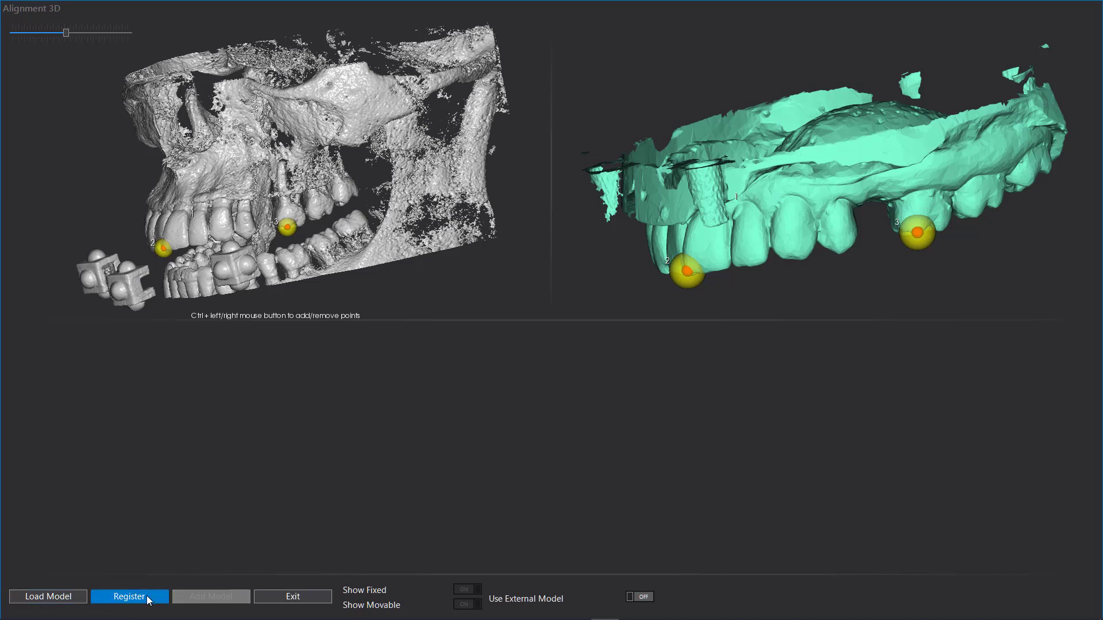
left_click(130, 597)
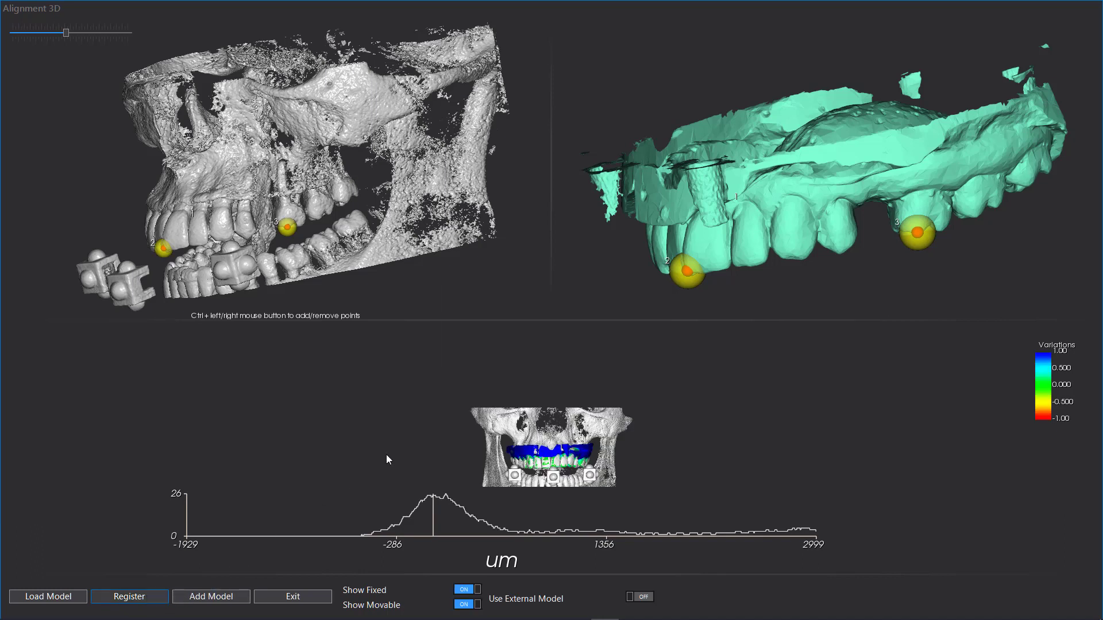
- Hide the fixed model and examine the colour-coded variations on the front and left side of the registered scan
left_click(467, 590)
scroll(572, 422, "up", 5)
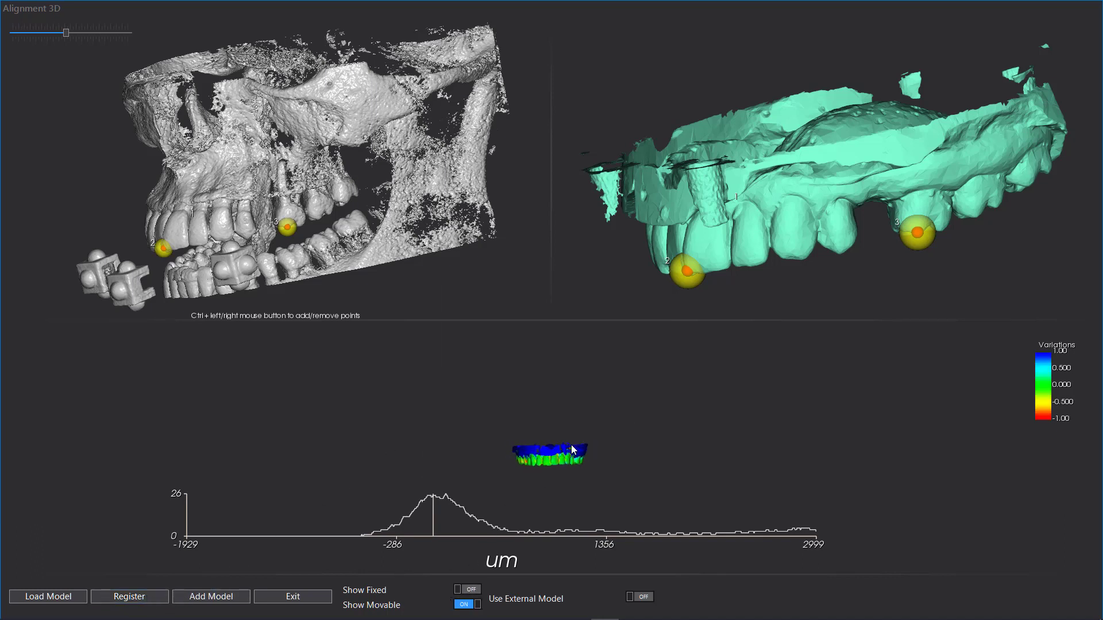
scroll(555, 321, "up", 3)
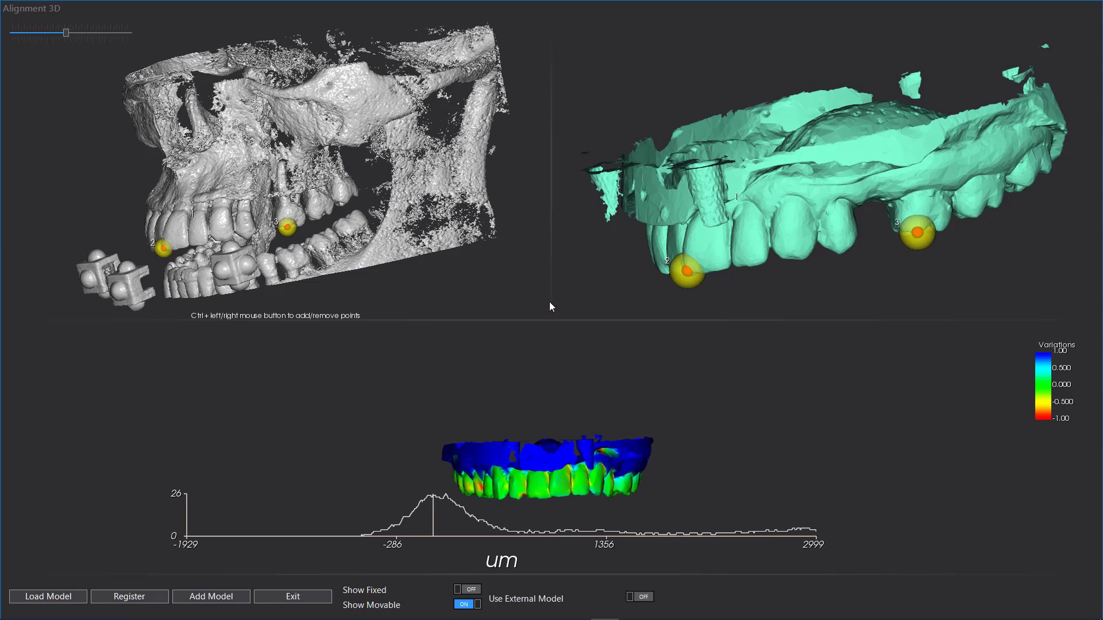
left_click_drag(553, 418, 354, 415)
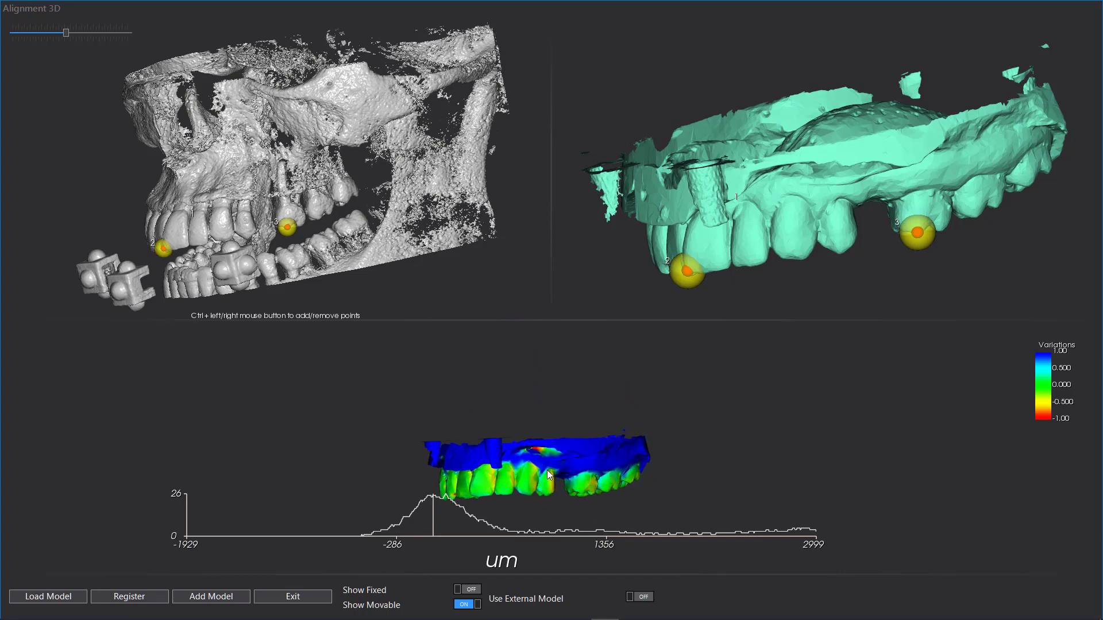
middle_click_drag(550, 470, 577, 423)
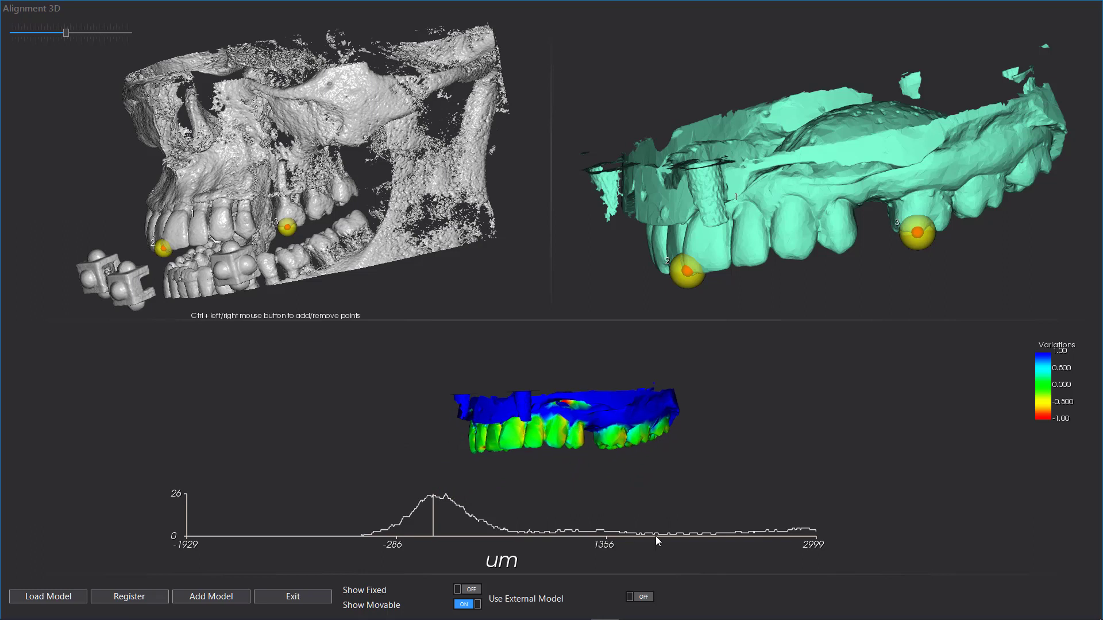
- Add the aligned model to the case and show it in the 3D and 2D views through the models list
left_click(213, 597)
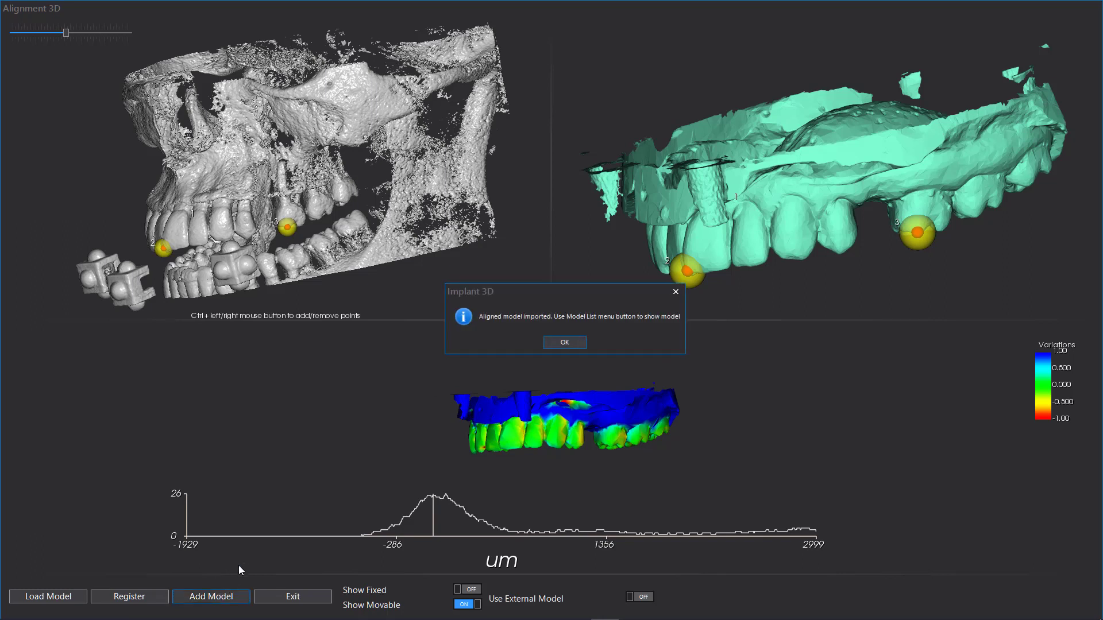
left_click(565, 343)
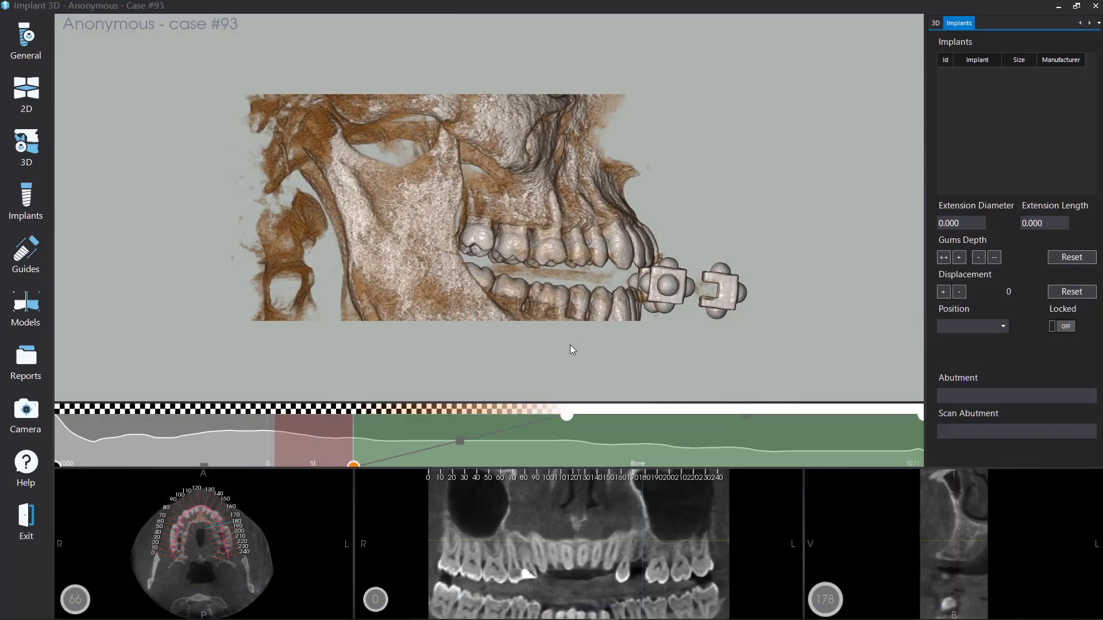
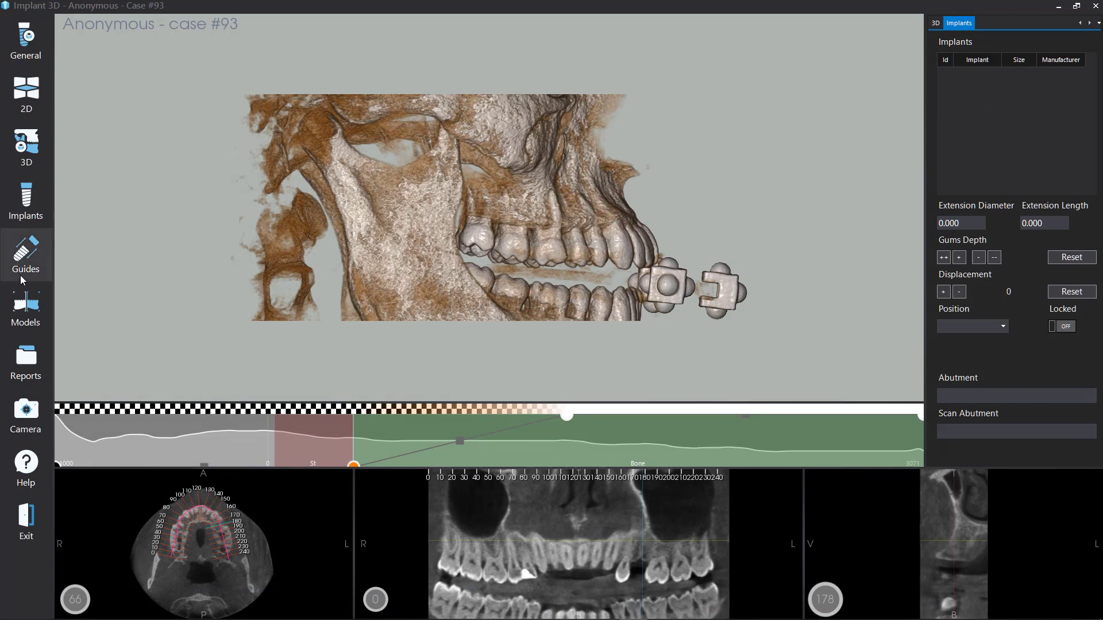
left_click(24, 303)
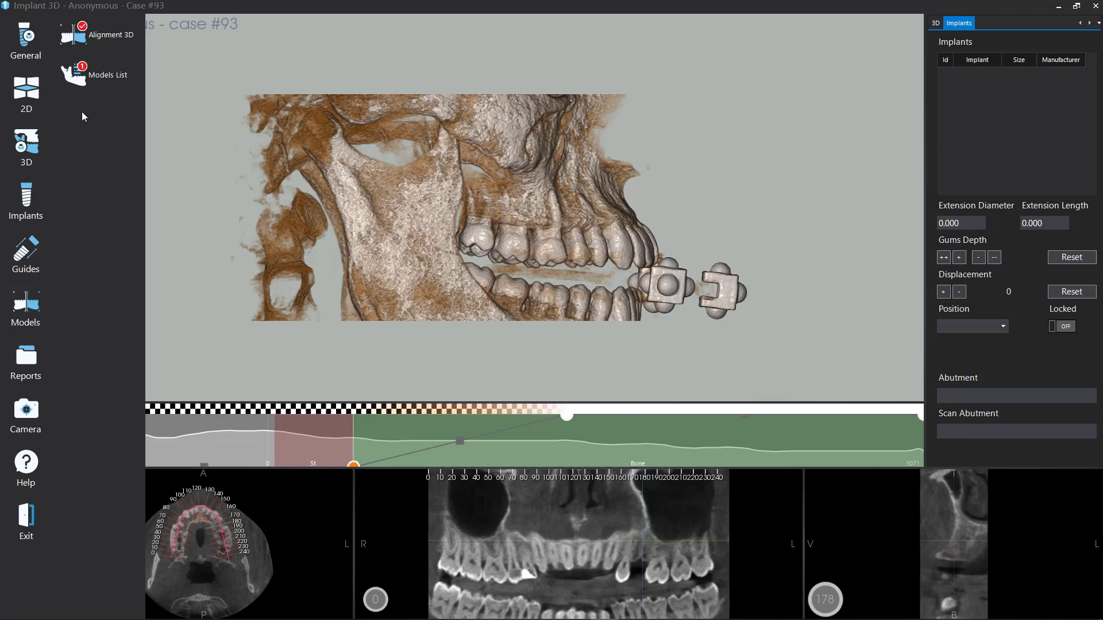
left_click(90, 79)
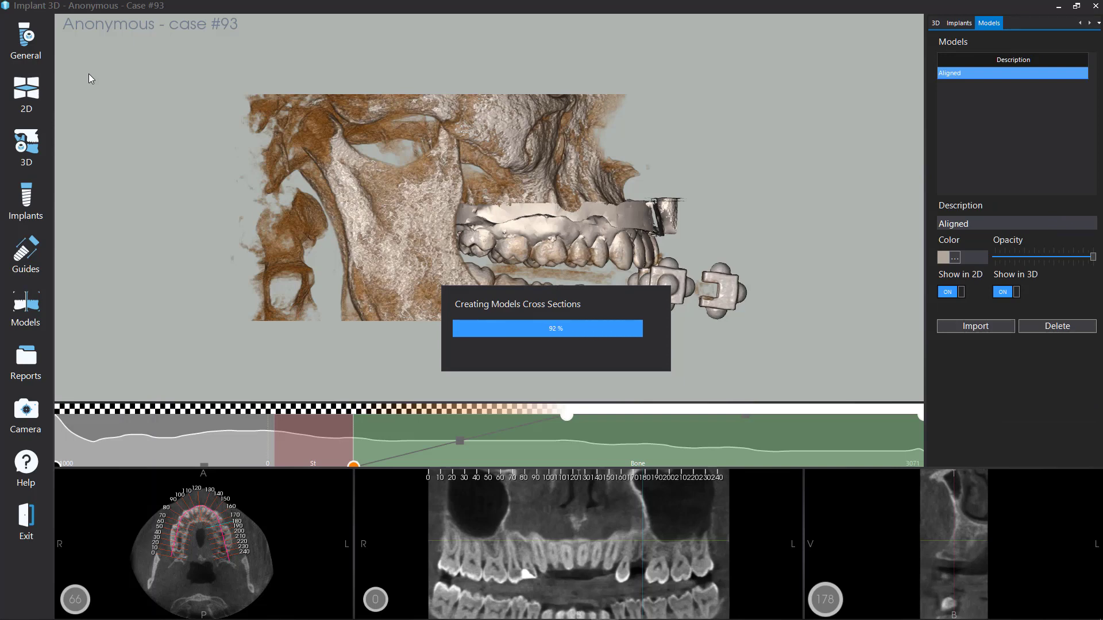
- Set the aligned model's color to pink FF93C6
left_click_drag(760, 223, 621, 223)
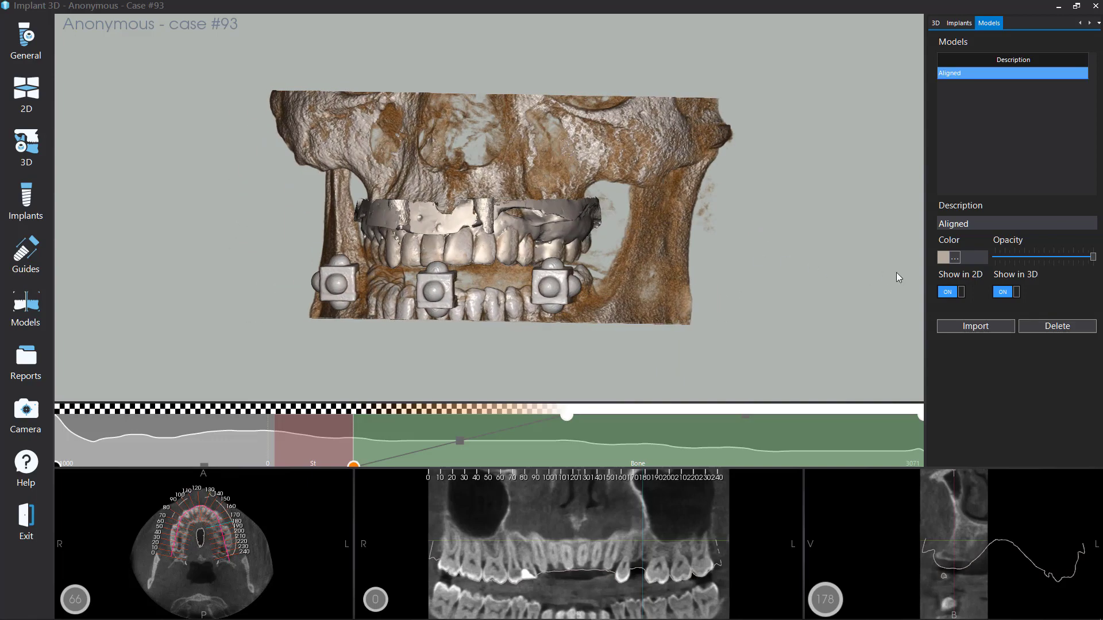
left_click(955, 259)
left_click(547, 278)
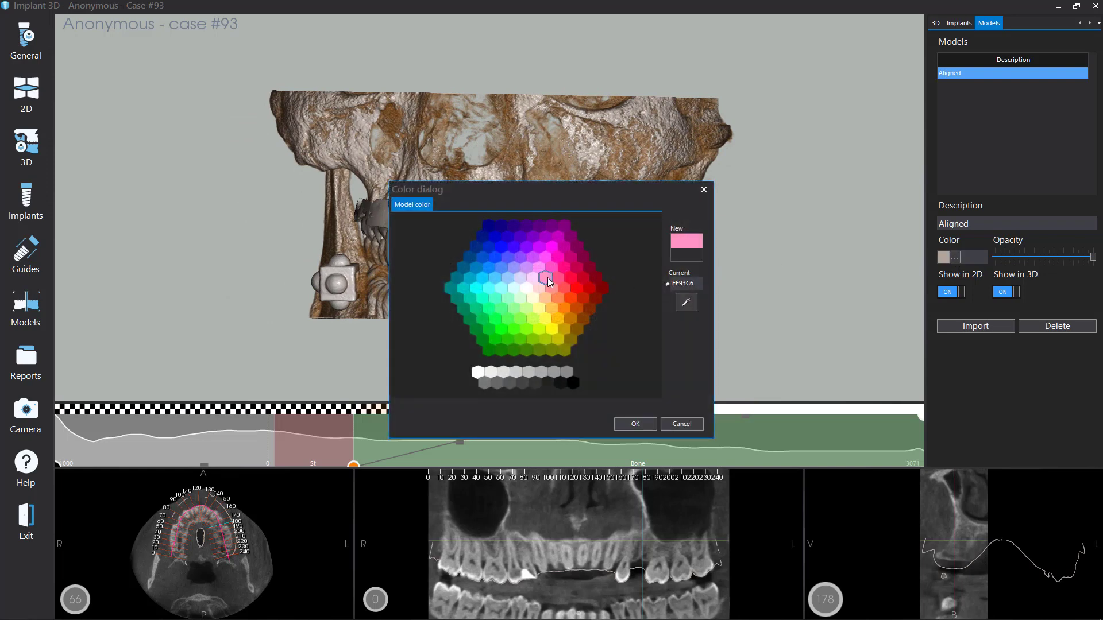
left_click(634, 424)
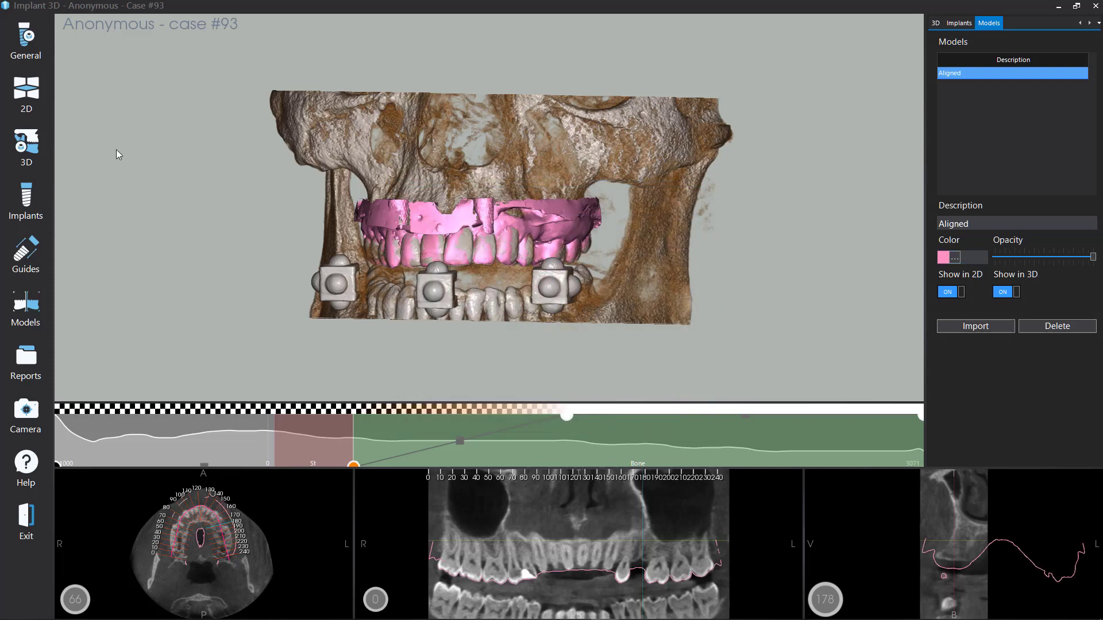
- Switch to the Section+3D layout and examine how the aligned model's outline follows the teeth in cross-sections 178 to 238
left_click(28, 57)
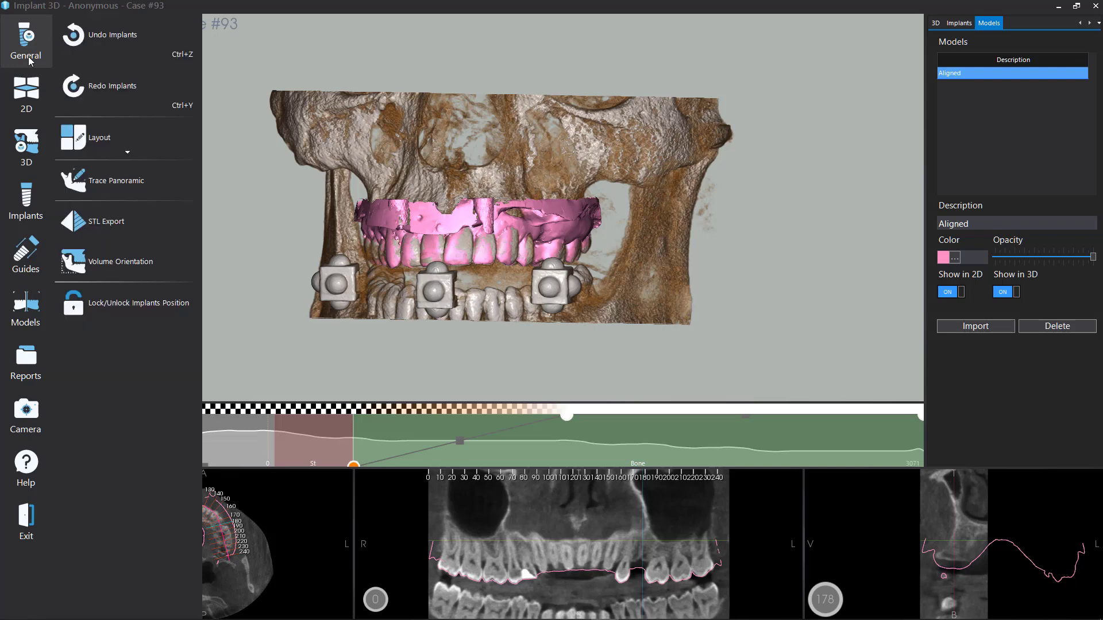
left_click(105, 142)
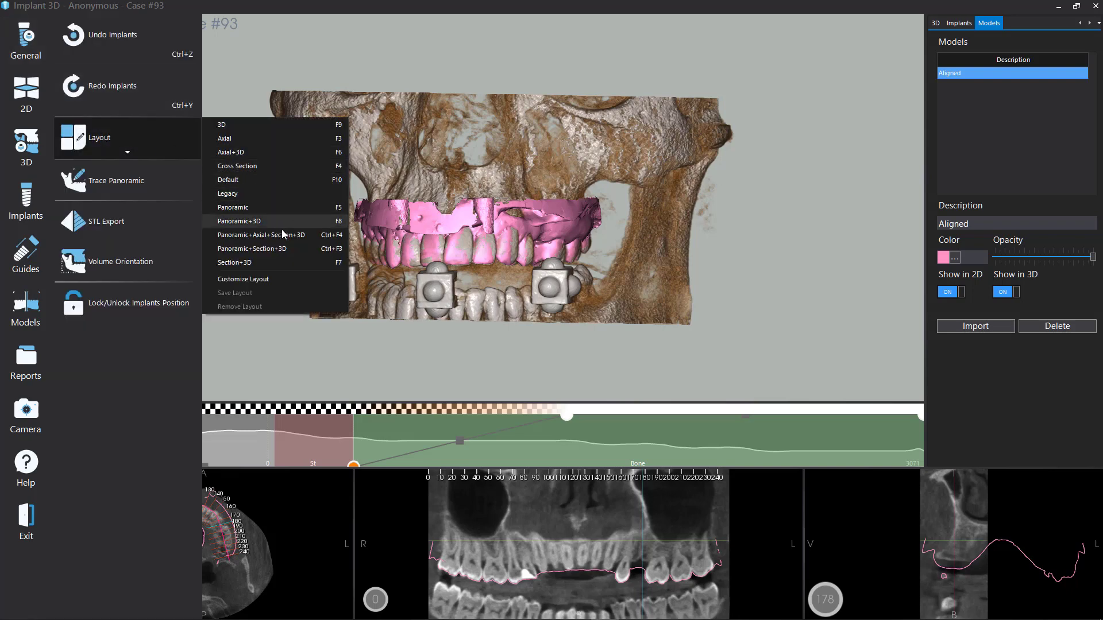
left_click(278, 262)
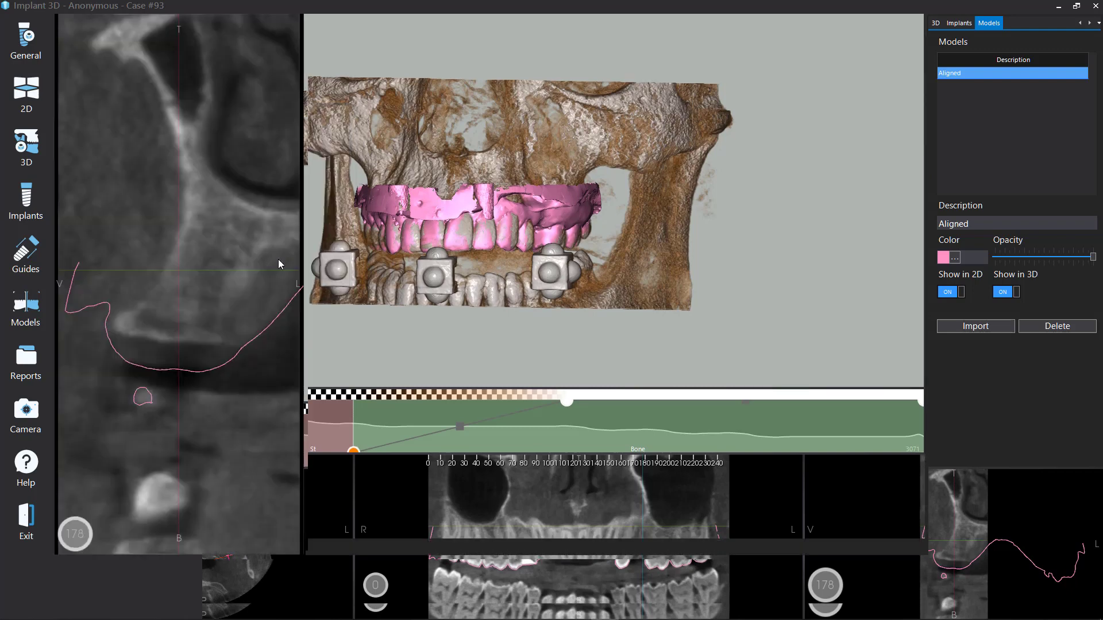
scroll(238, 316, "down", 3)
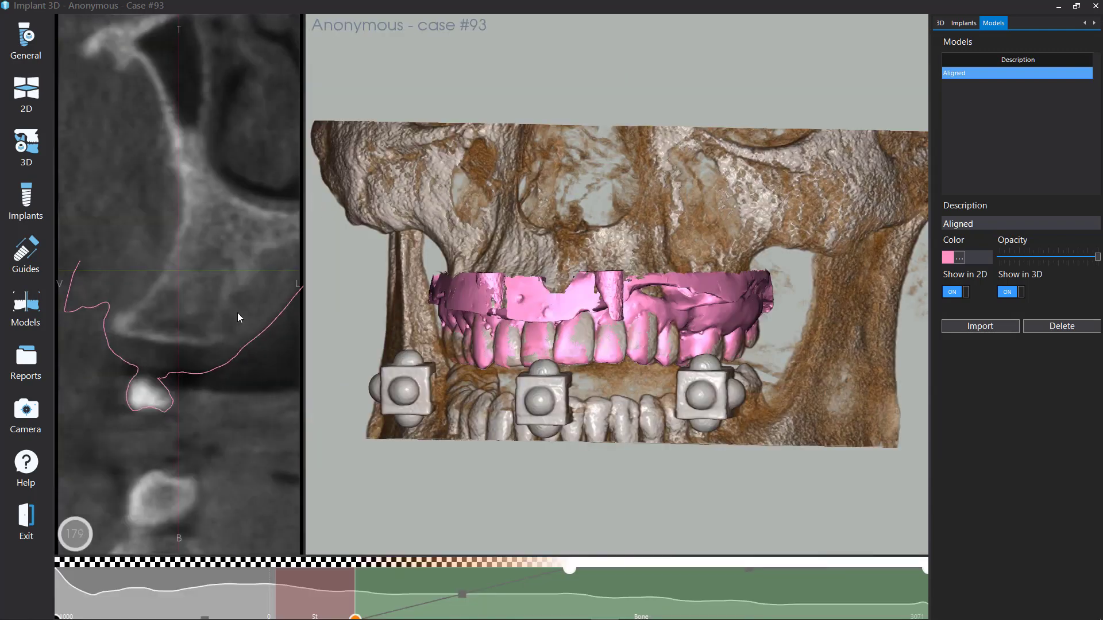
scroll(238, 316, "up", 3)
scroll(239, 315, "down", 11)
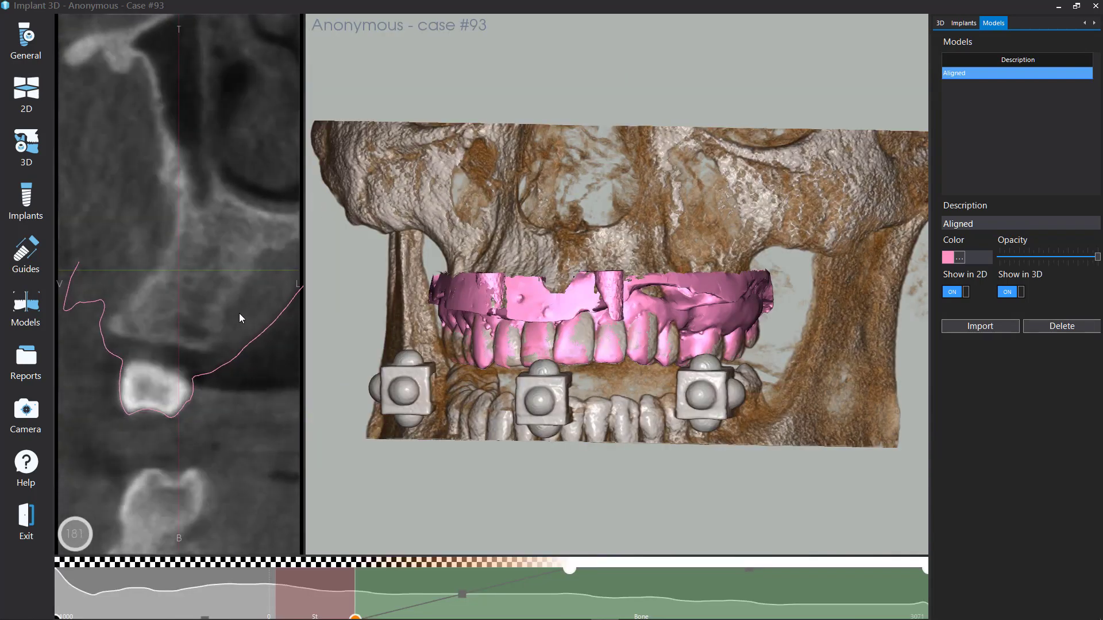
scroll(242, 314, "down", 11)
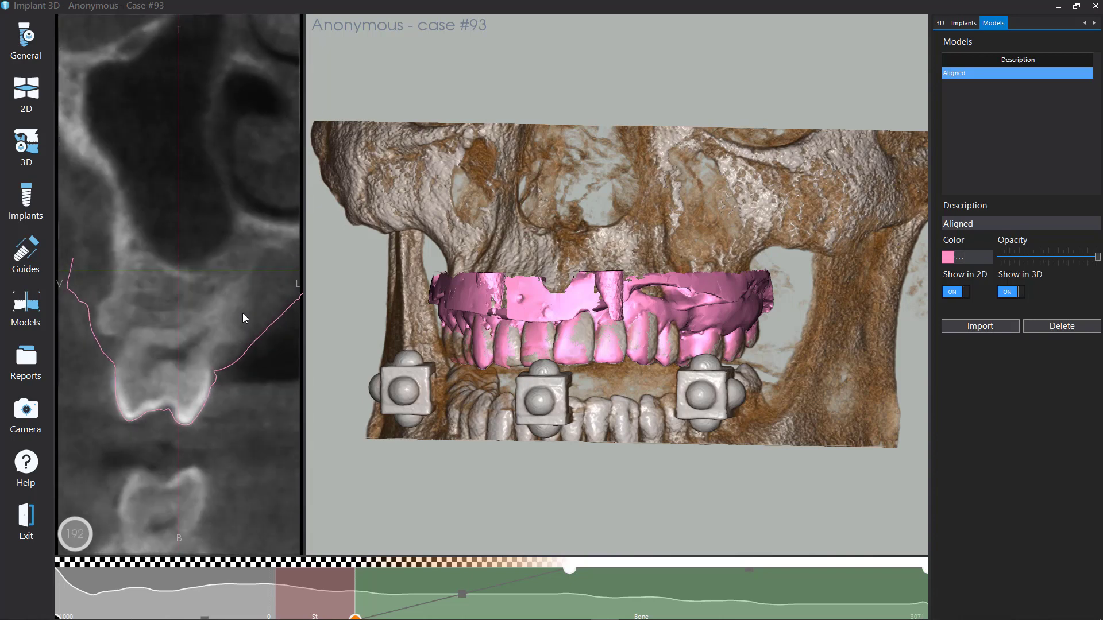
scroll(246, 318, "down", 12)
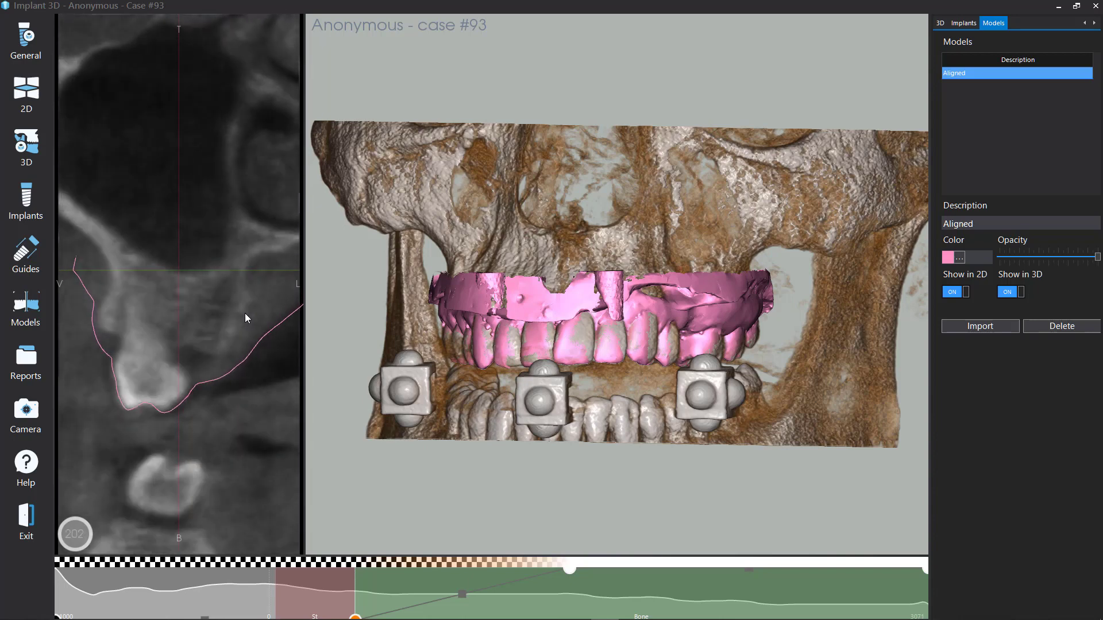
scroll(247, 318, "down", 11)
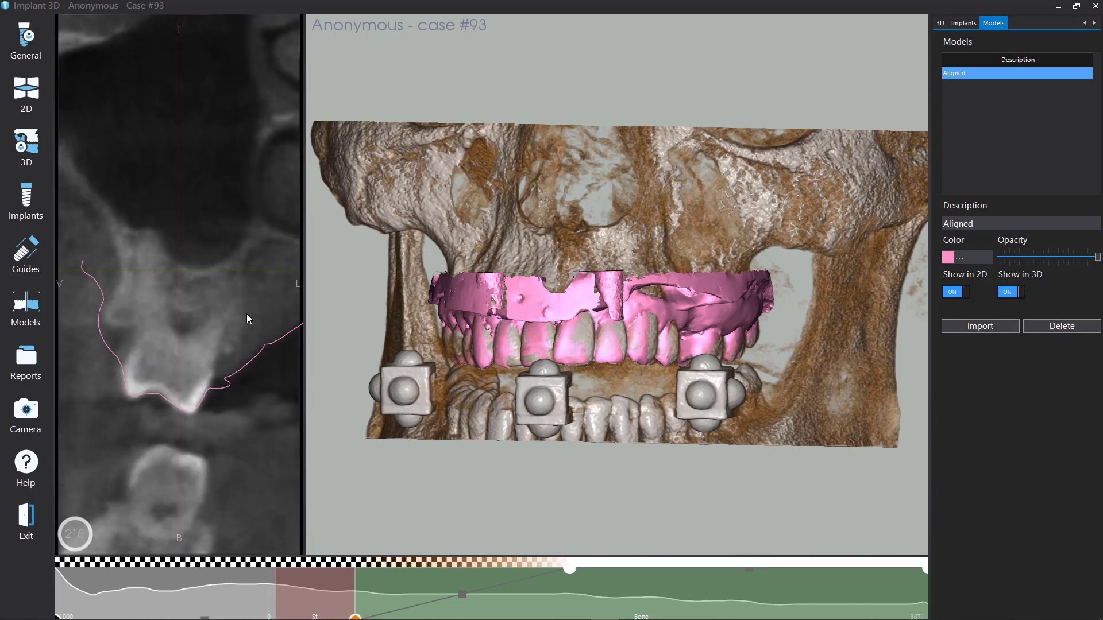
scroll(248, 318, "down", 12)
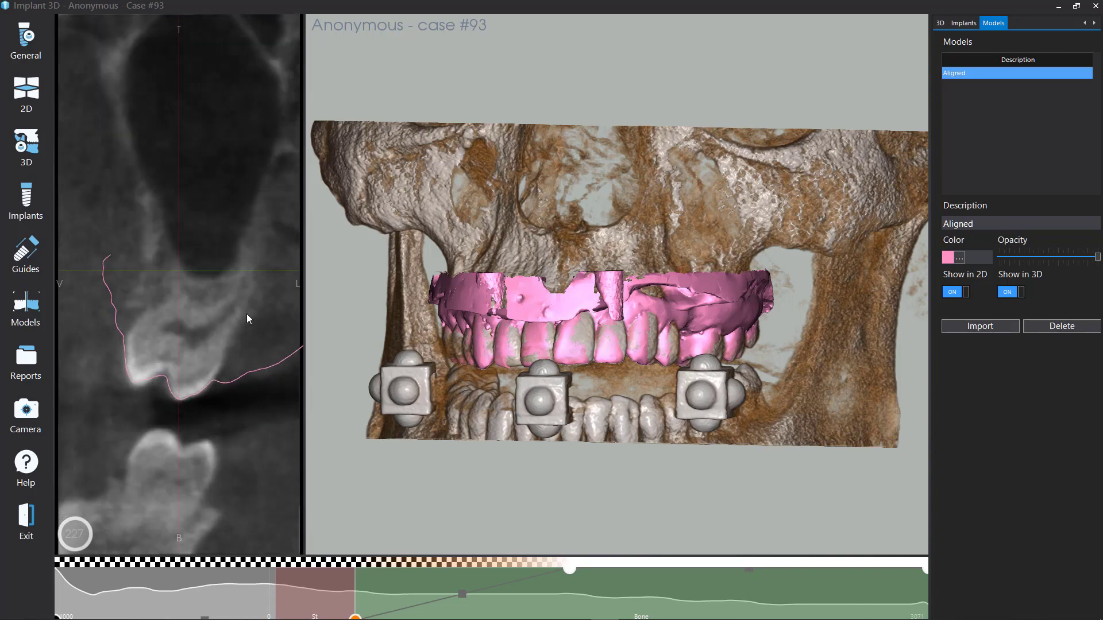
scroll(247, 318, "down", 3)
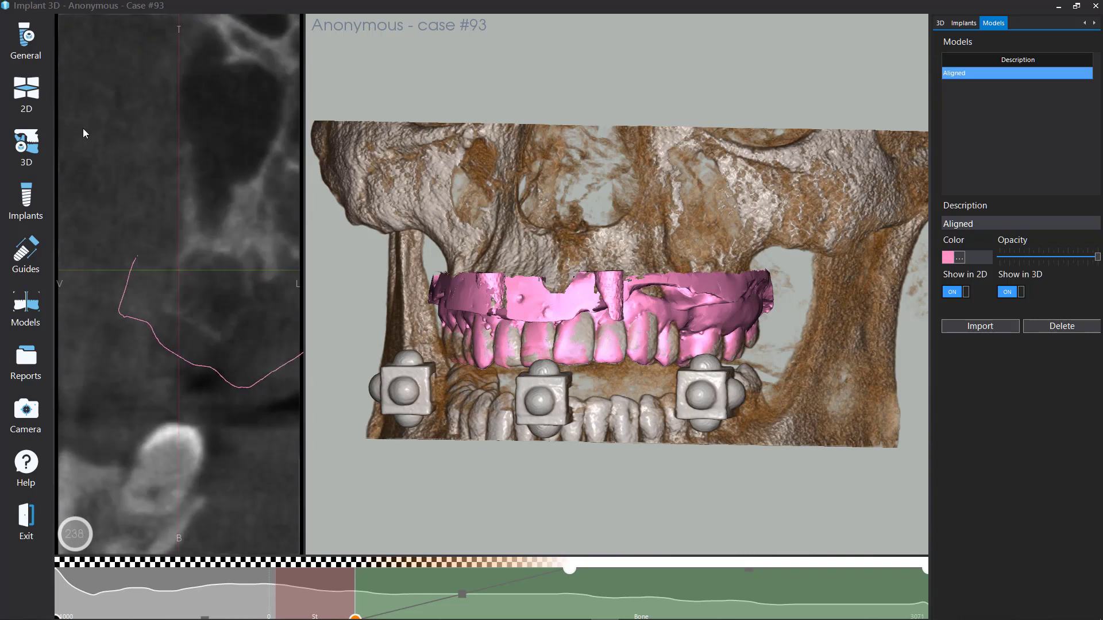
- Restore the Default layout and position the cross-section at the missing-tooth gap near slice 177
left_click(14, 56)
left_click(85, 139)
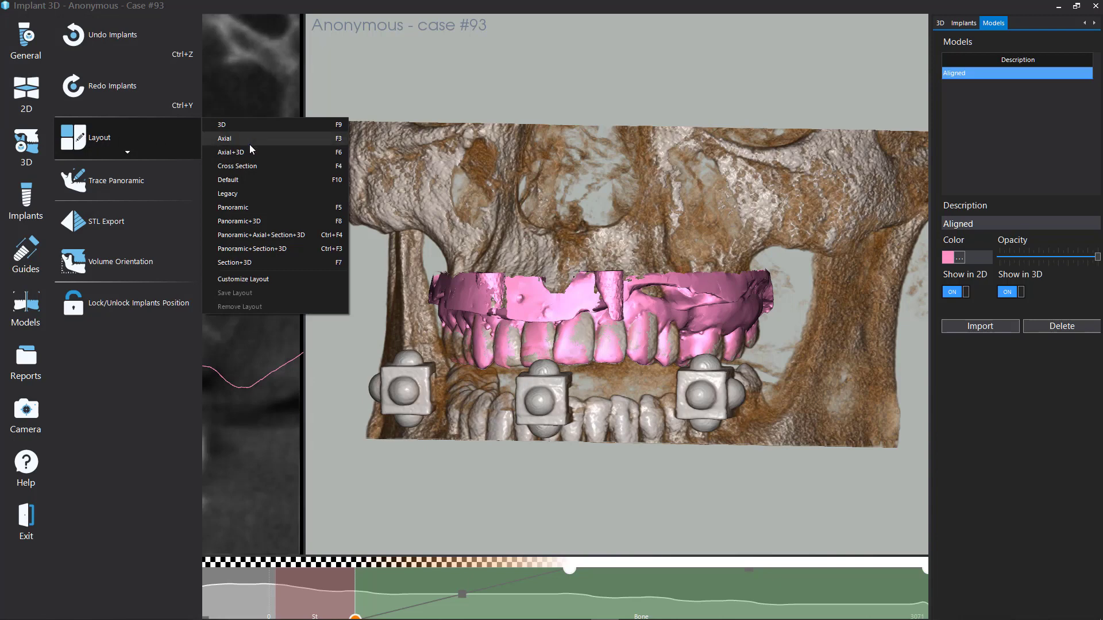
left_click(254, 181)
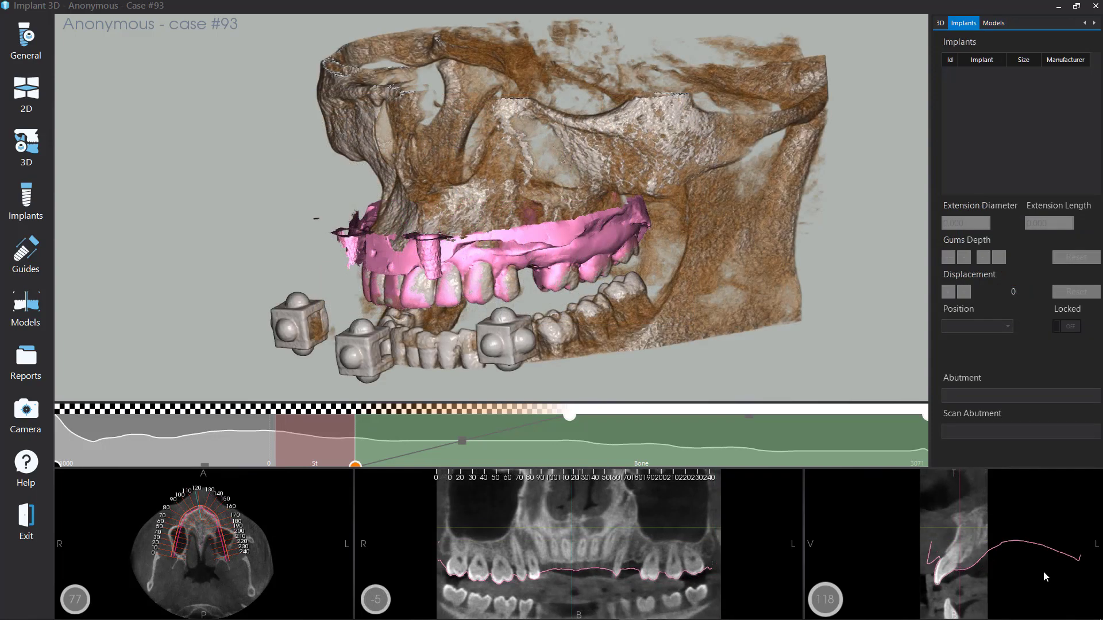
left_click(635, 546)
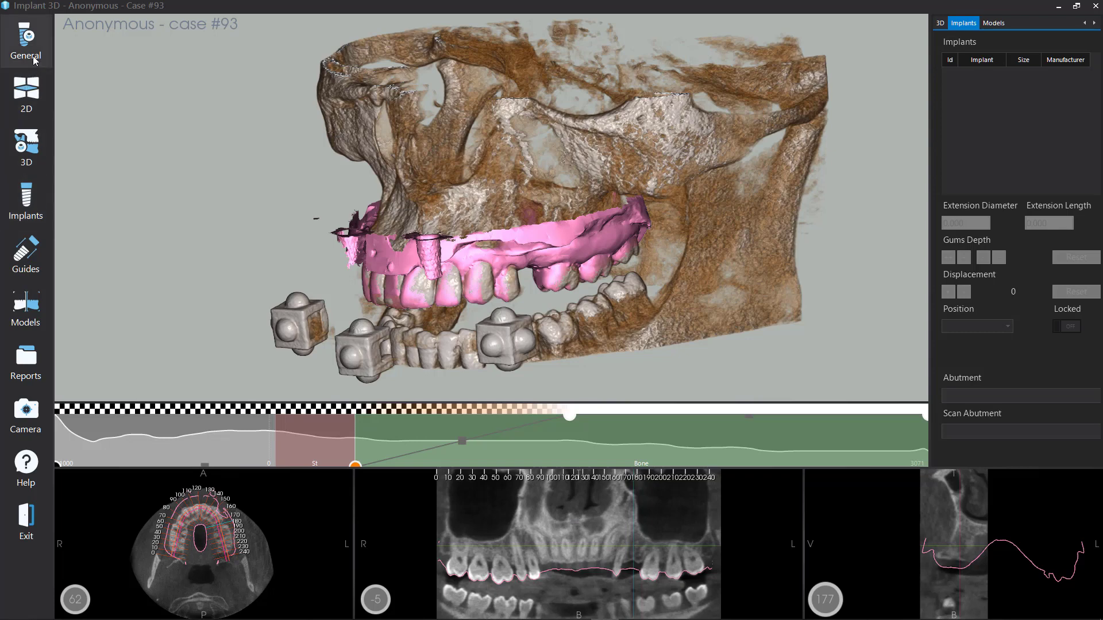
- Show the cross-section of the missing-tooth gap beside the volume with the Section+3D layout
left_click(26, 40)
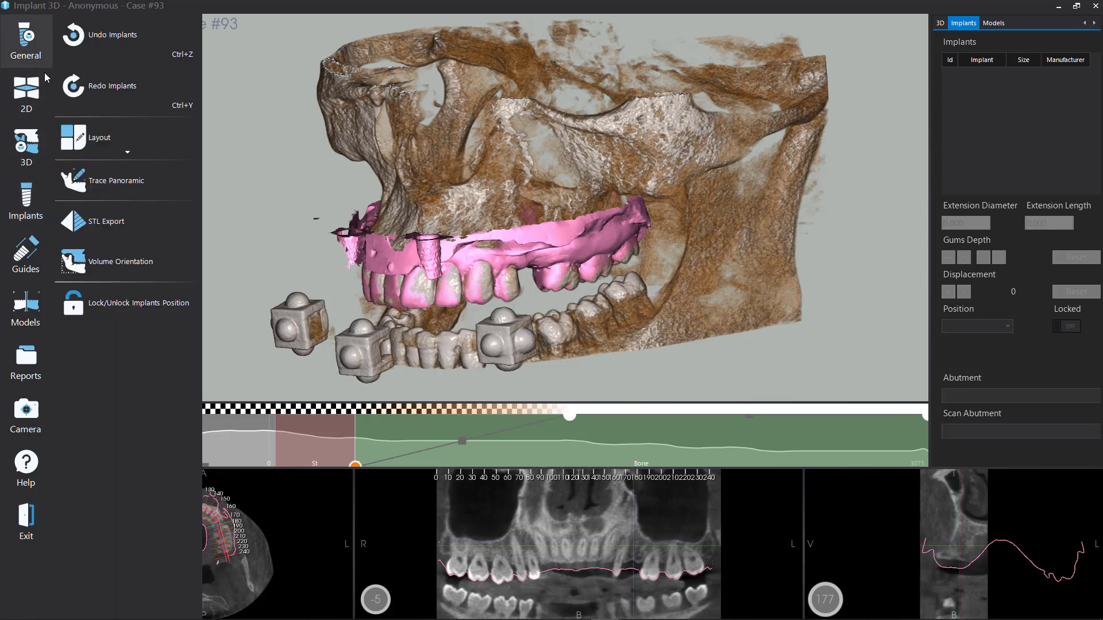
left_click(87, 140)
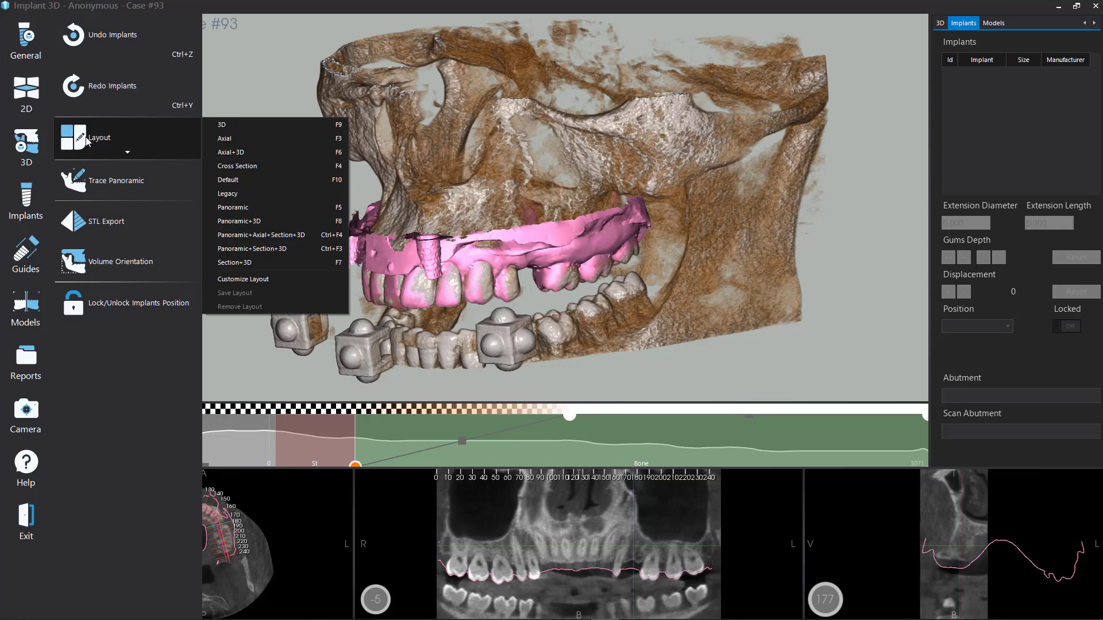
left_click(295, 266)
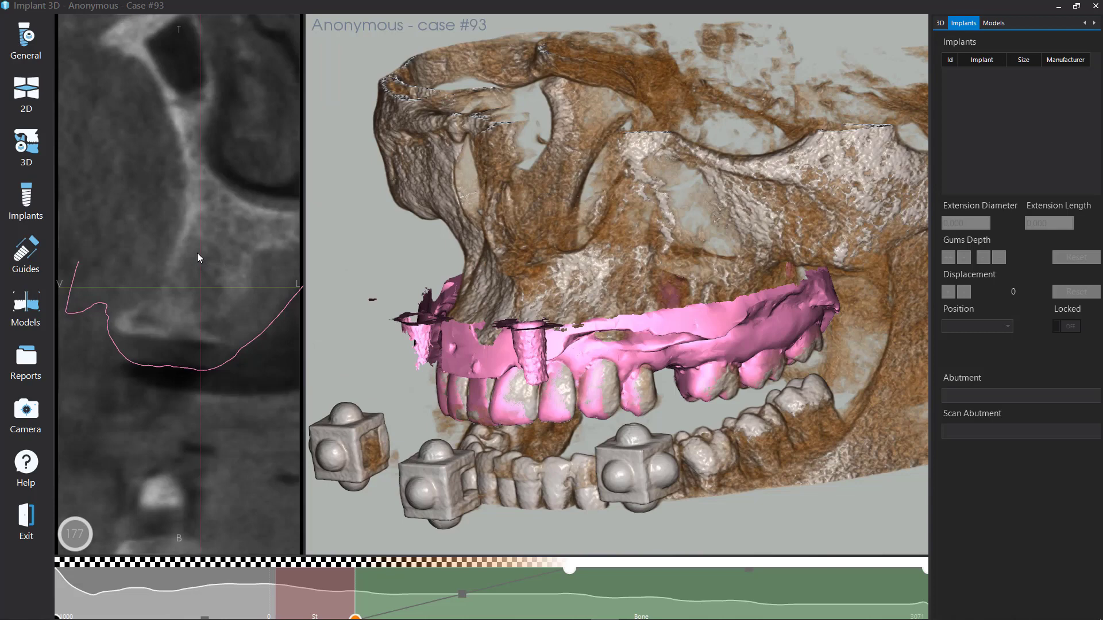
- Add an Alpha Bio NICE 3.2x11.5 (1061) implant at the current cross-section, without an abutment
left_click(42, 200)
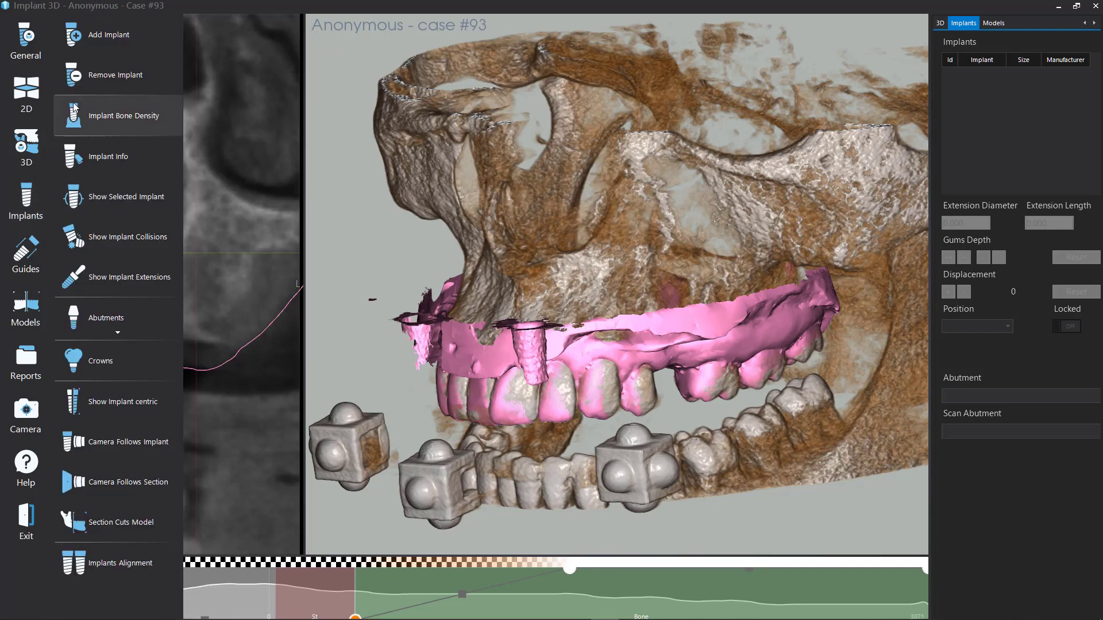
left_click(105, 37)
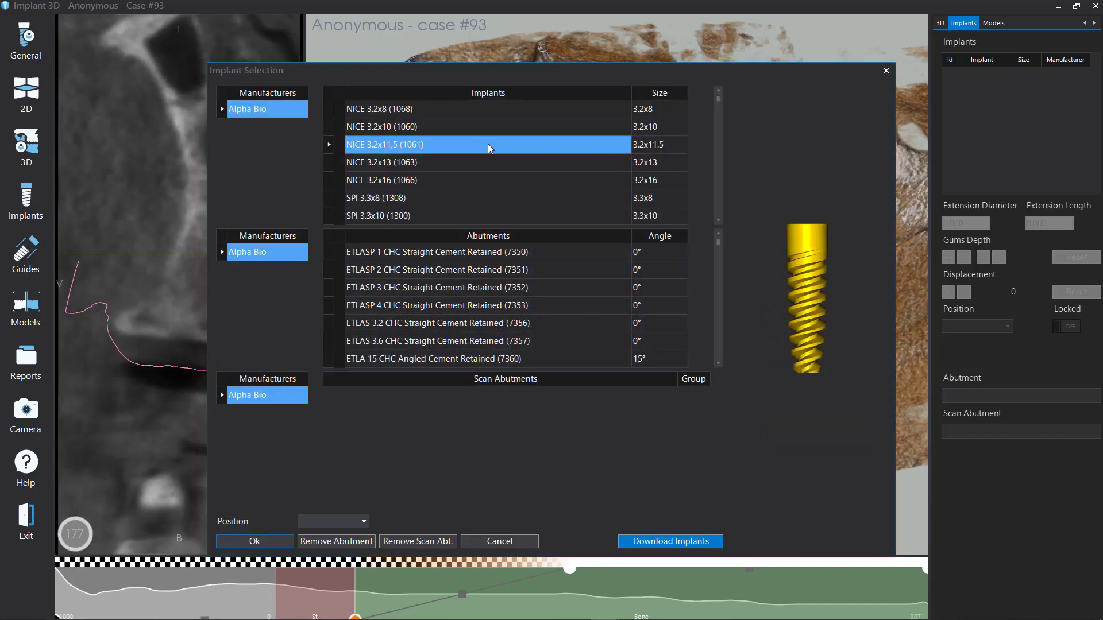
left_click(487, 126)
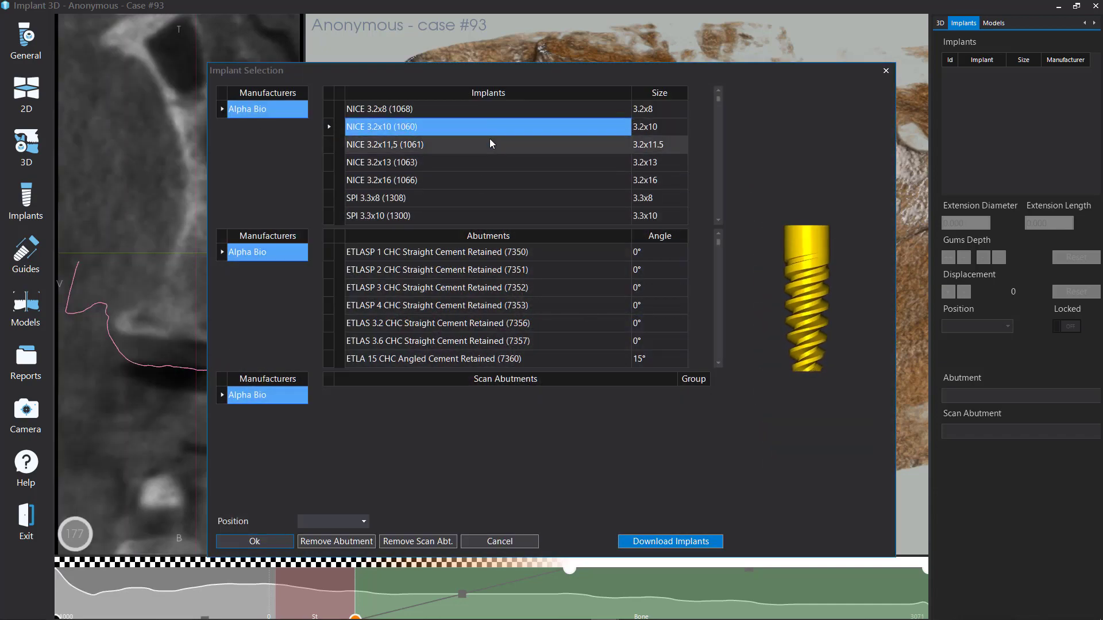
left_click(490, 139)
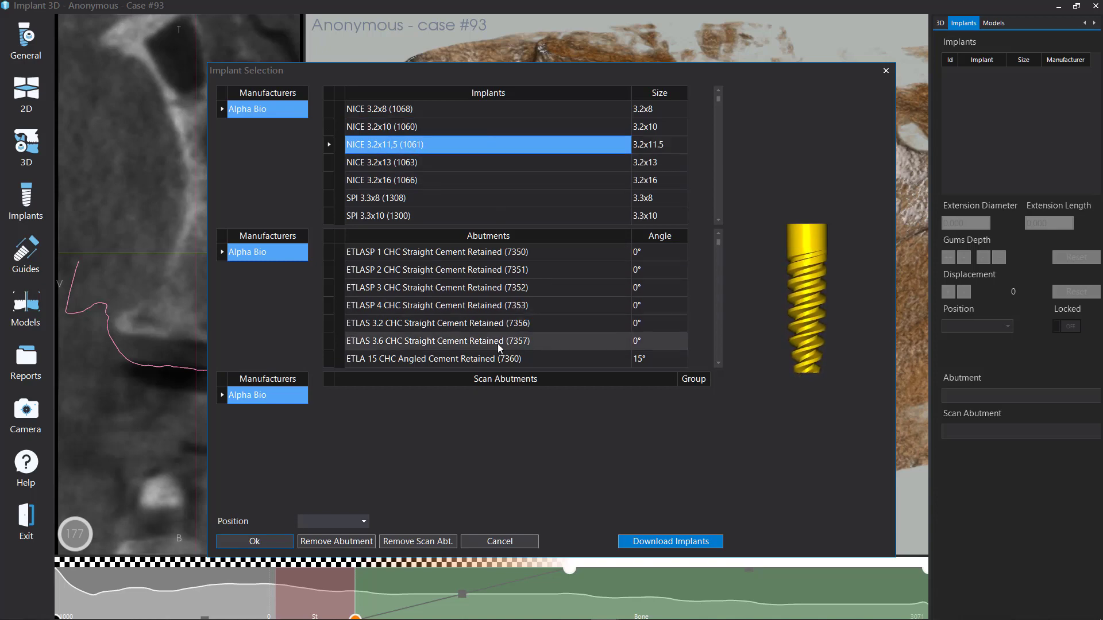
left_click(642, 546)
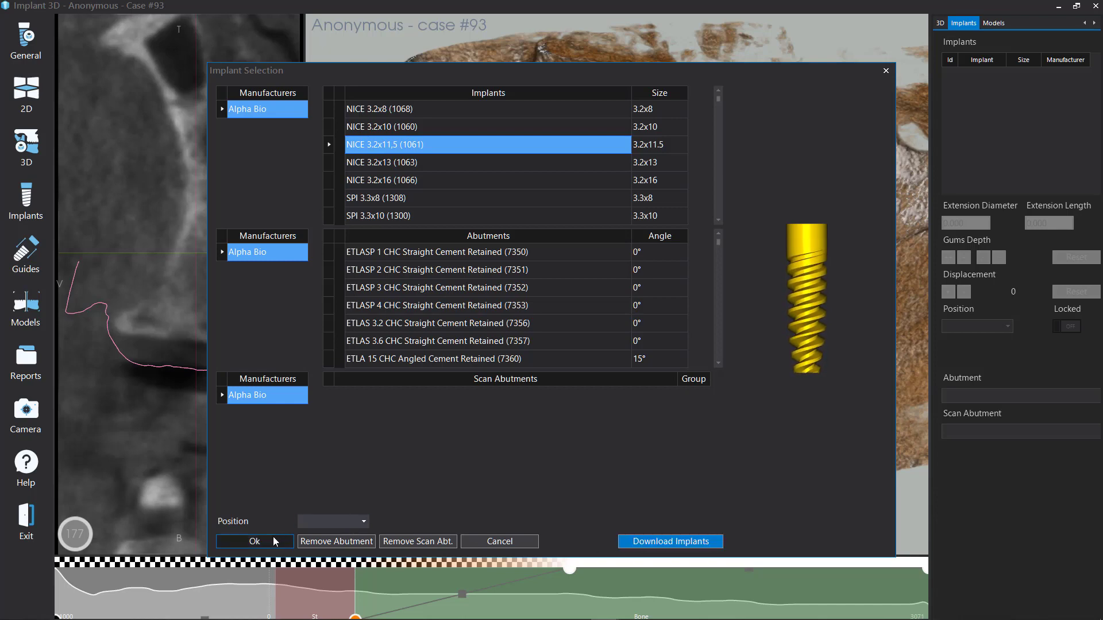
left_click(255, 542)
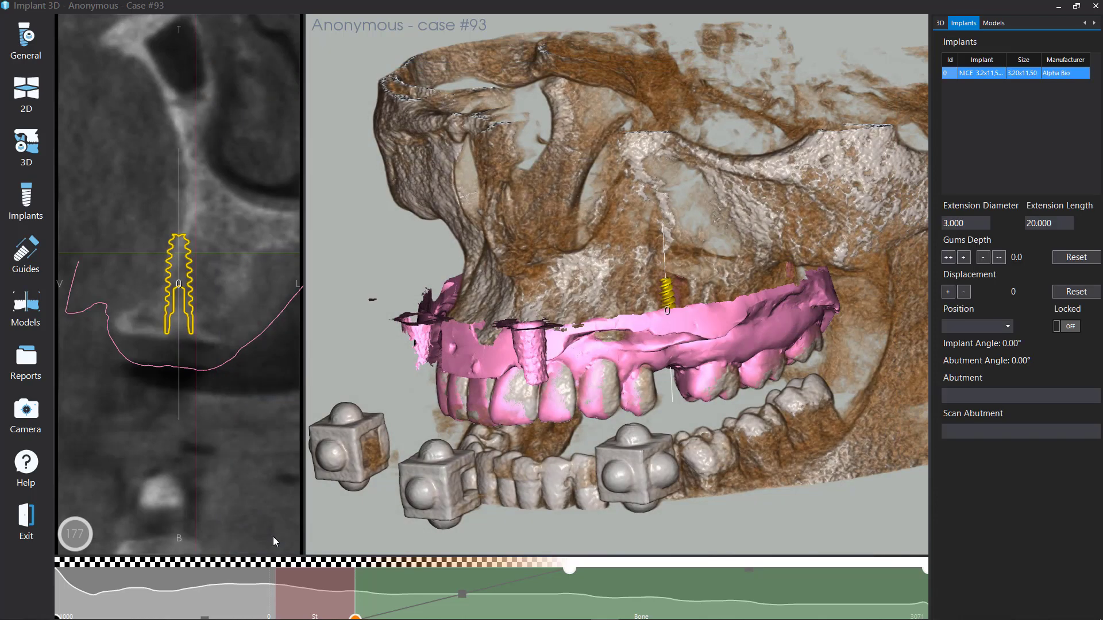
- Position the implant within the bone of the missing-tooth gap and tilt it to about 18°
left_click_drag(171, 265, 173, 269)
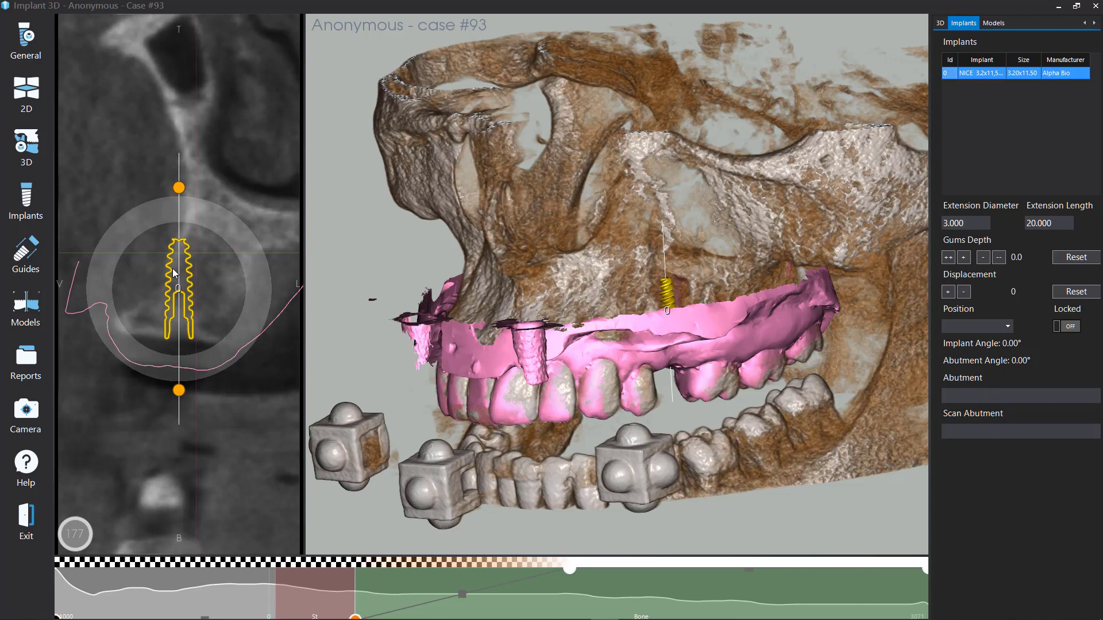
left_click_drag(184, 190, 229, 196)
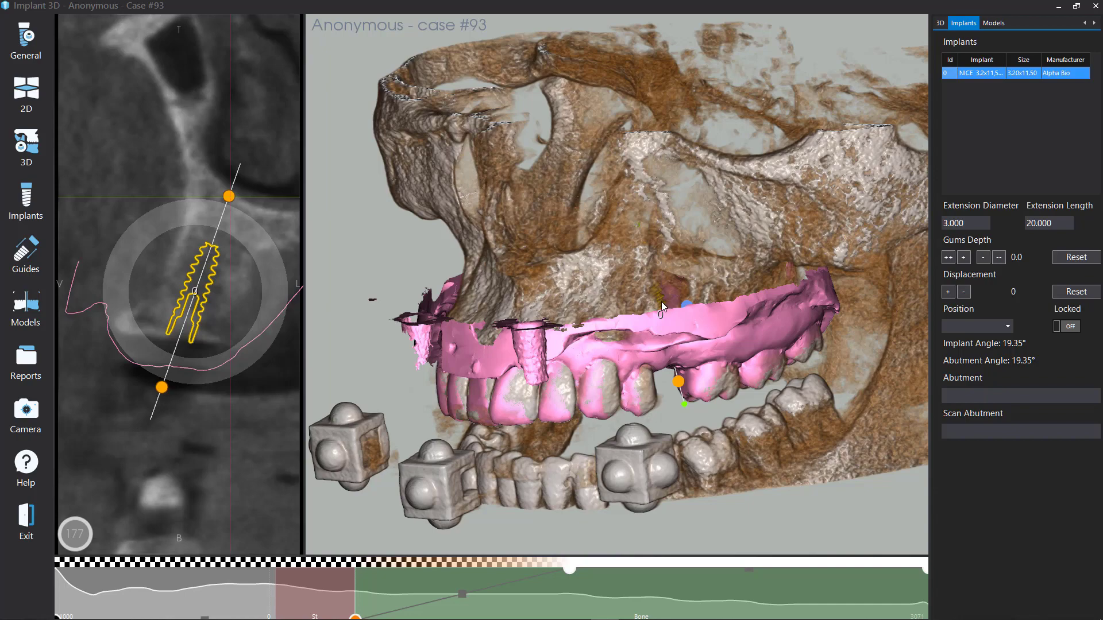
left_click_drag(661, 303, 654, 304)
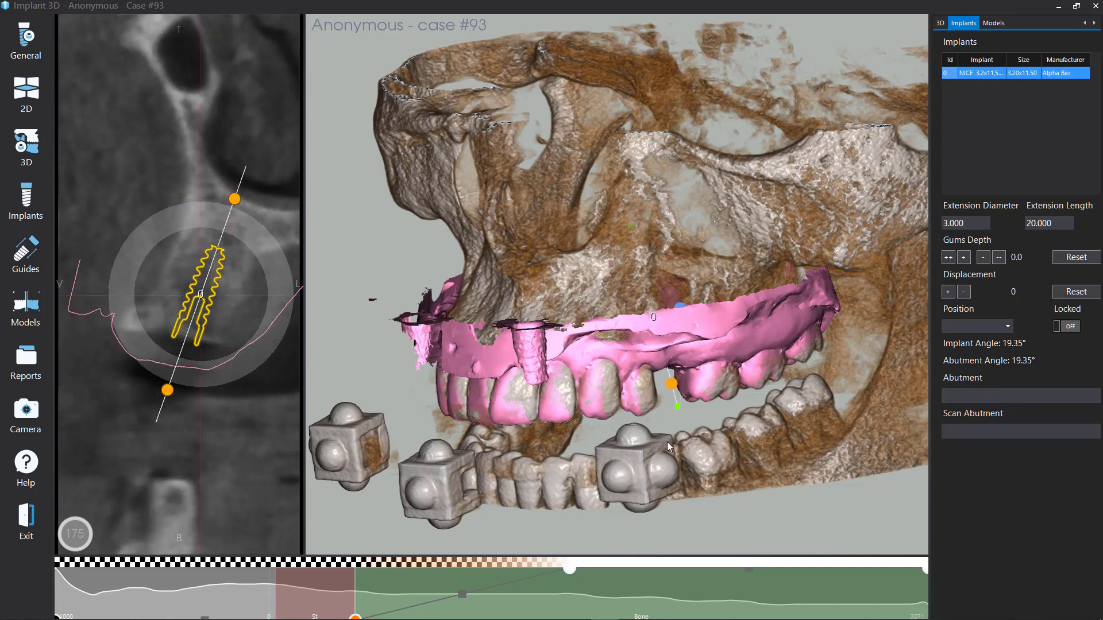
left_click_drag(207, 283, 202, 279)
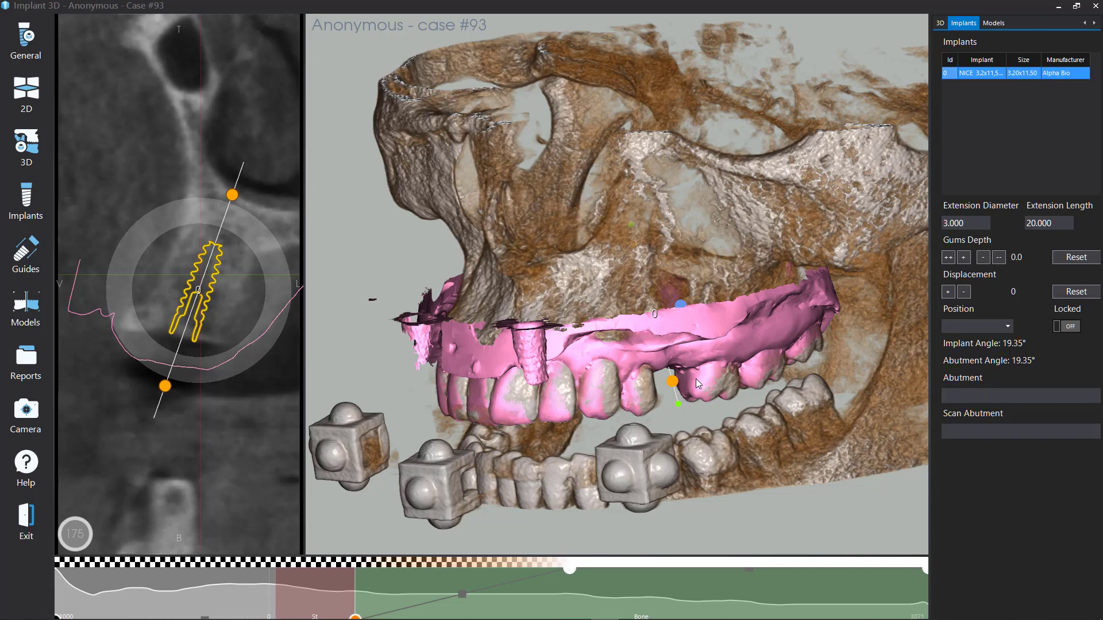
left_click_drag(673, 386, 669, 388)
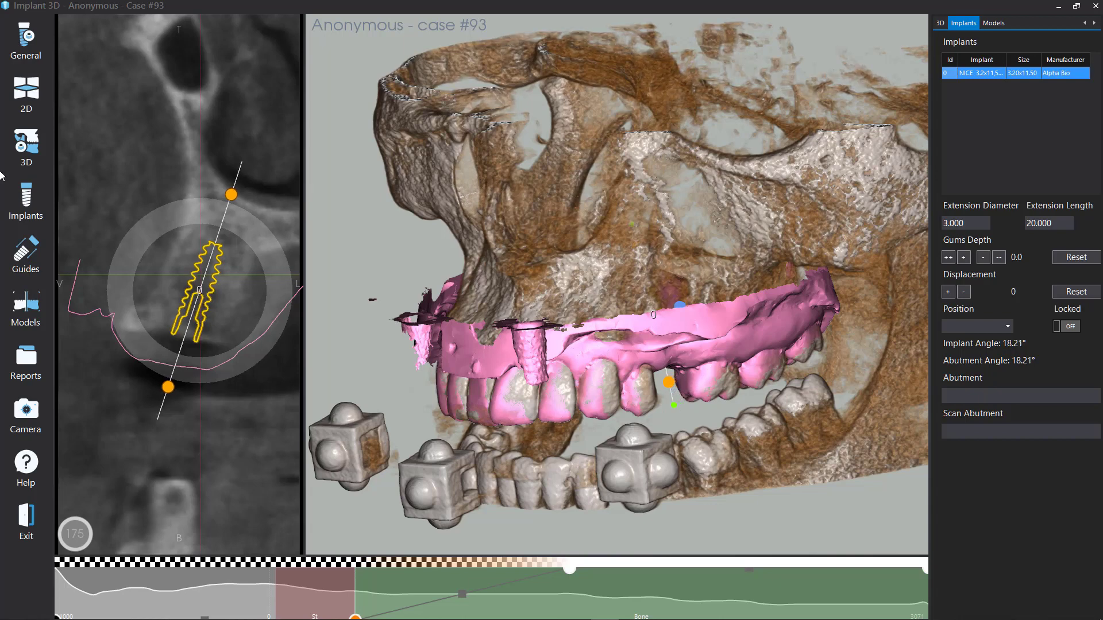
- Return to the Default layout and refine the implant's position in the panoramic and section views, tilting it to about 23°
left_click(26, 41)
left_click(95, 138)
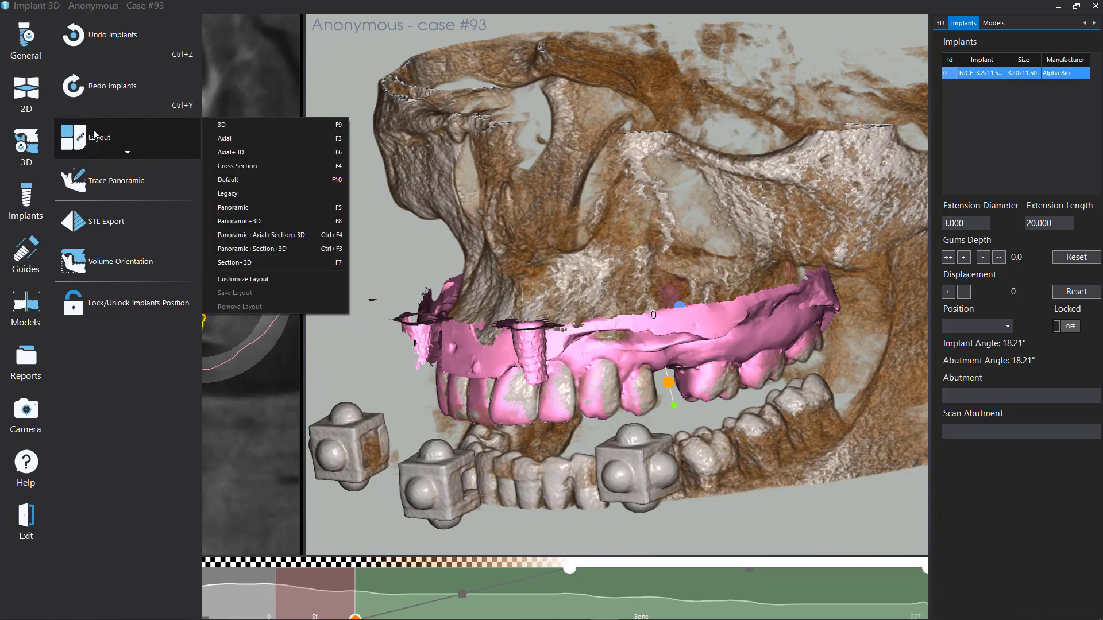
left_click(261, 181)
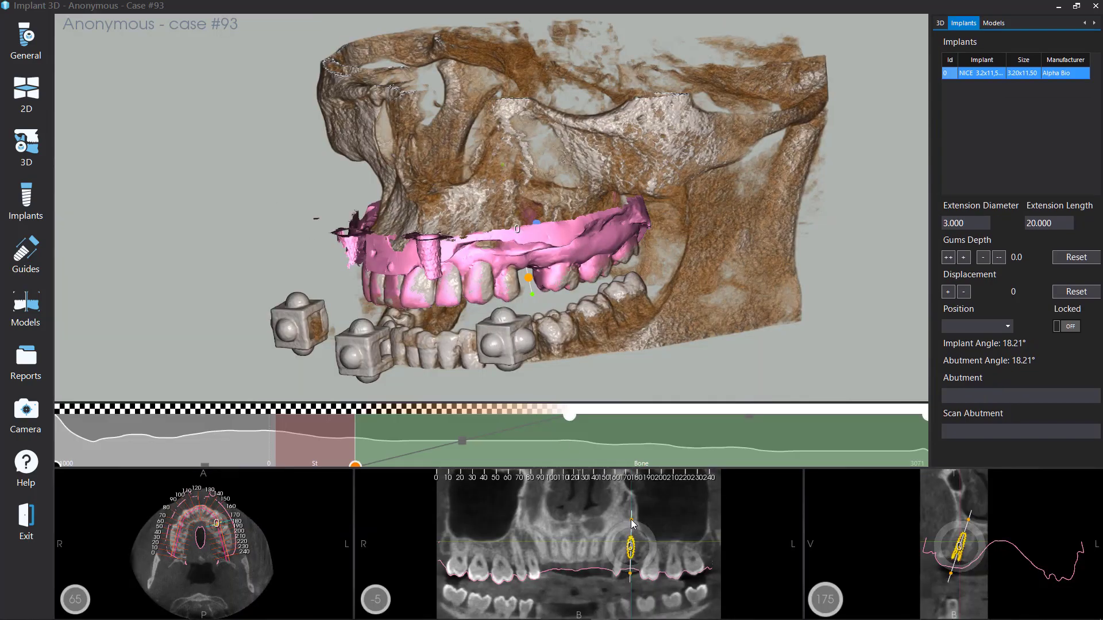
left_click_drag(632, 522, 637, 549)
left_click_drag(957, 552, 970, 525)
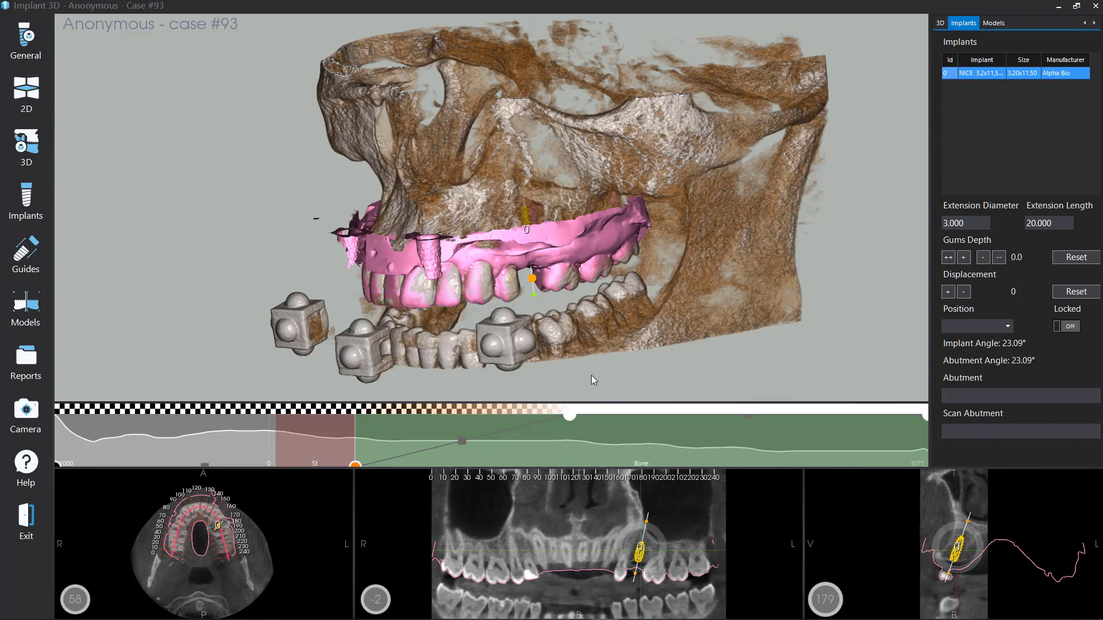
- Show the implant's guide sleeve from the ModelGuide set and check its position between the neighbouring teeth
left_click(30, 248)
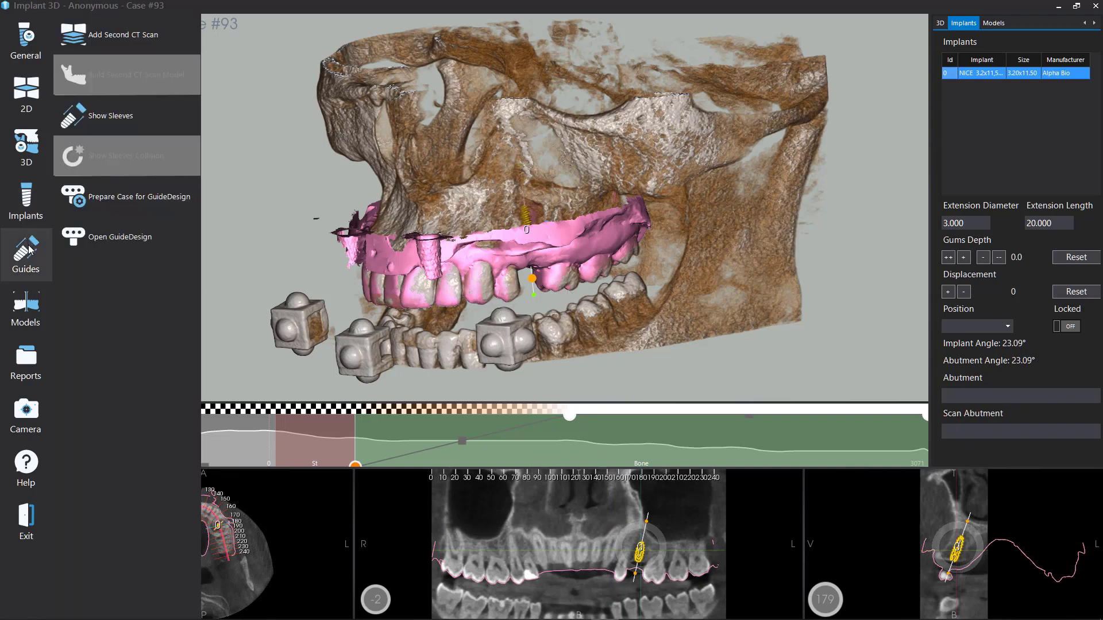
left_click(84, 120)
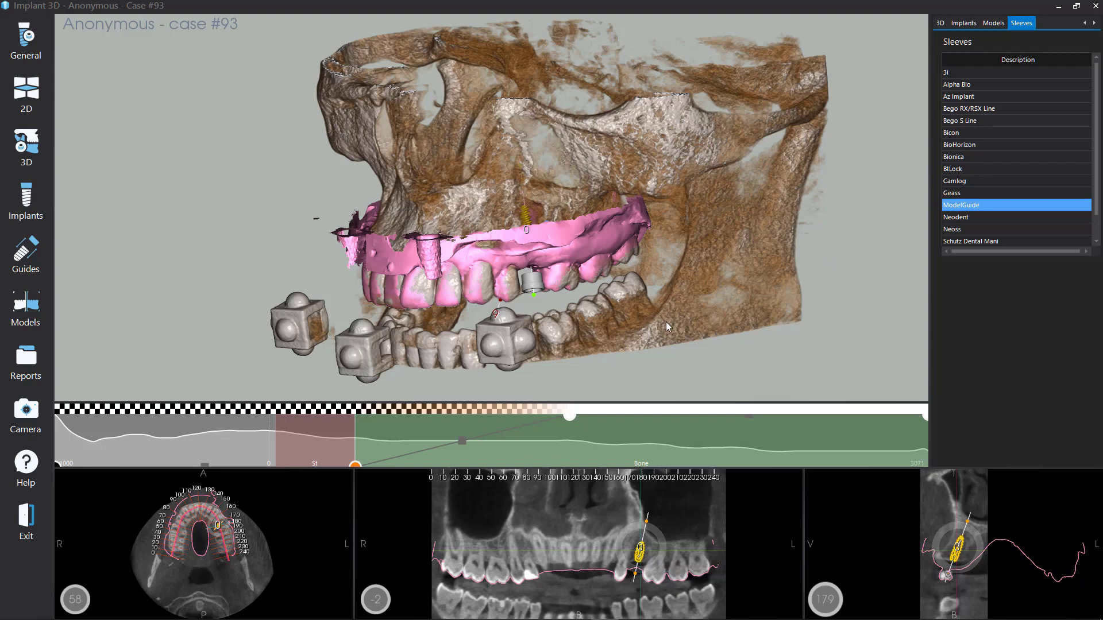
scroll(637, 285, "up", 4)
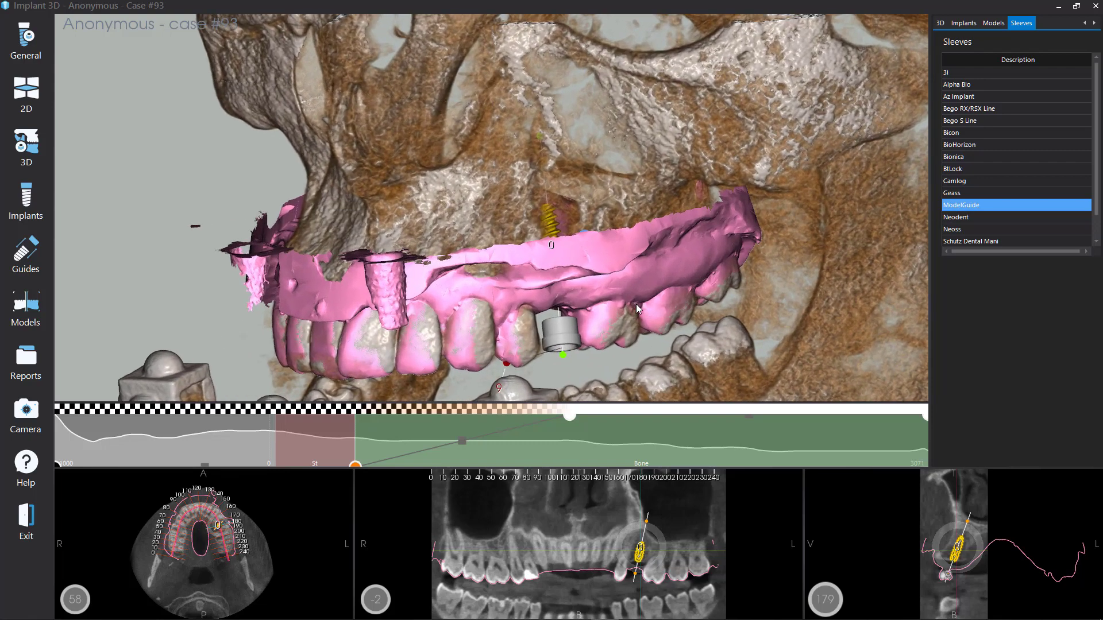
left_click(642, 336)
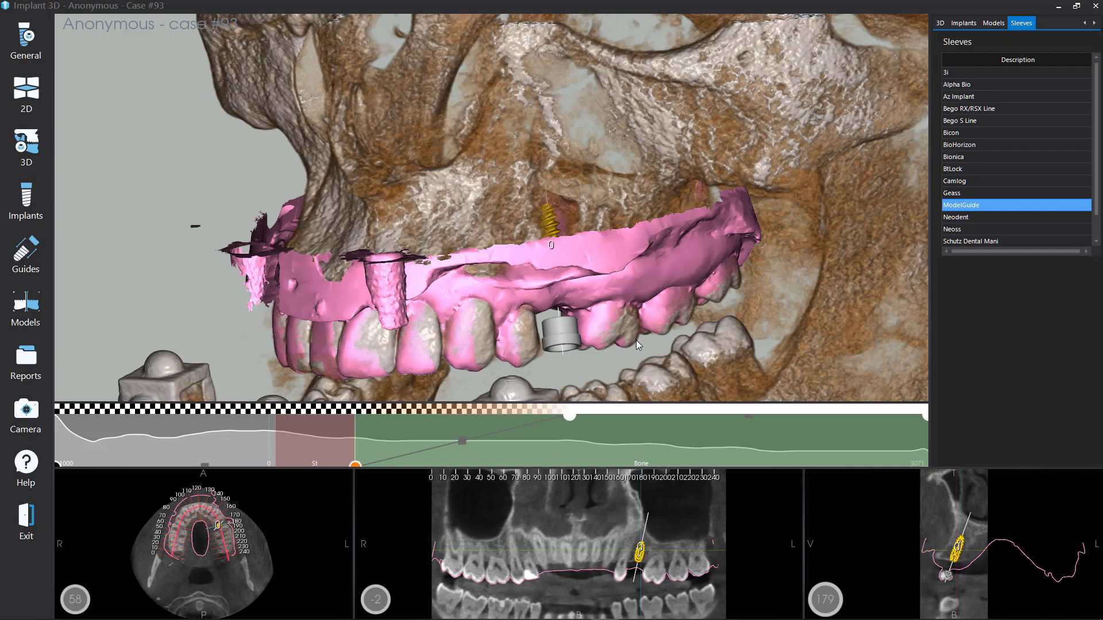
left_click_drag(633, 340, 591, 345)
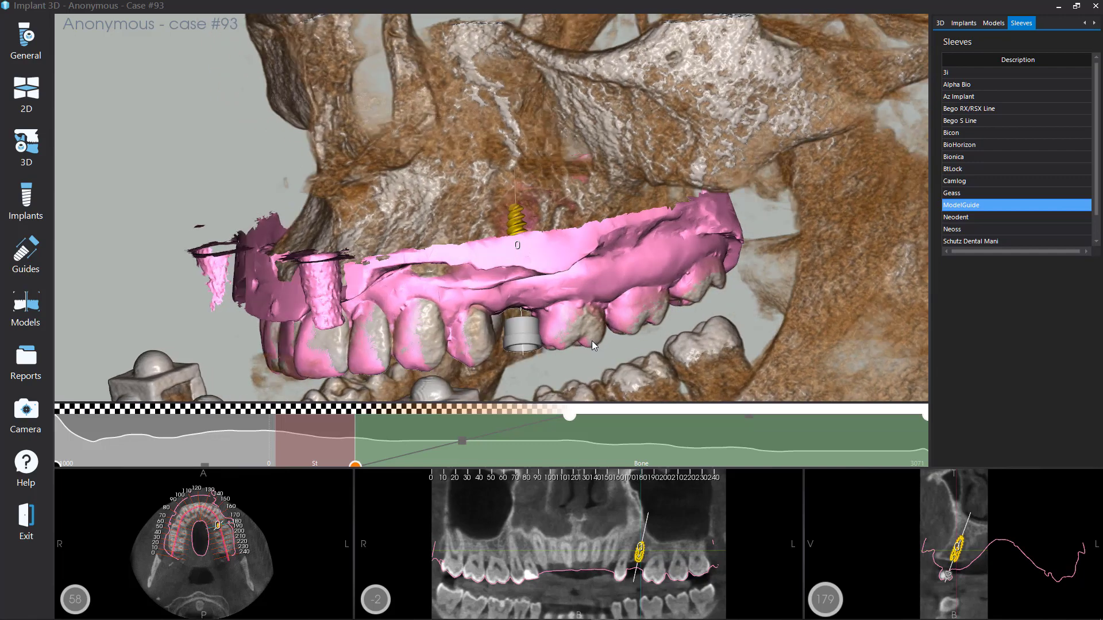
- Fine-tune the position of the implant and its sleeve between the neighbouring teeth in the 3D view, then lock the implant
left_click(512, 231)
left_click_drag(509, 229, 509, 229)
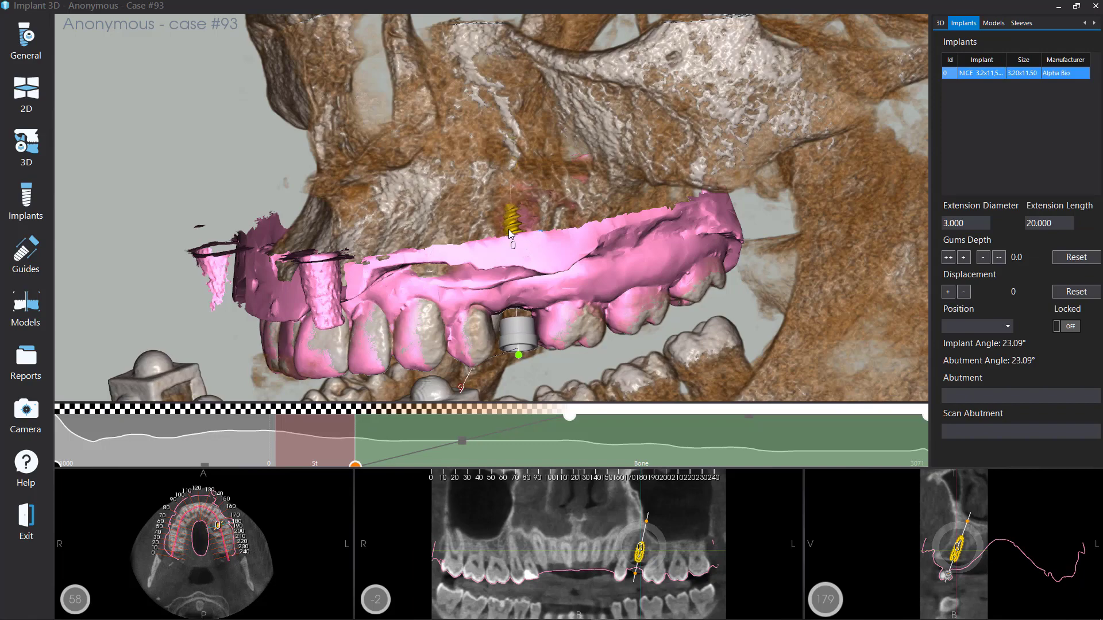
left_click(638, 350)
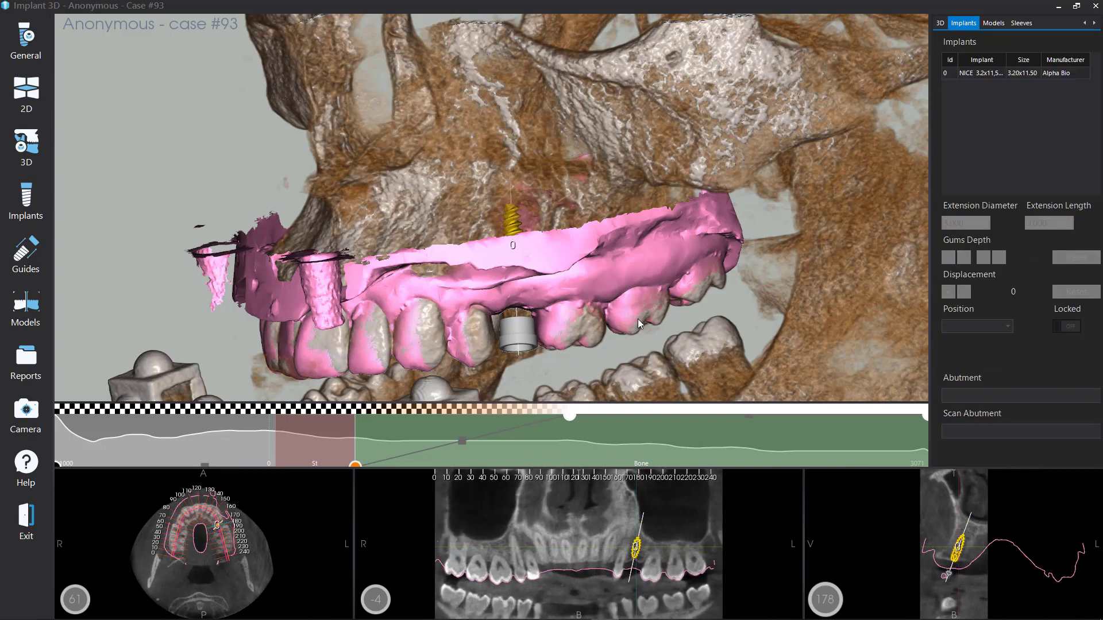
left_click_drag(632, 336, 612, 267)
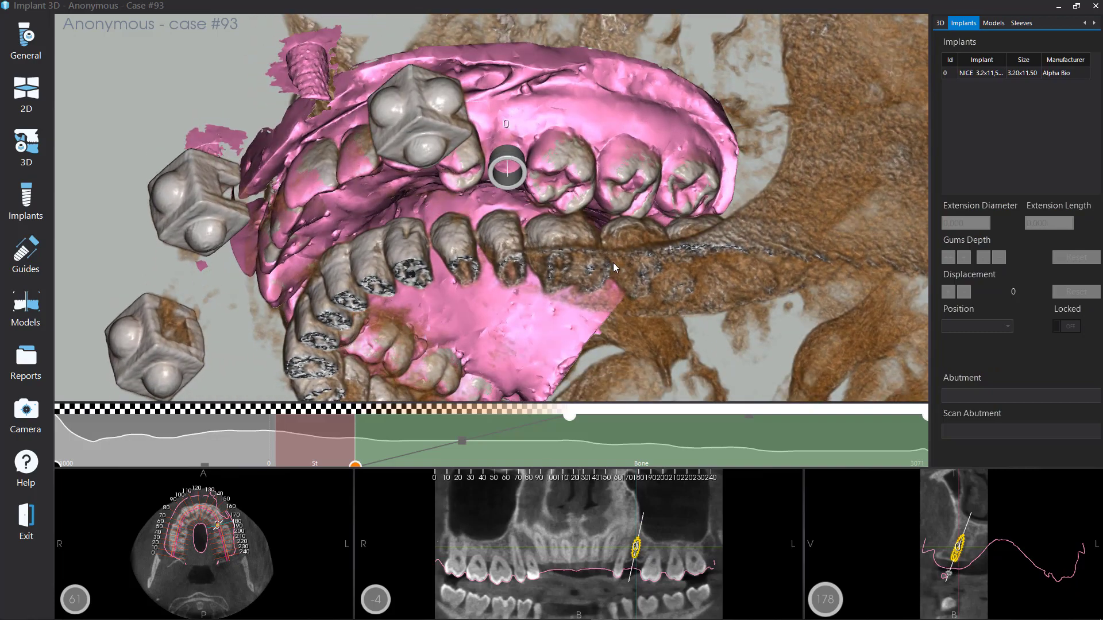
left_click(508, 123)
left_click_drag(505, 123, 505, 123)
left_click(637, 219)
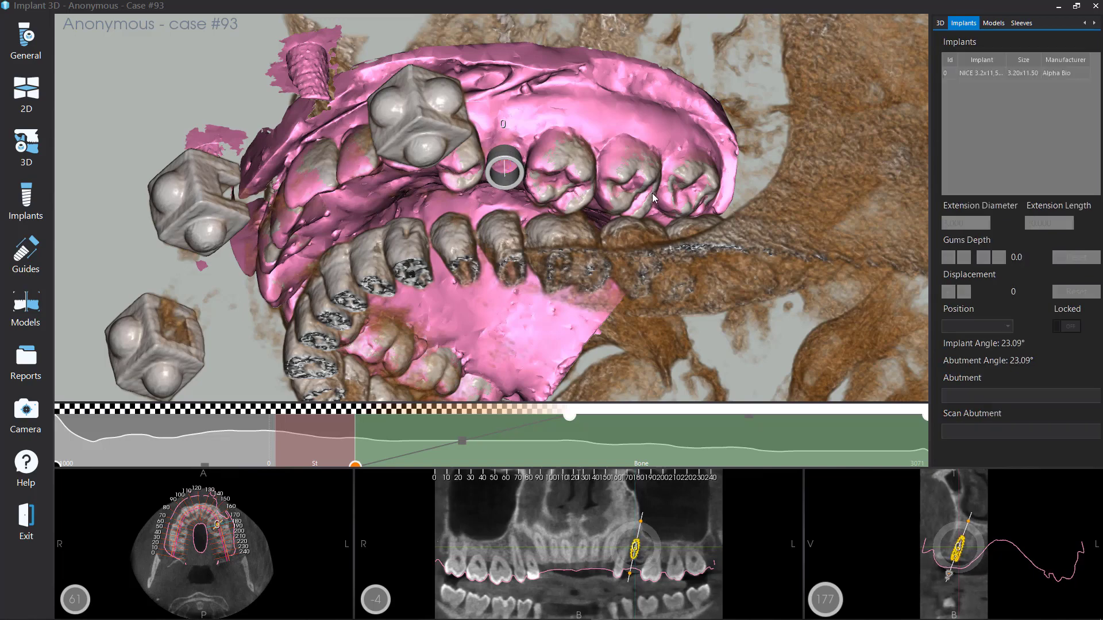
left_click_drag(642, 142, 622, 234)
left_click(500, 258)
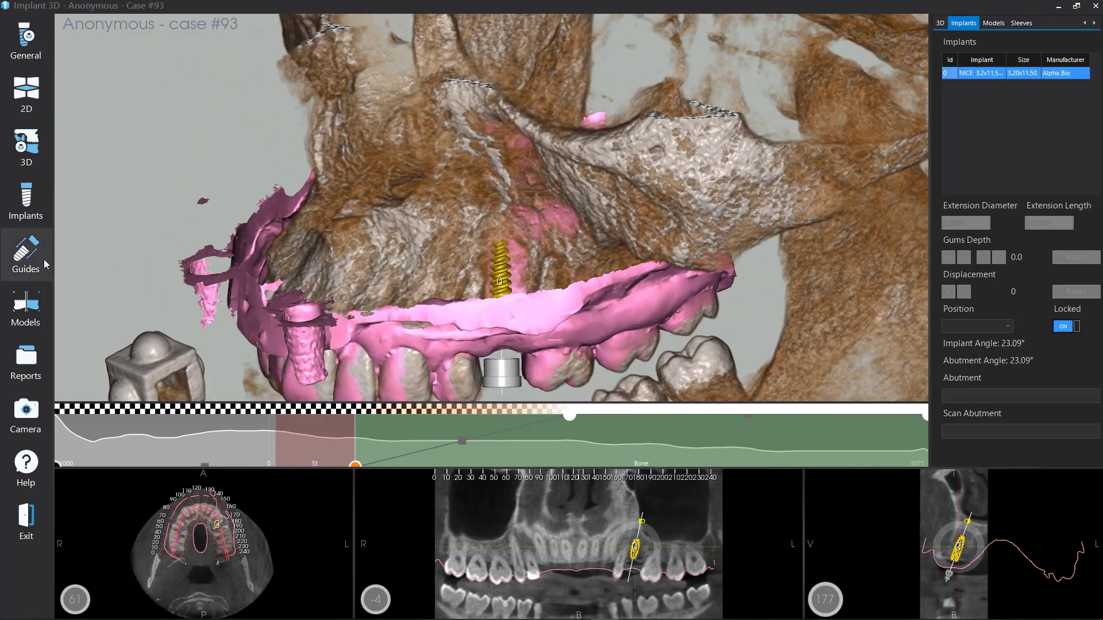
- Prepare the case for GuideDesign with the CT & Optically Scanned Model guide type and open it in GuideDesign, dismissing the open-model notice
left_click(29, 255)
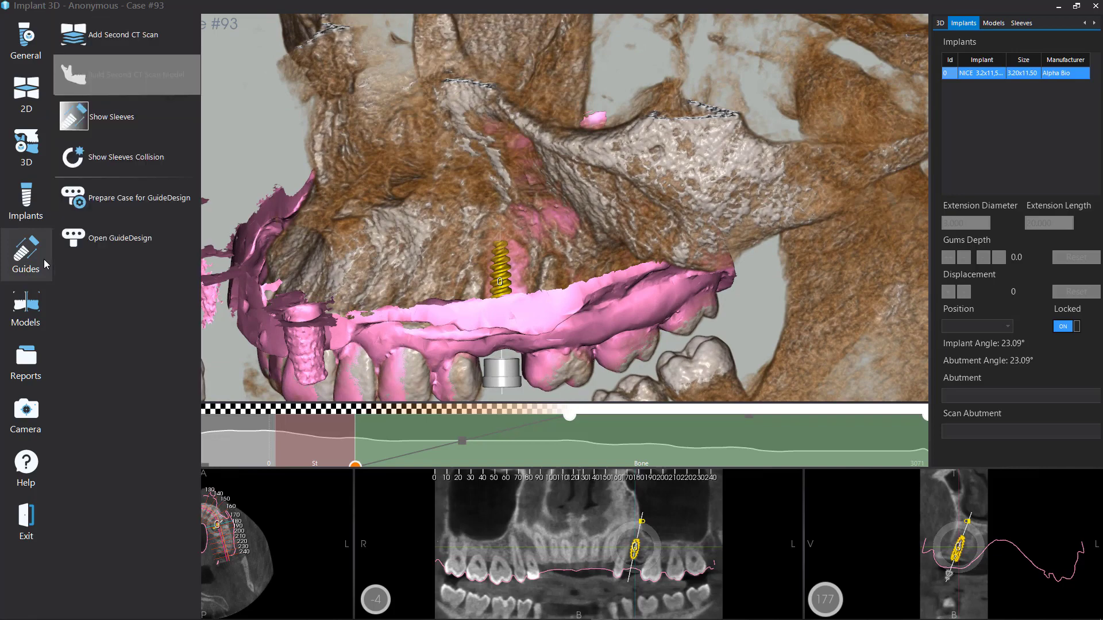
left_click(120, 201)
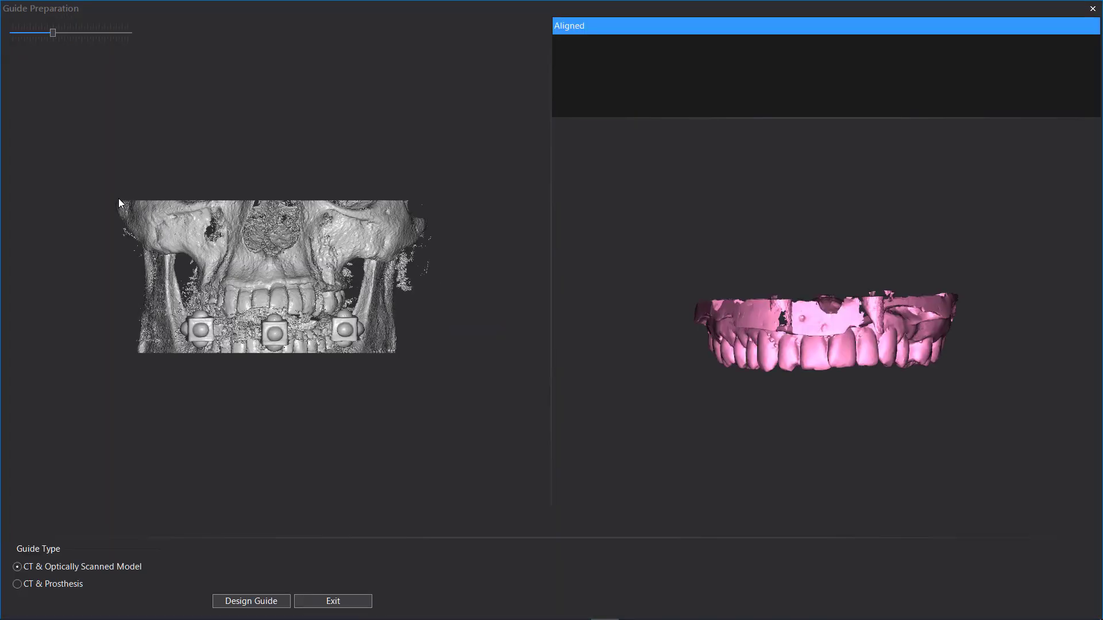
left_click(129, 566)
left_click(248, 601)
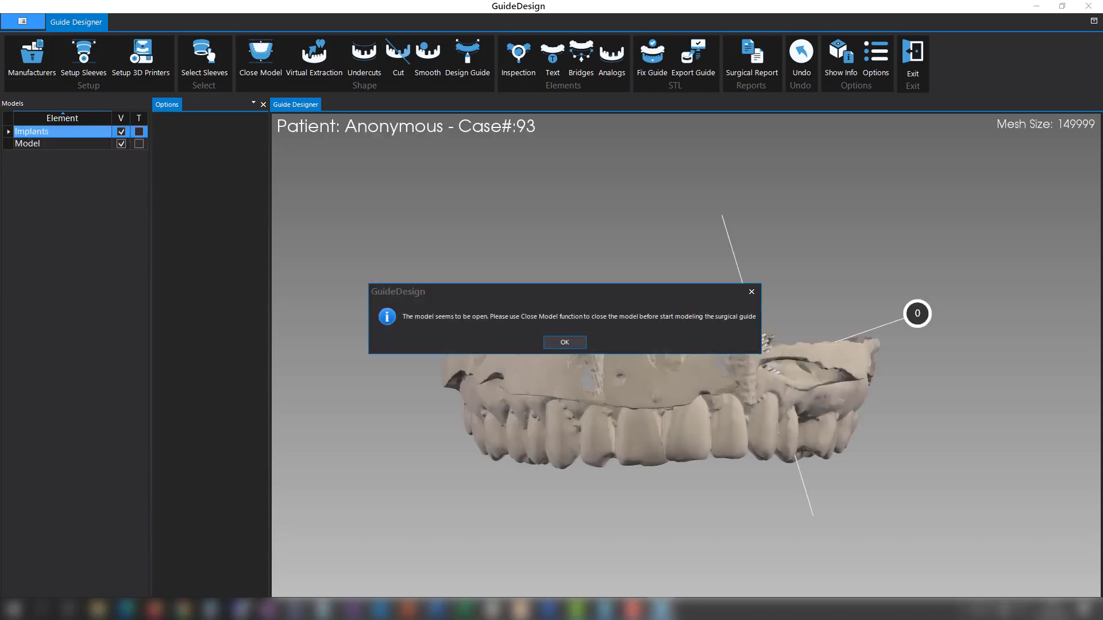
left_click(564, 343)
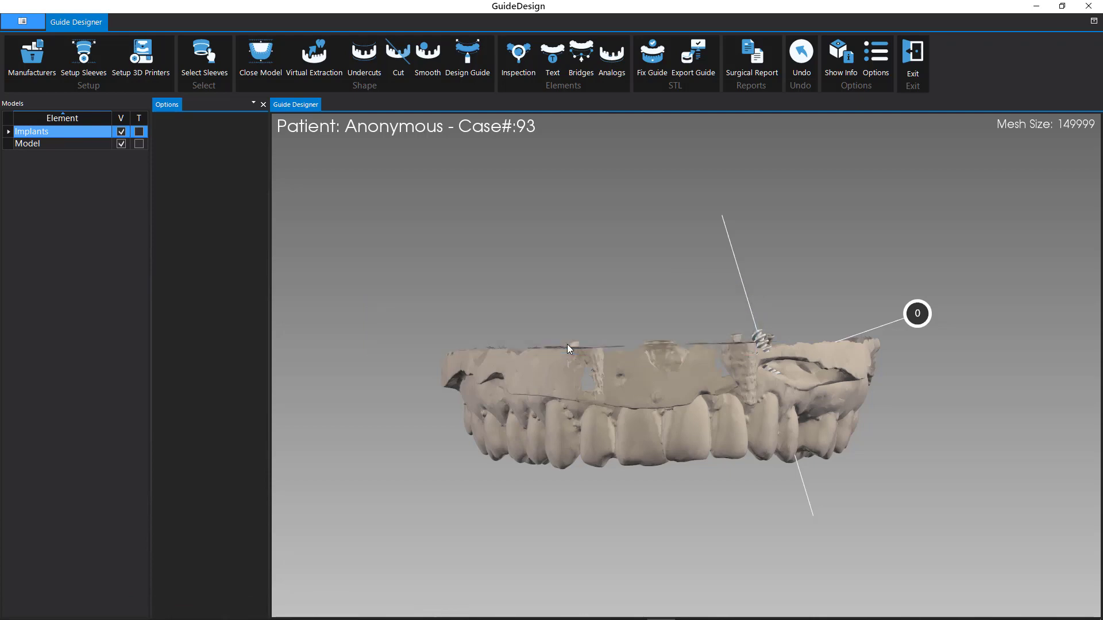
- Close the open scan model using the Surface modality
left_click_drag(643, 457, 647, 350)
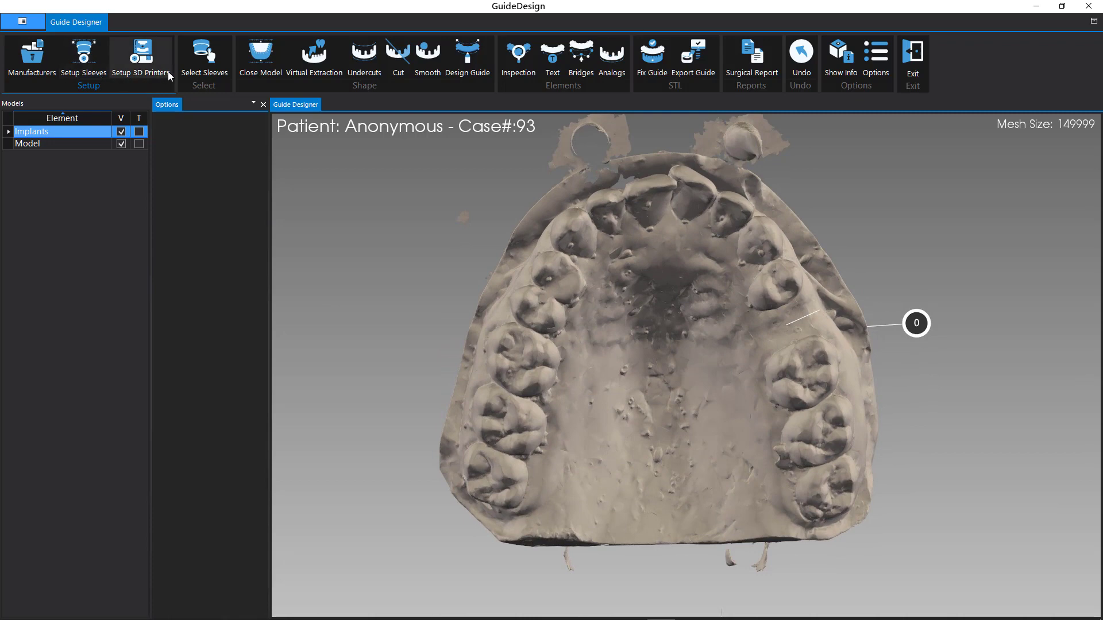
left_click(261, 58)
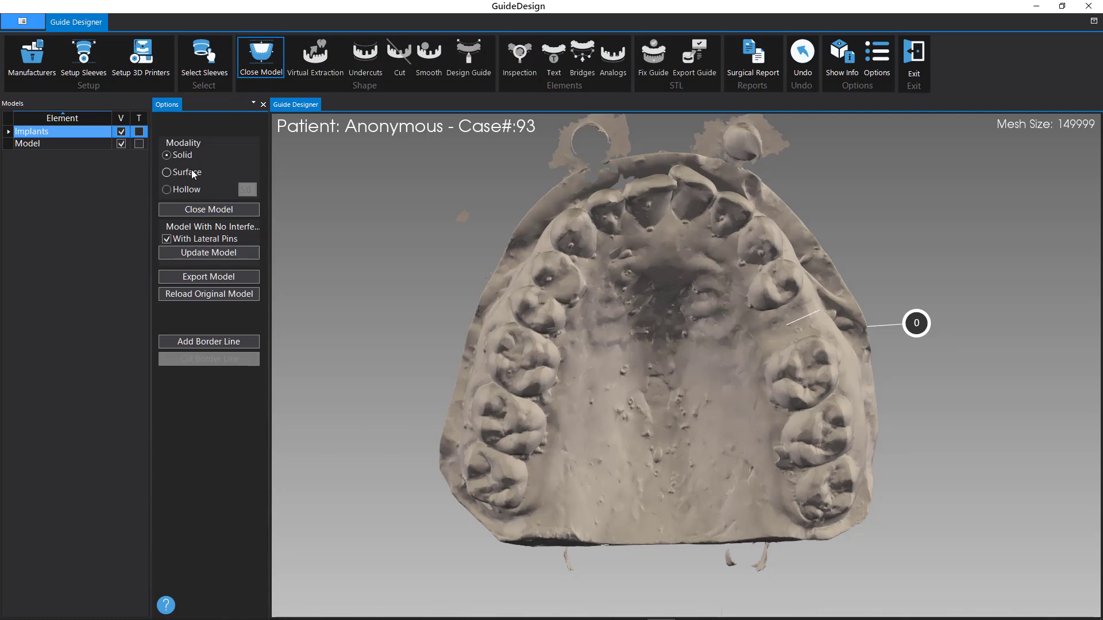
left_click(192, 174)
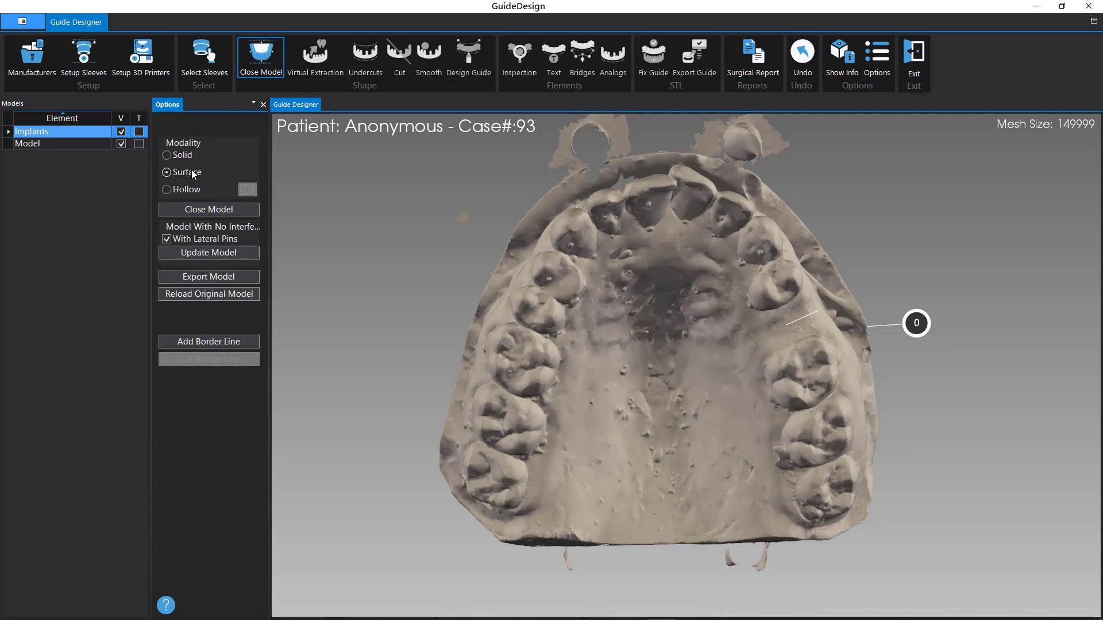
left_click(198, 210)
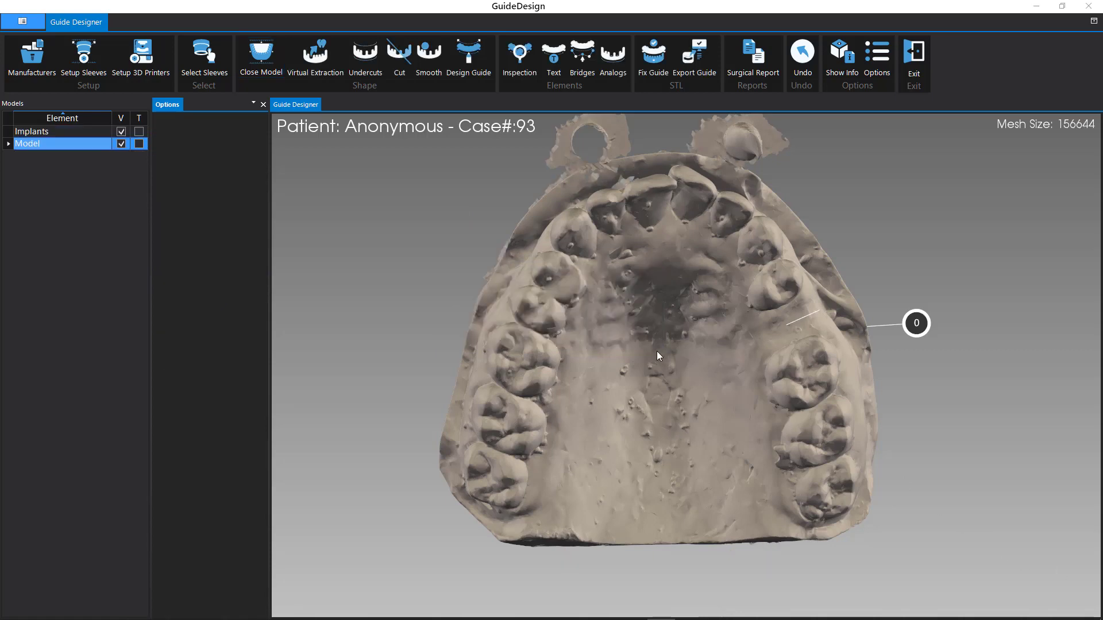
- Orient the model along the guide's insertion direction and remove its undercuts
left_click_drag(655, 352, 653, 322)
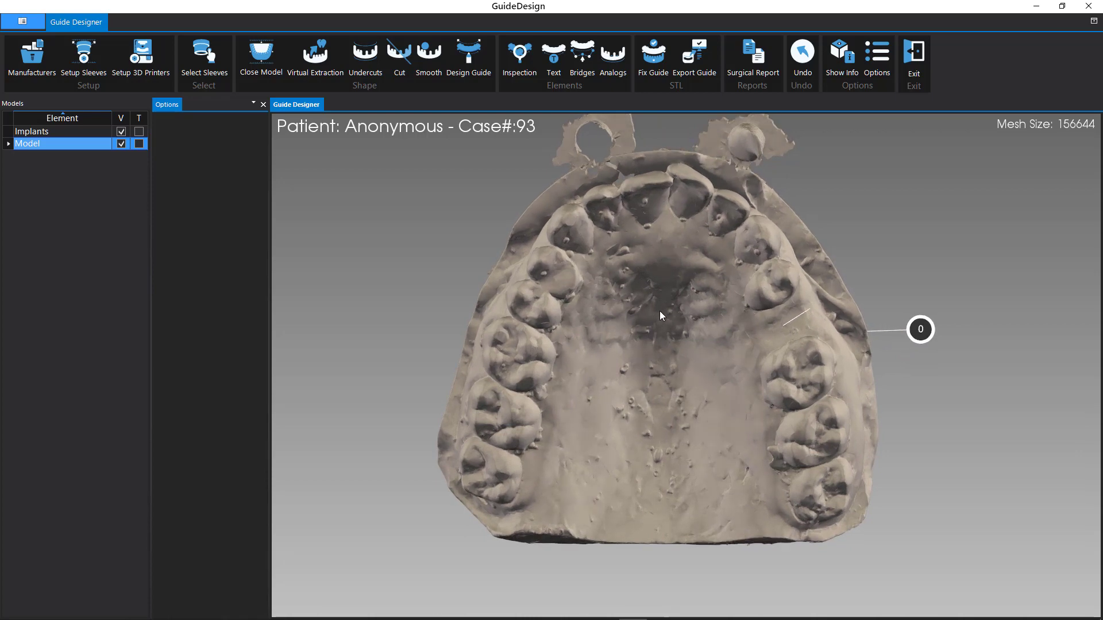
left_click(363, 67)
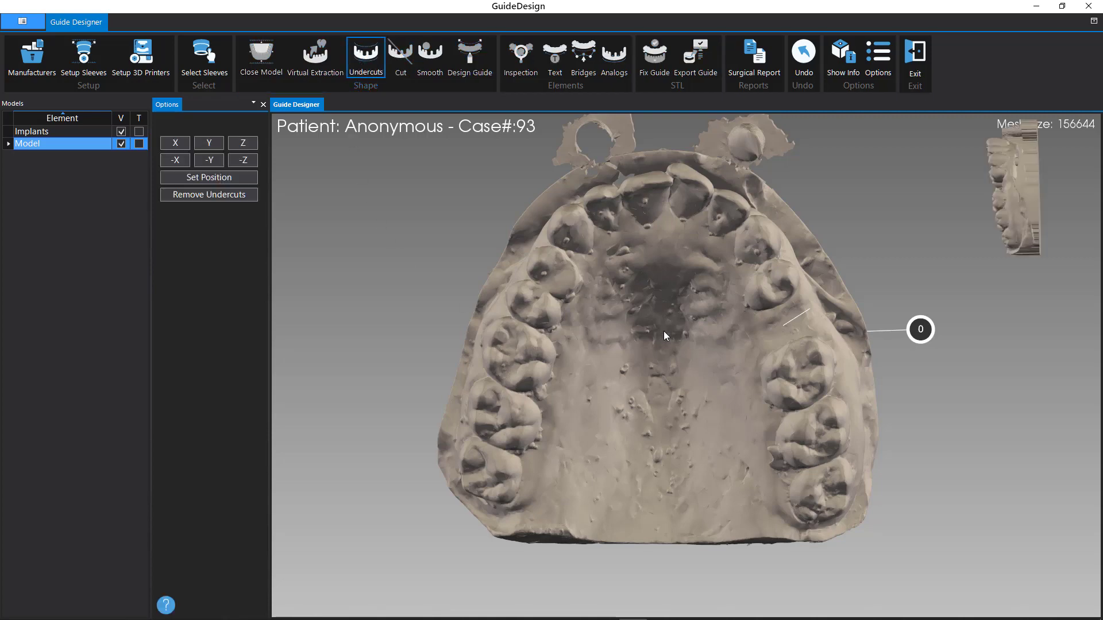
mouse_move(663, 344)
left_mouse_down()
mouse_move(663, 357)
mouse_move(664, 339)
mouse_move(656, 343)
mouse_move(683, 340)
left_mouse_up()
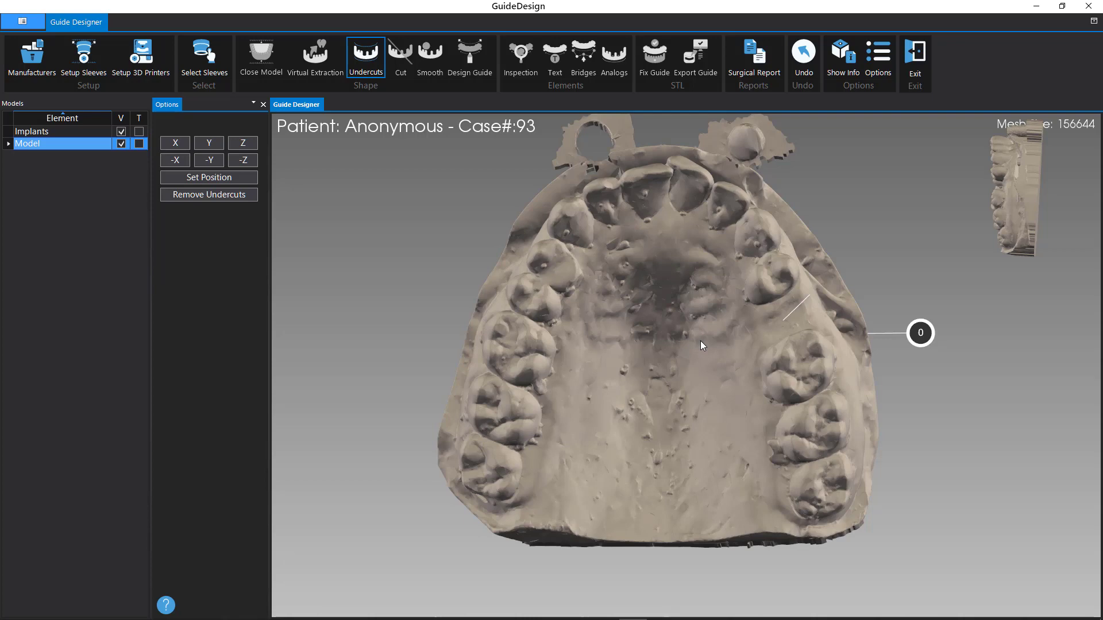
left_click(250, 195)
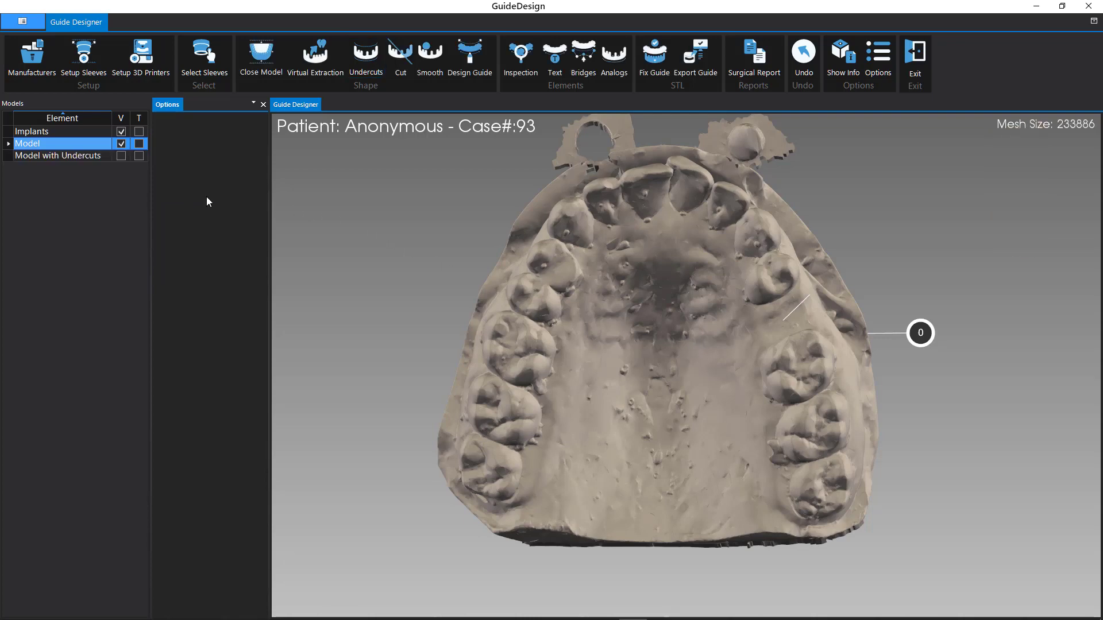
mouse_move(349, 254)
left_mouse_down()
mouse_move(551, 296)
mouse_move(626, 355)
mouse_move(664, 438)
mouse_move(614, 476)
mouse_move(496, 487)
mouse_move(636, 495)
left_mouse_up()
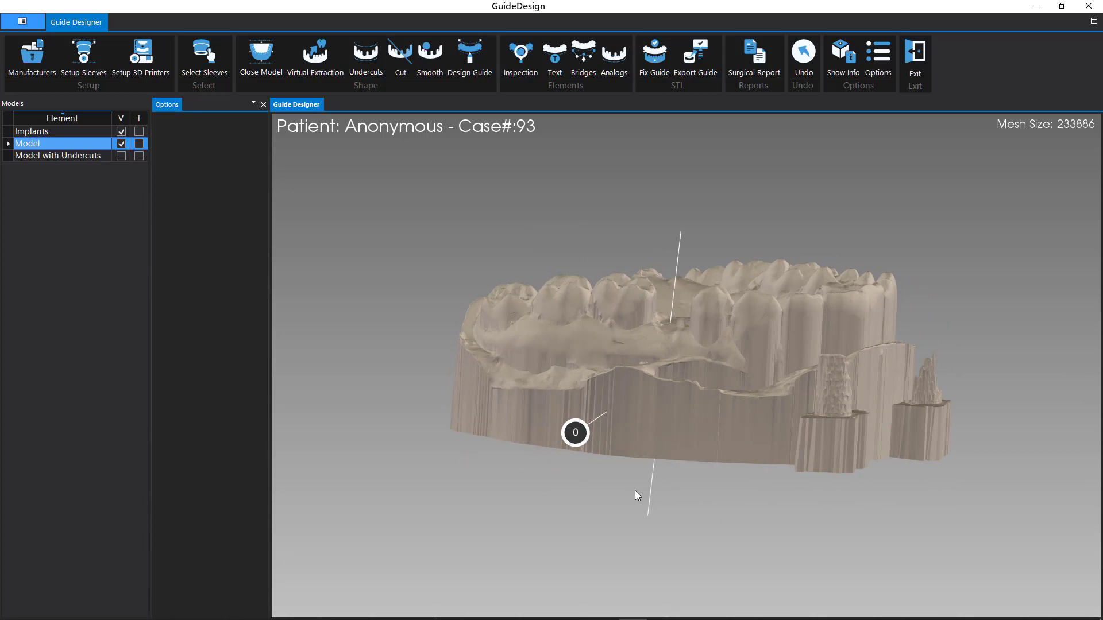
- Assign ModelGuide sleeves with the FormLabs Form2 printer tolerance, and make the sleeve visible on the model
left_click(204, 72)
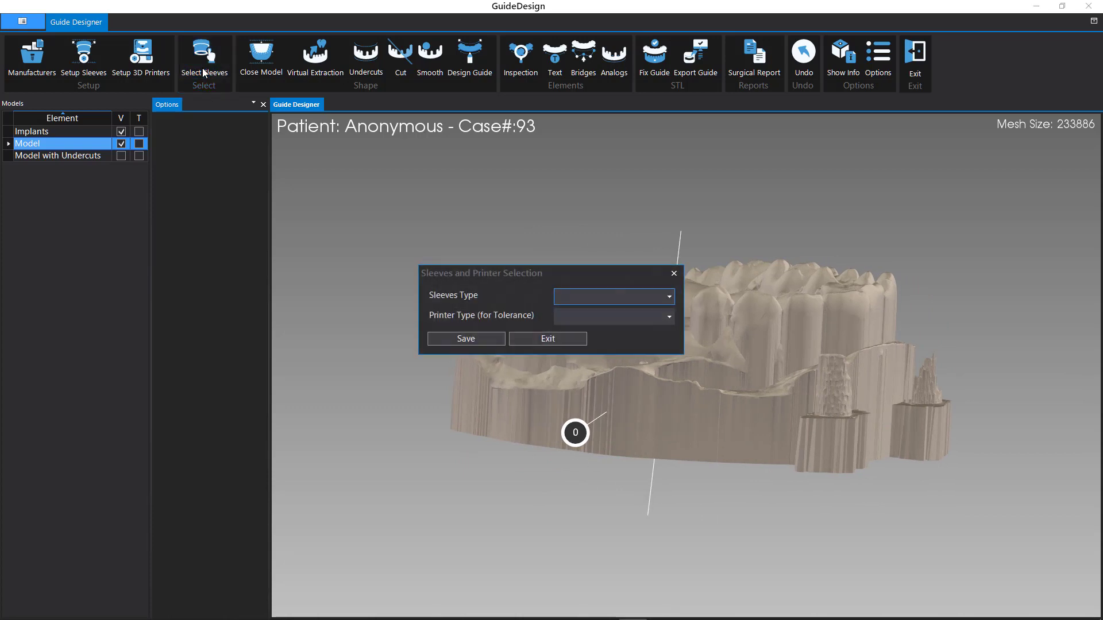
left_click(668, 298)
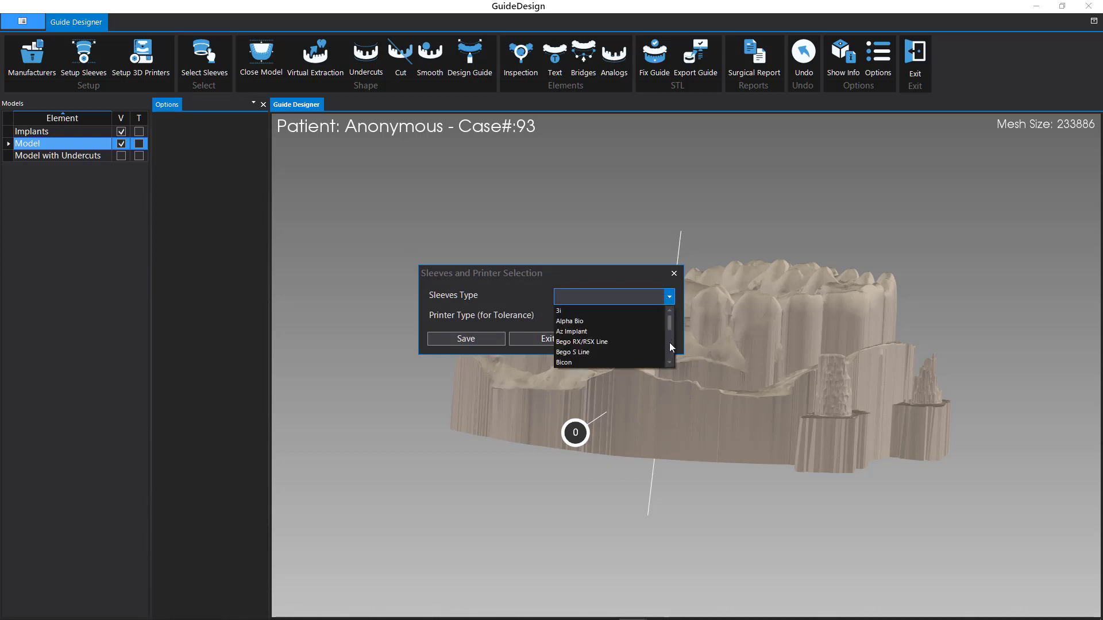
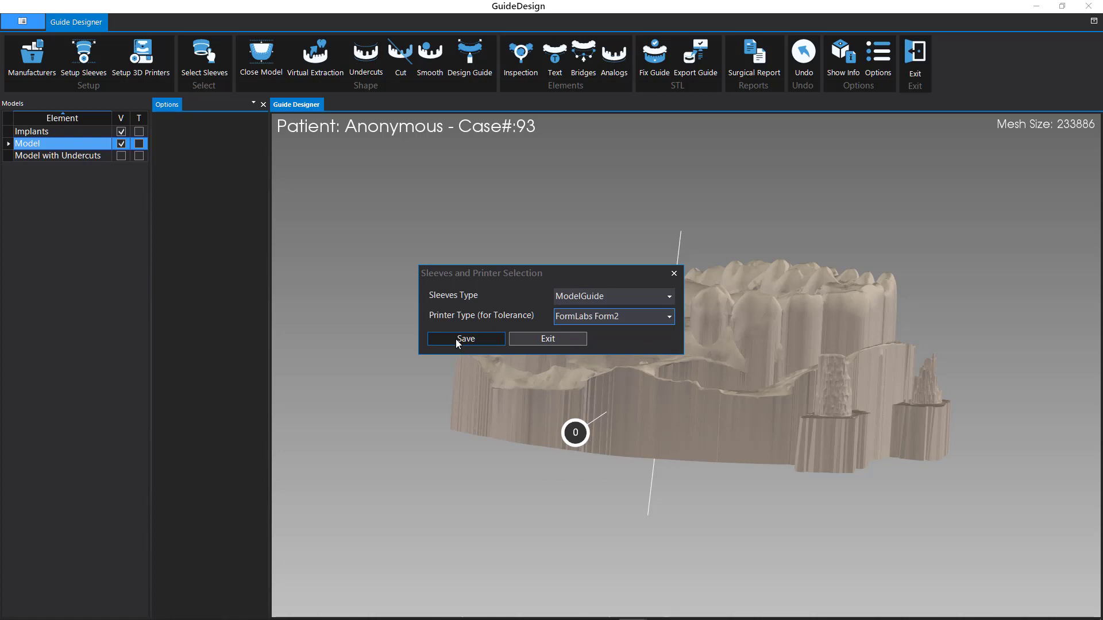
left_click(456, 339)
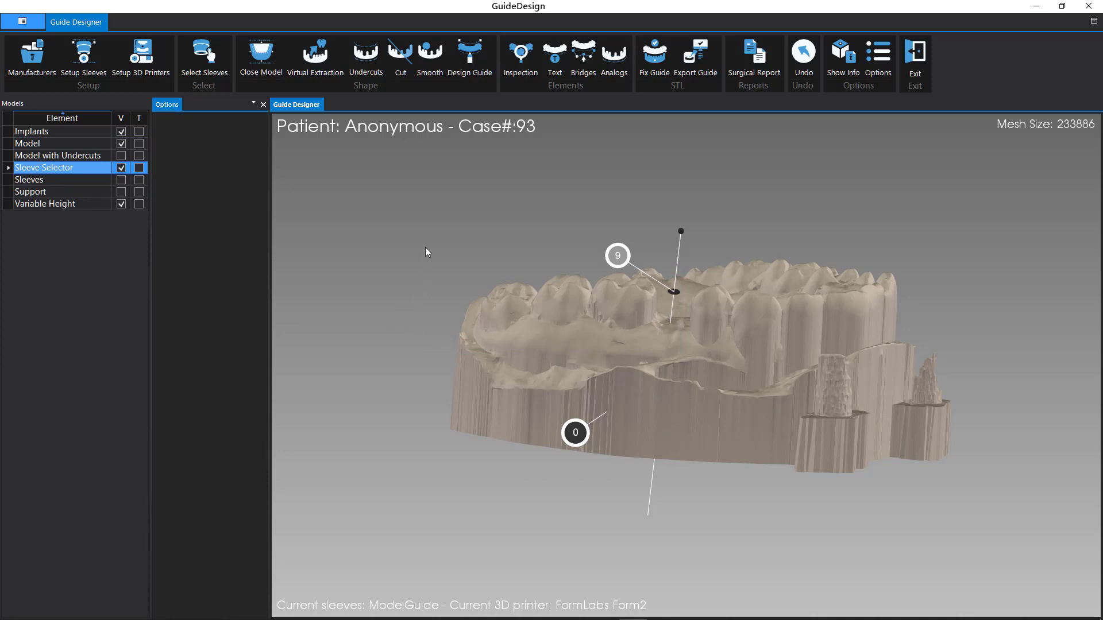
mouse_move(451, 250)
middle_mouse_down()
mouse_move(520, 253)
mouse_move(469, 257)
middle_mouse_up()
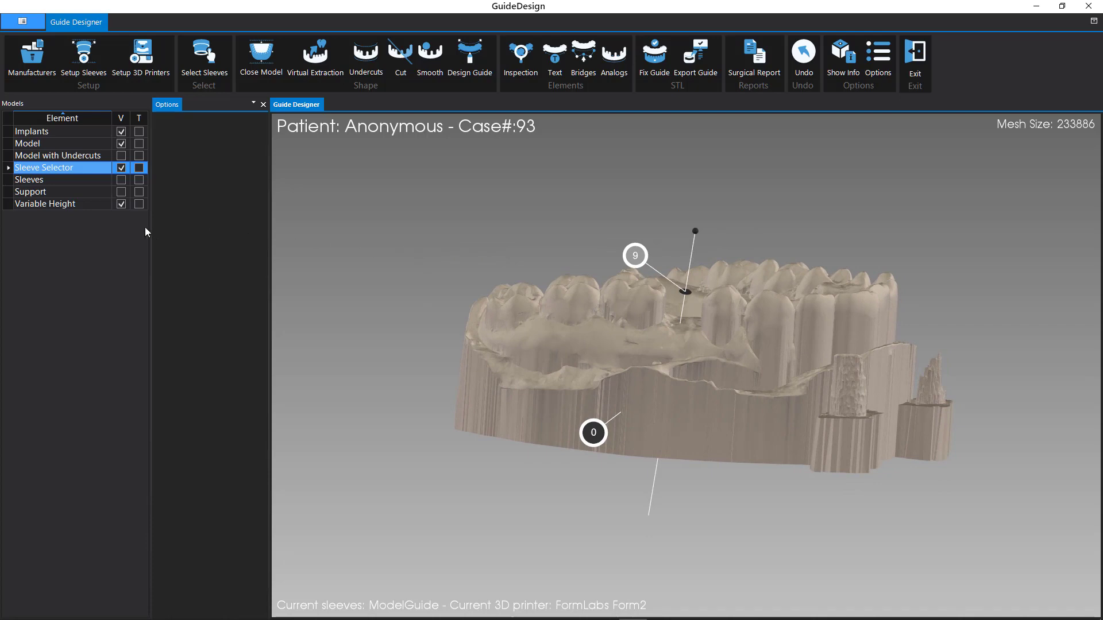
left_click(121, 180)
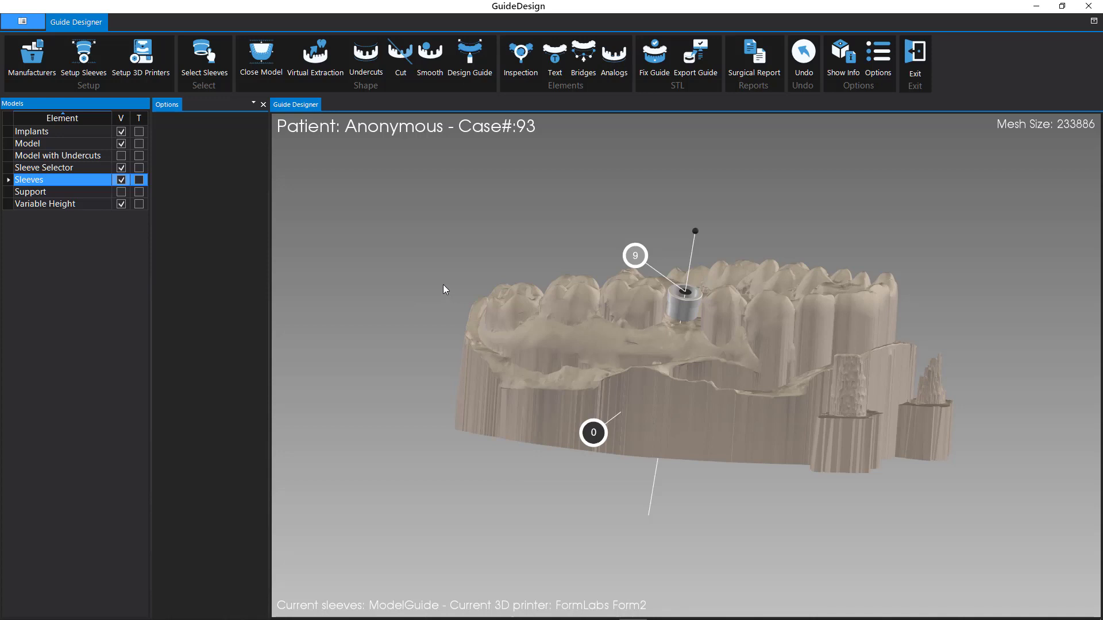
middle_click_drag(443, 284, 475, 330)
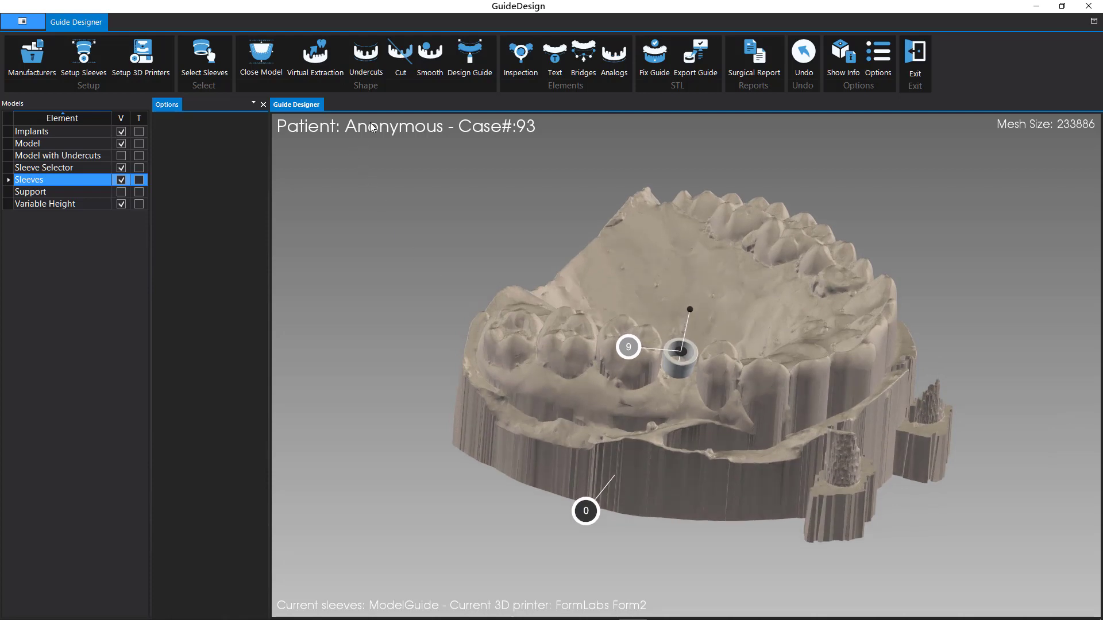
- Outline the guide with a closed margin line around the sleeve site and the two teeth on each side of it
left_click(470, 63)
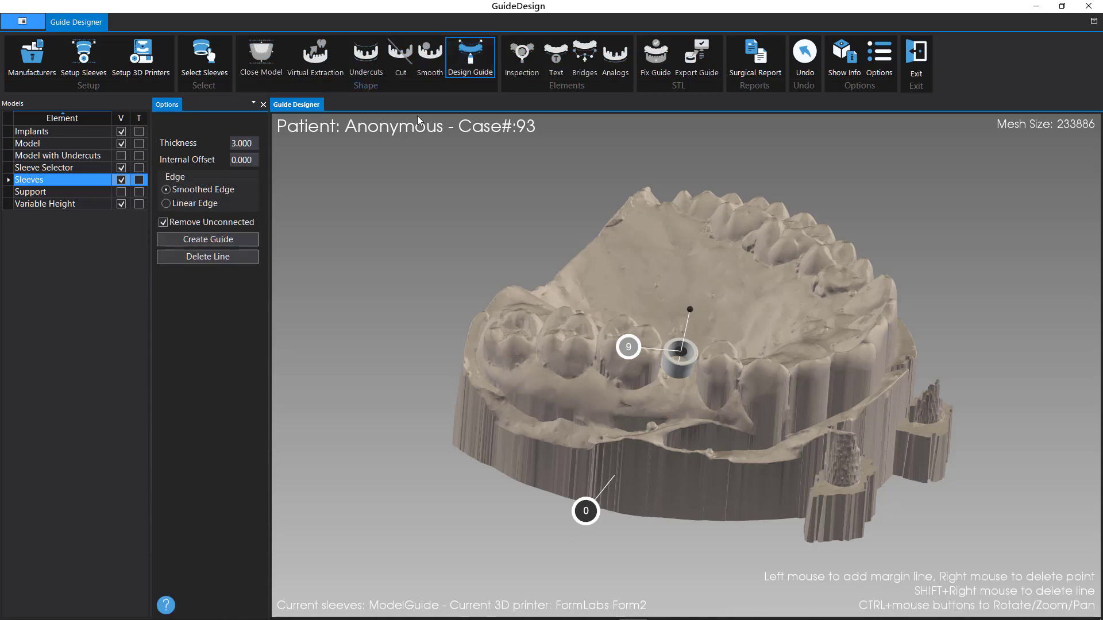
left_click(244, 143)
left_click(216, 239)
mouse_move(609, 387)
left_mouse_down()
mouse_move(756, 415)
mouse_move(779, 371)
mouse_move(570, 235)
left_mouse_up()
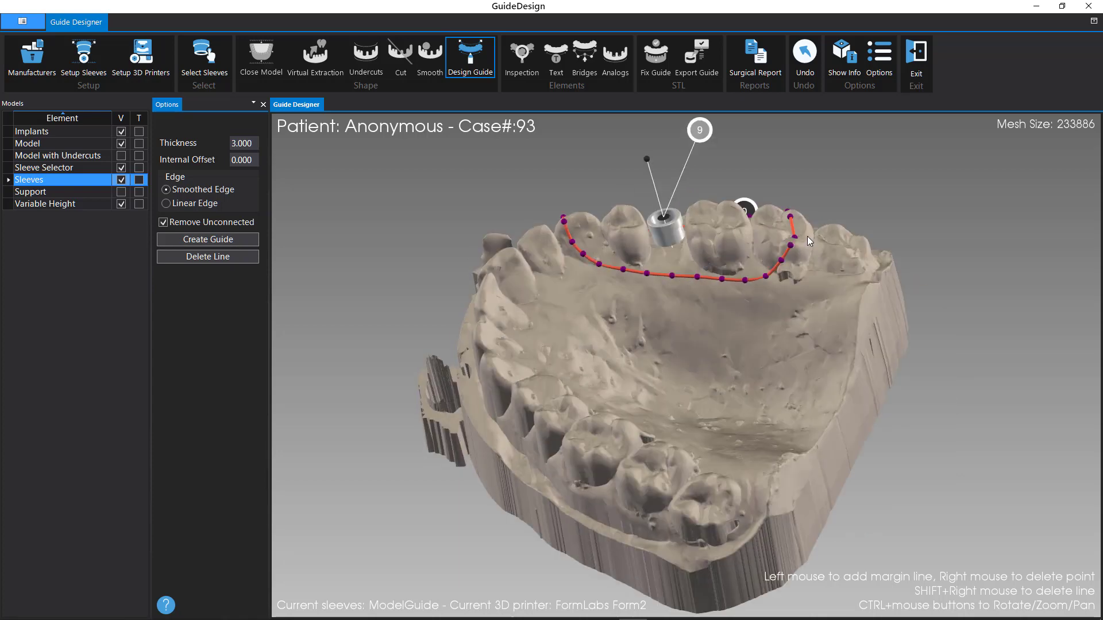
mouse_move(808, 236)
left_mouse_down("ctrl")
mouse_move(802, 291)
mouse_move(794, 244)
left_mouse_up("ctrl")
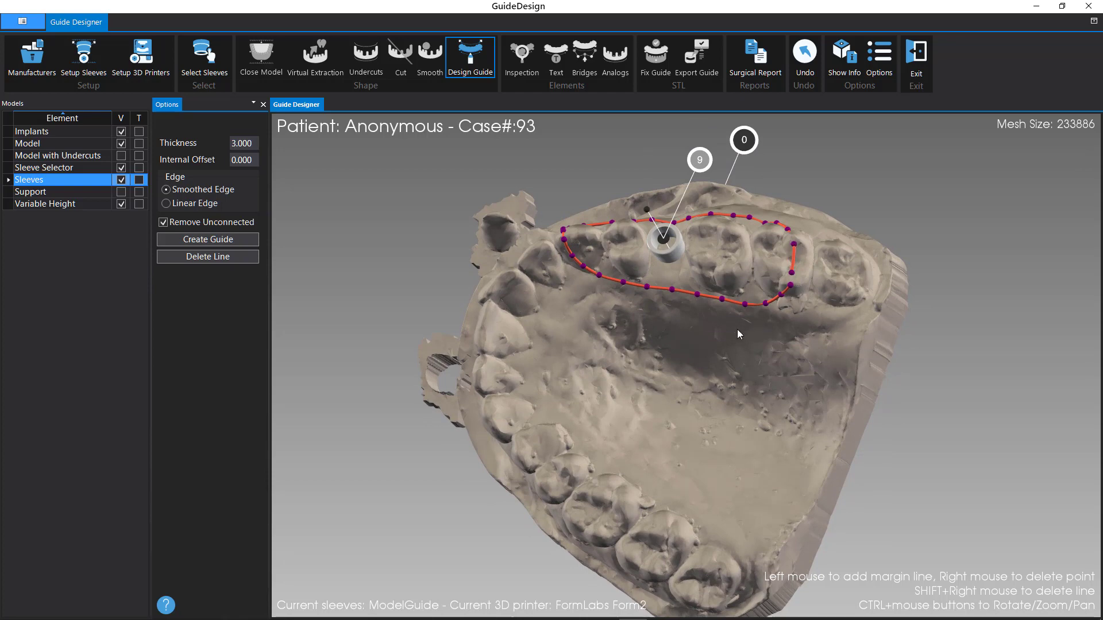
left_click_drag(737, 334, 976, 380, "ctrl")
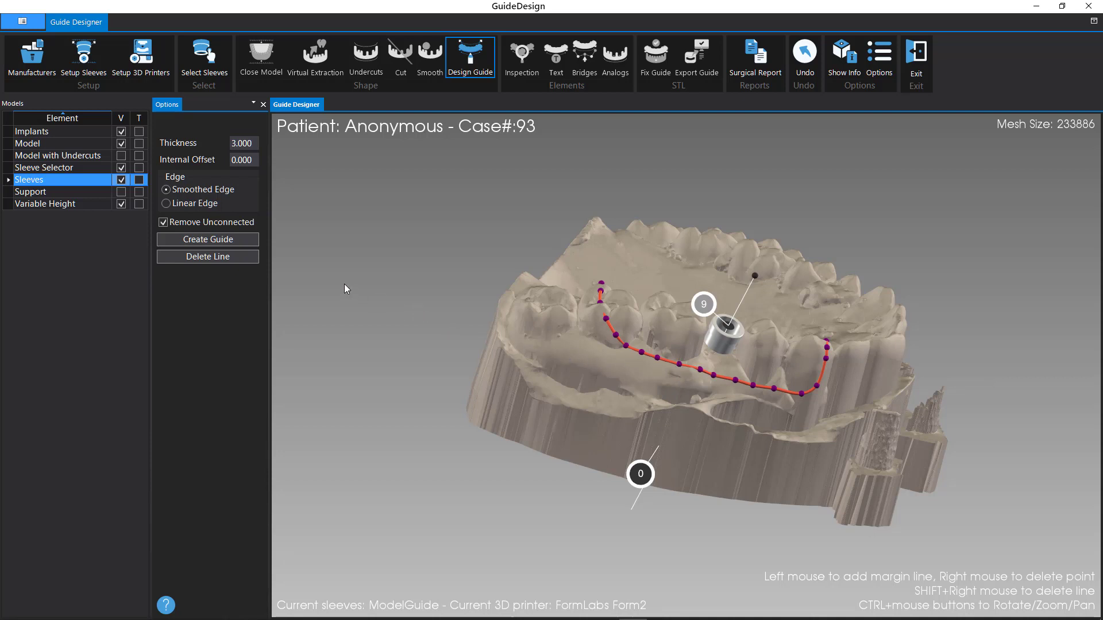
- Create the surgical guide from the margin line with thickness 3.000, internal offset 0.000 and a smoothed edge
left_click(233, 244)
left_click_drag(427, 290, 350, 318, "ctrl")
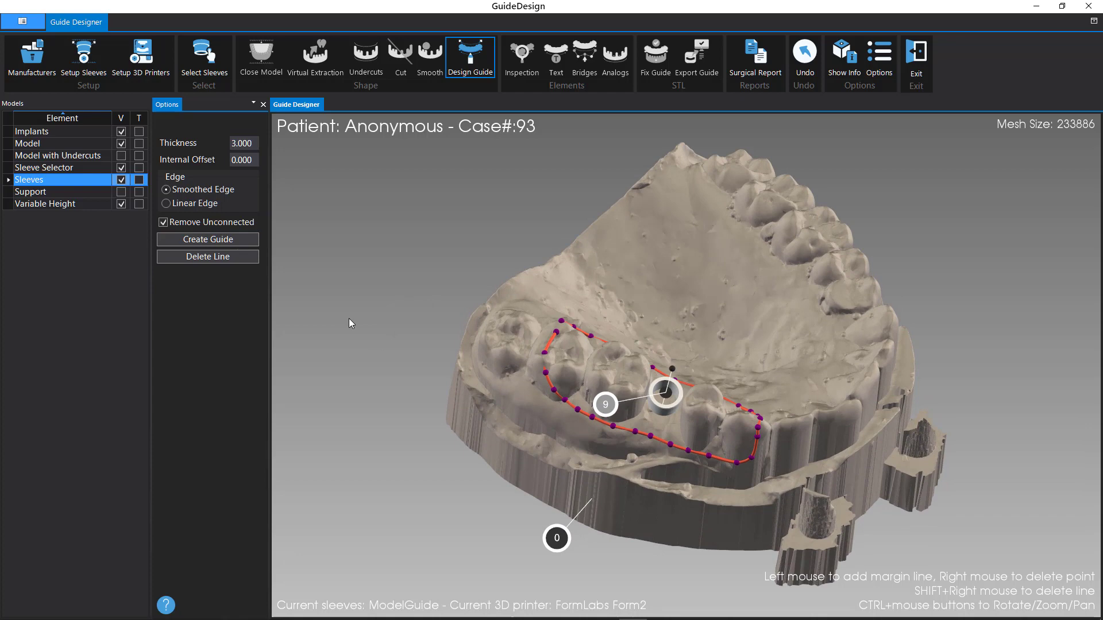
left_click(223, 242)
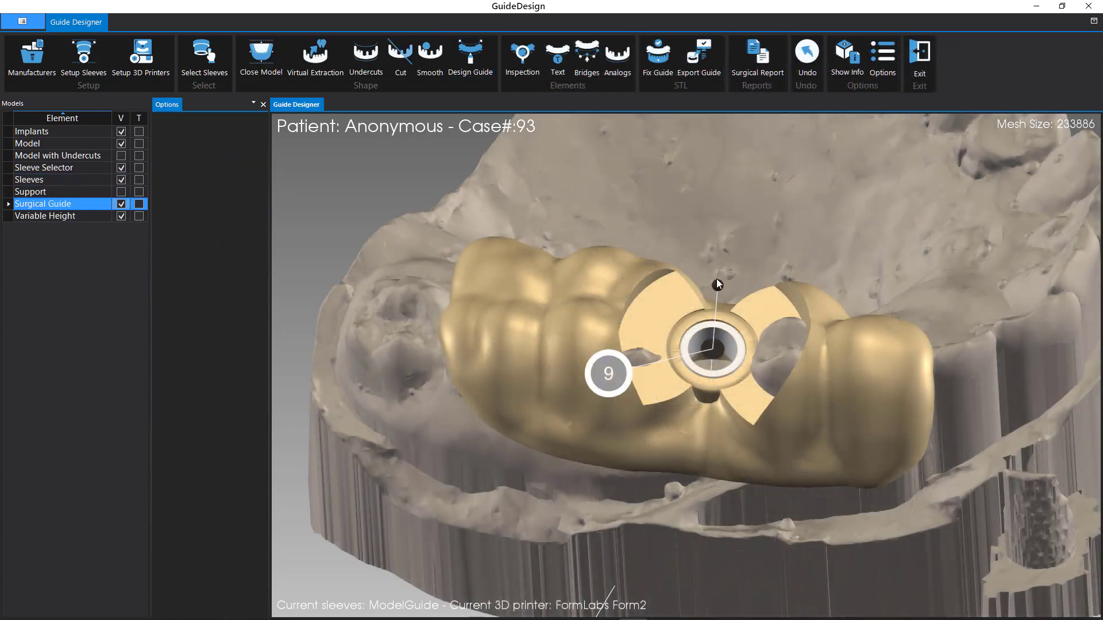
left_click_drag(717, 281, 727, 387)
middle_click_drag(730, 384, 746, 285)
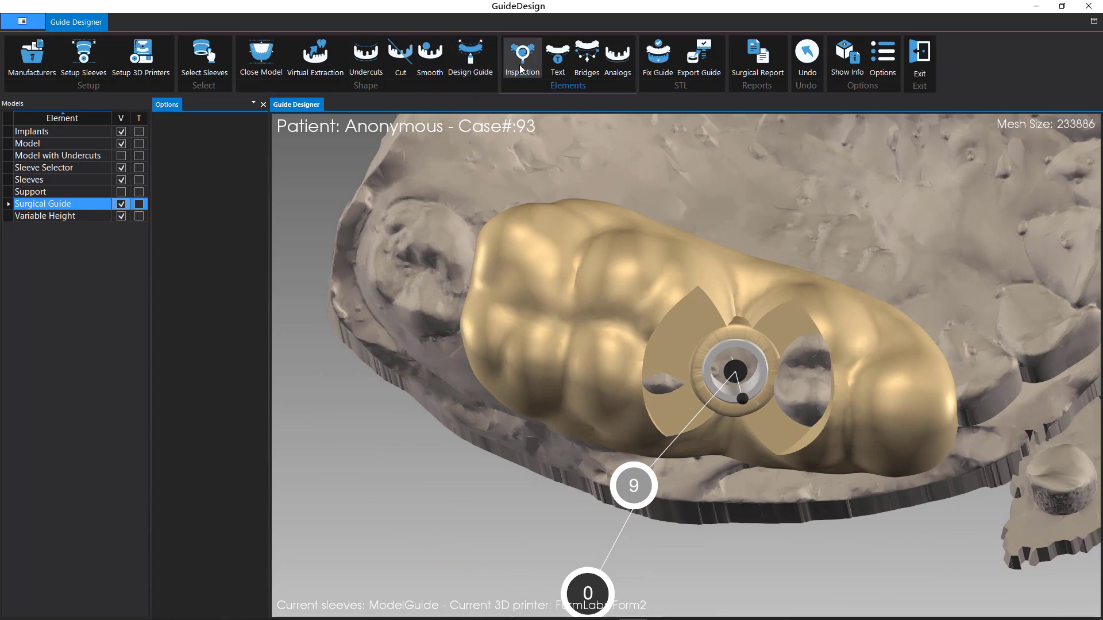
- Cut a round-box inspection window of size 6.000 and thickness 20.000 into the guide over the contact of the two molars
left_click(521, 68)
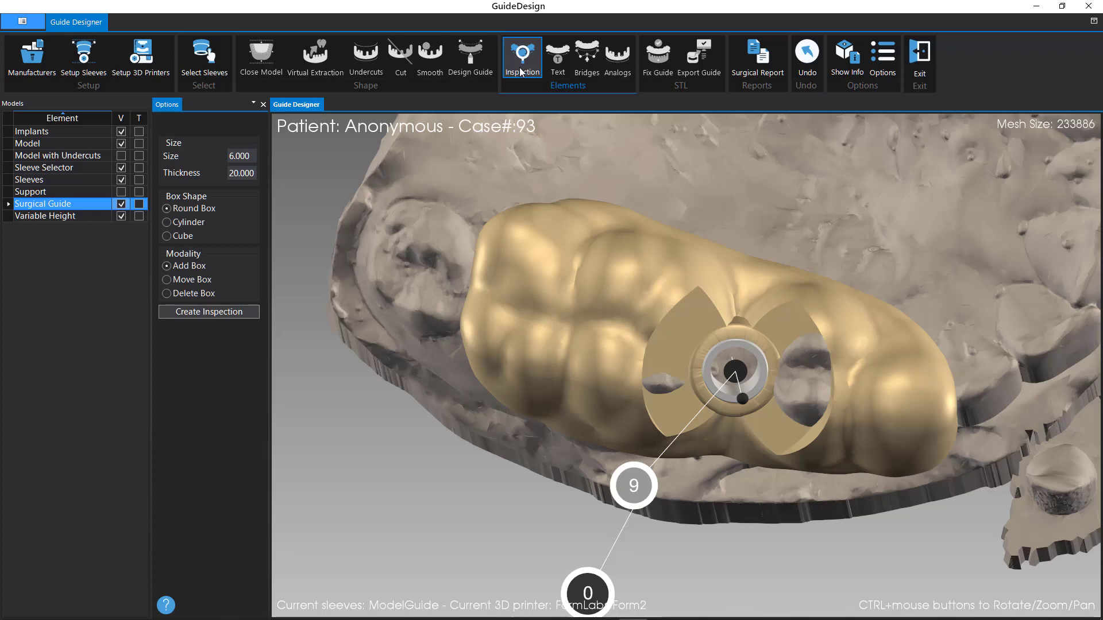
left_click(572, 313)
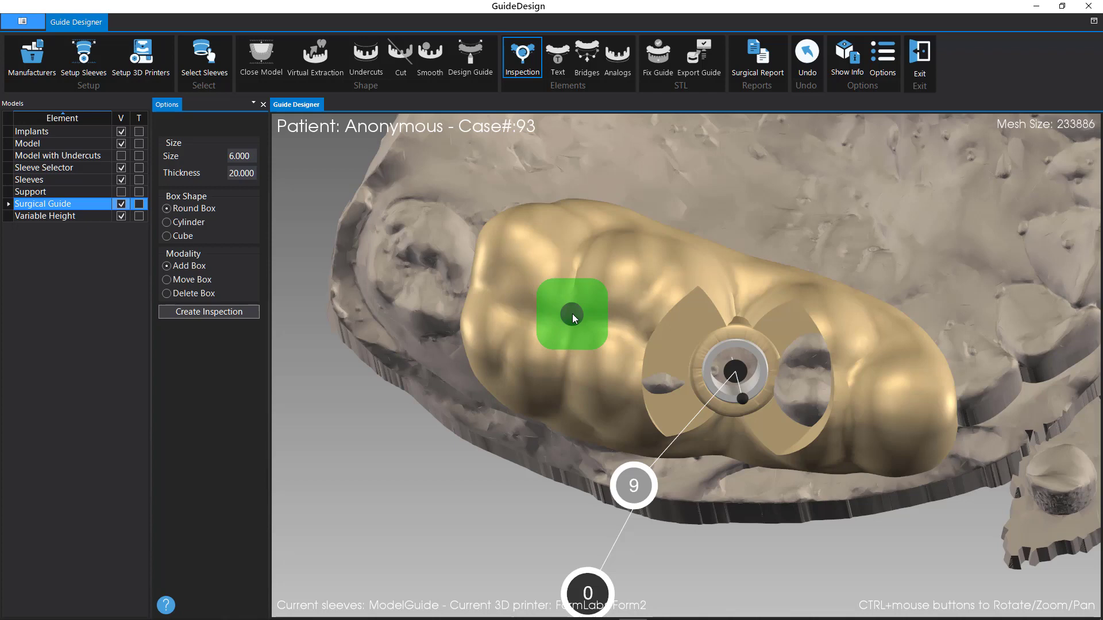
left_click(229, 313)
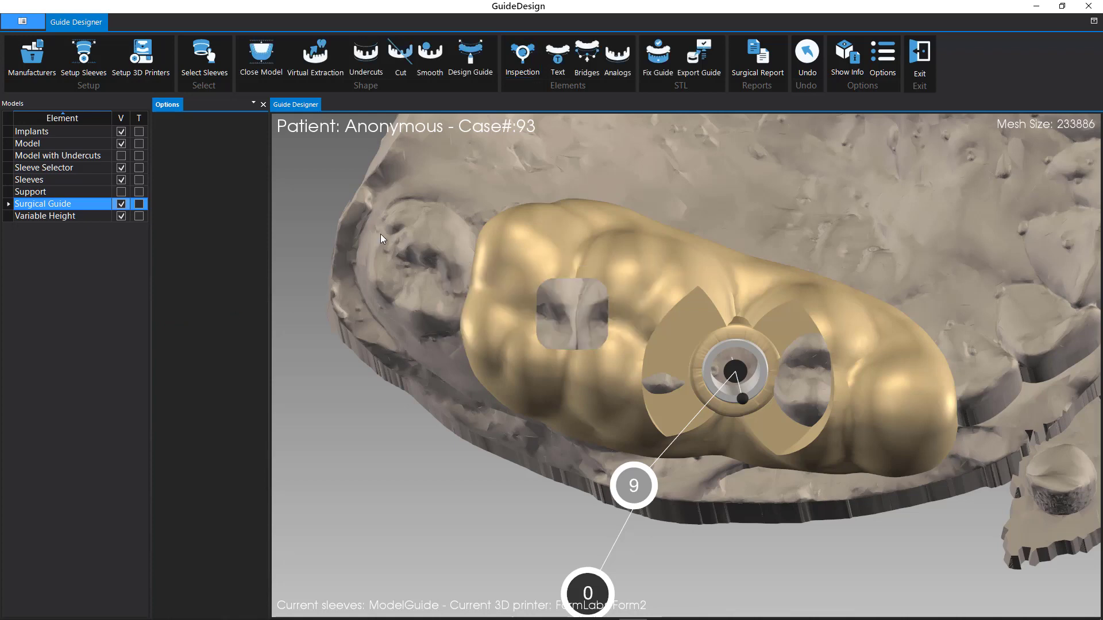
- Emboss the raised text "3.2x11.5" with size 2.0 and thickness 1.5 on the guide's buccal face above the sleeve opening
left_click_drag(385, 209, 620, 256)
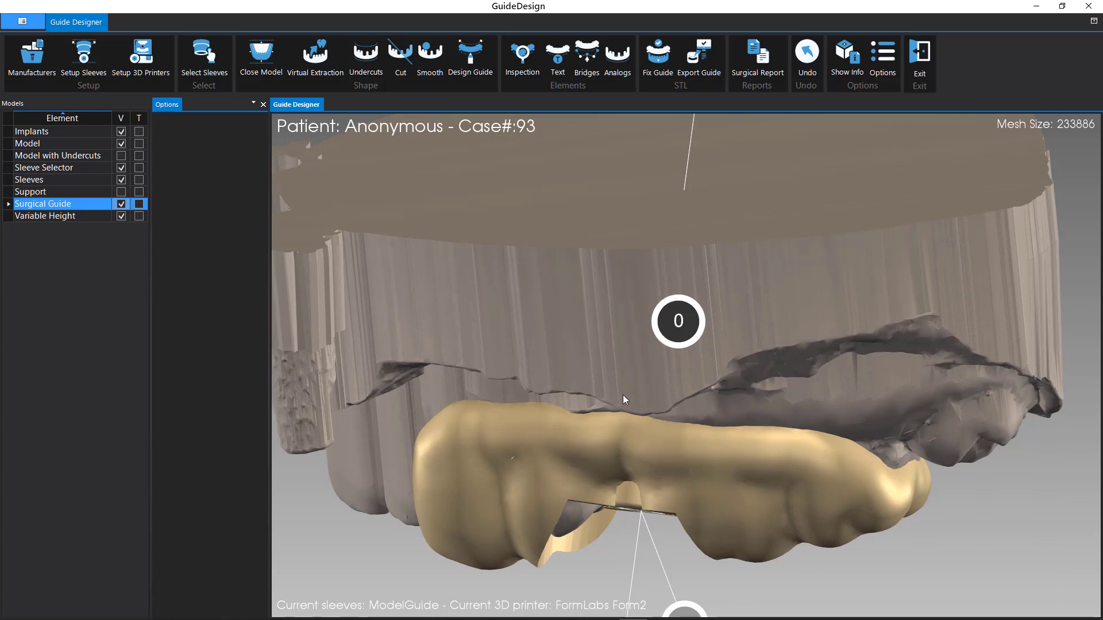
left_click_drag(623, 395, 584, 246)
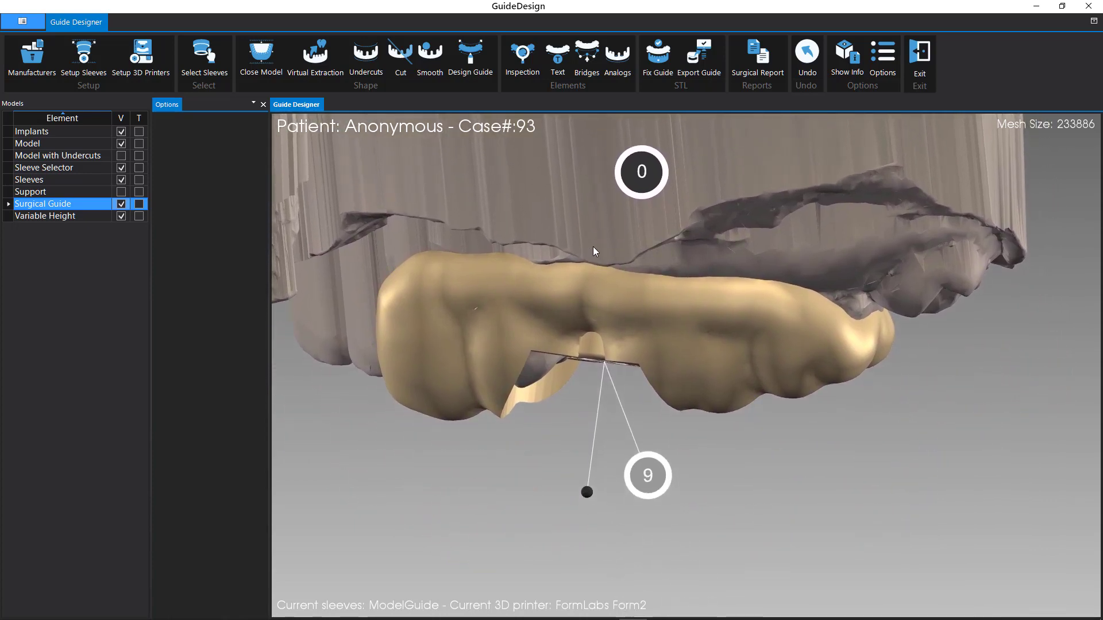
left_click_drag(667, 328, 695, 322)
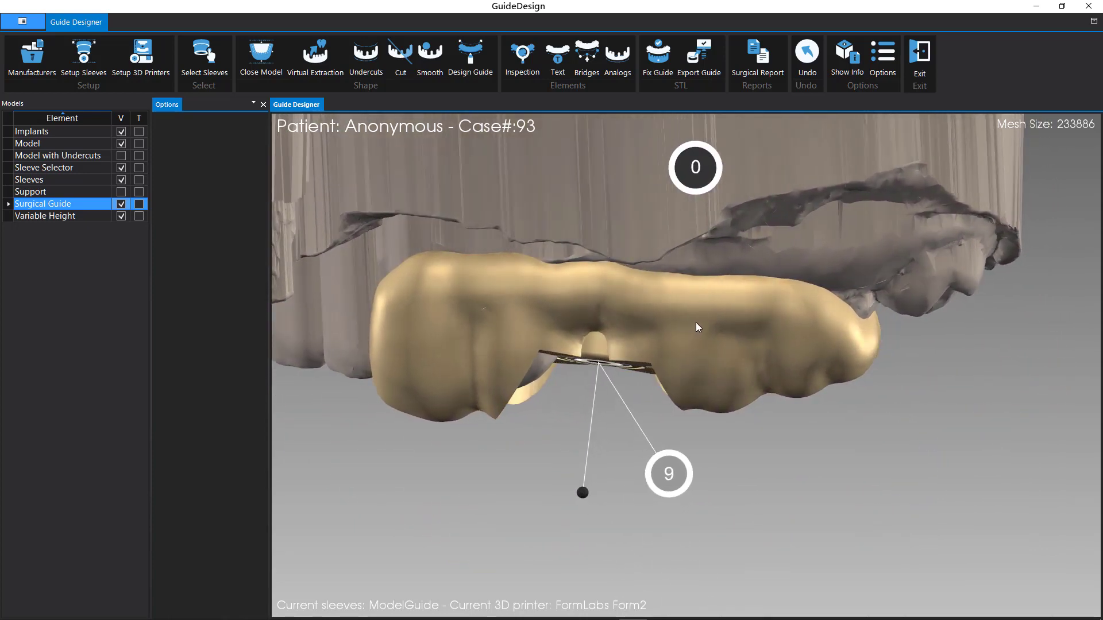
left_click(555, 57)
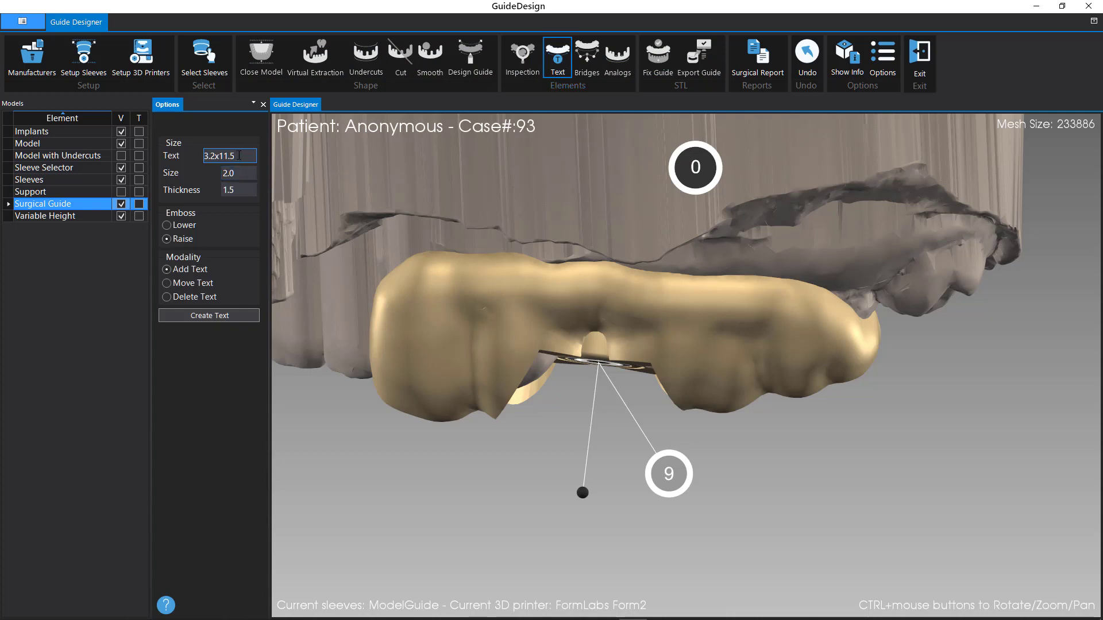
left_click_drag(239, 156, 205, 158)
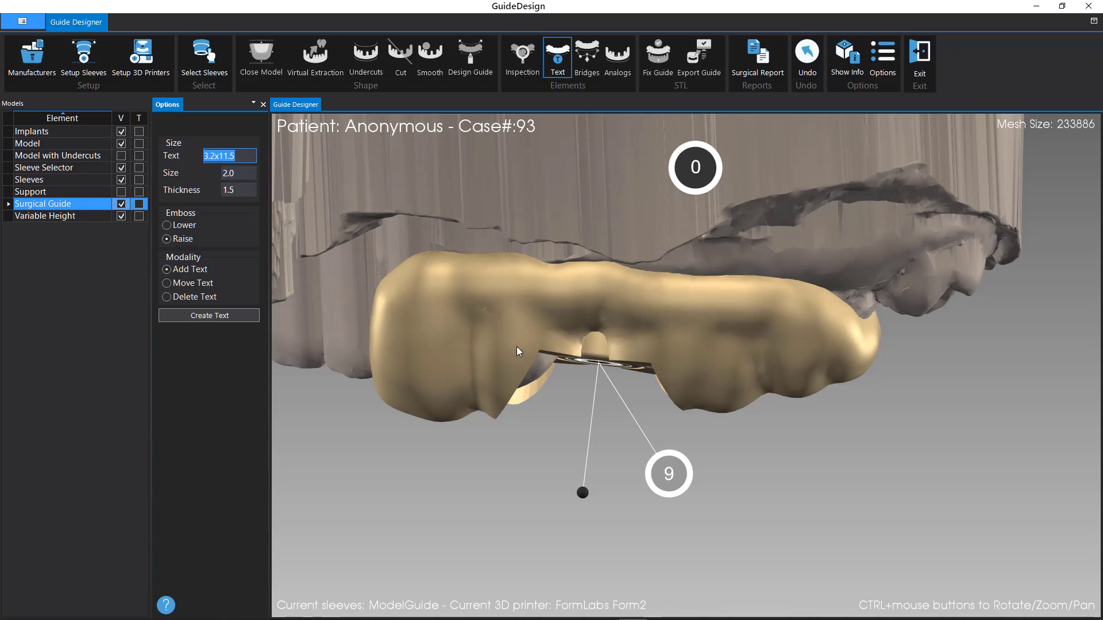
left_click(535, 306)
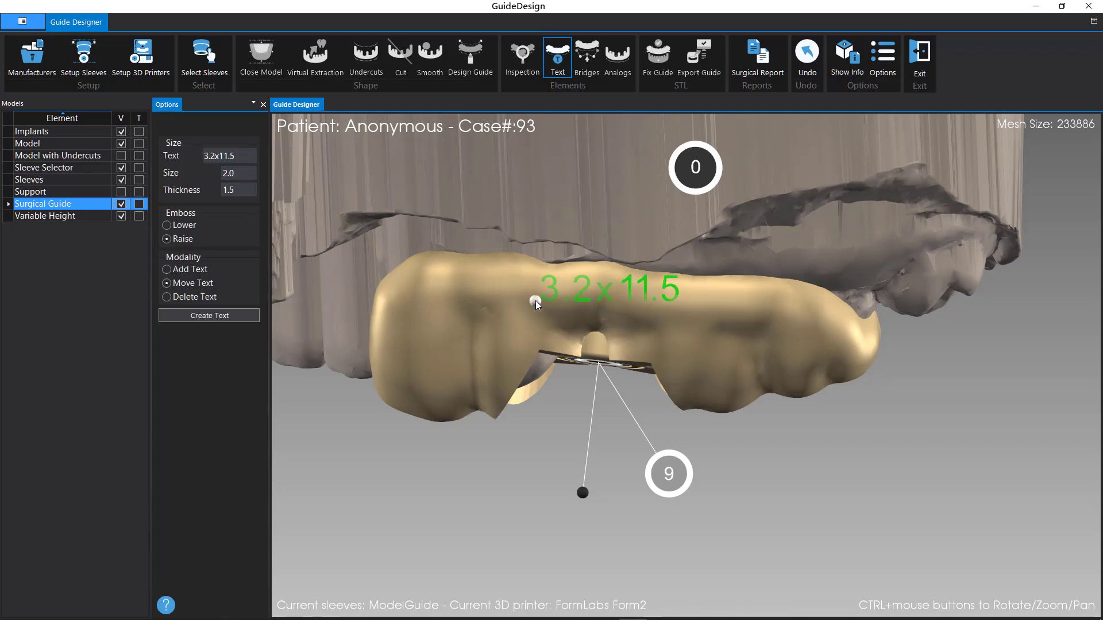
left_click_drag(538, 304, 525, 320)
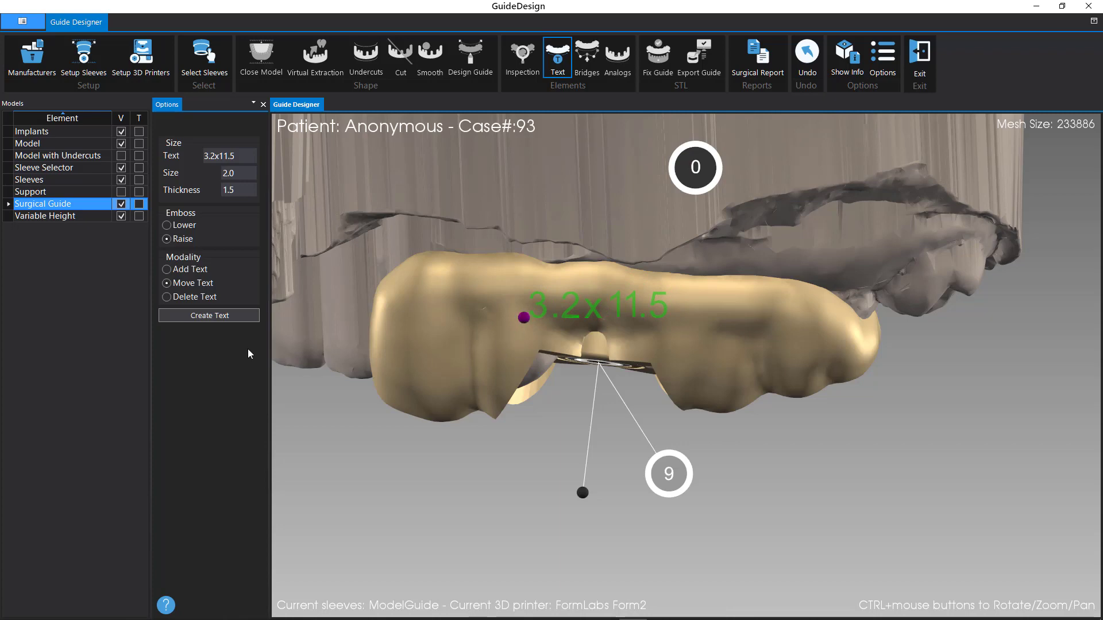
left_click(185, 240)
left_click(193, 316)
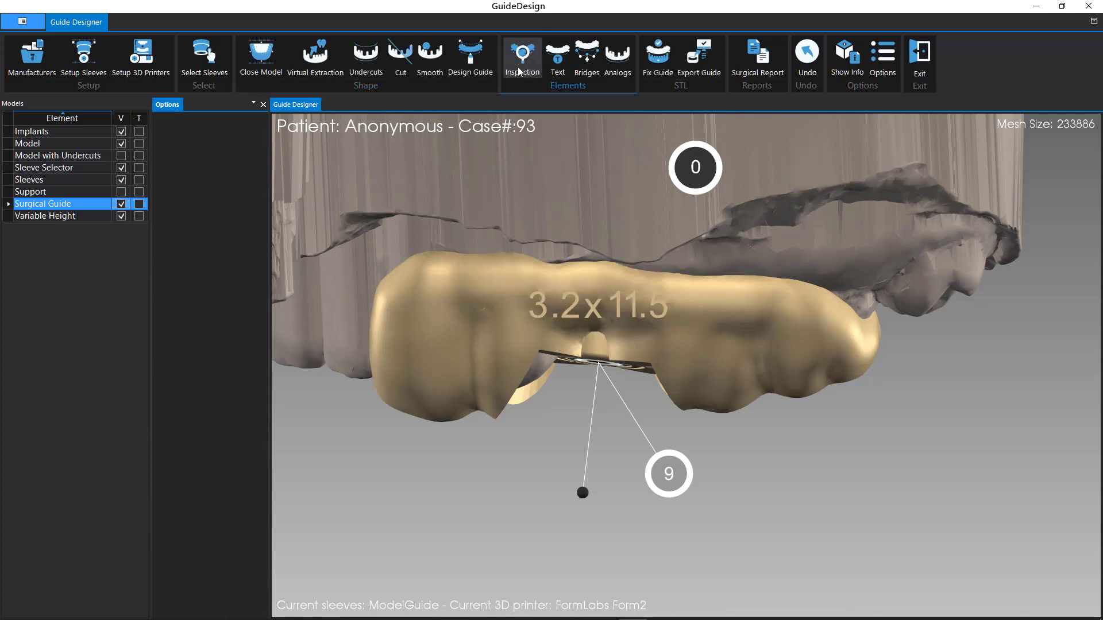
- Emboss the patient's full name as raised text with size 2.0 and thickness 1.5 on the guide's buccal face beside the sleeve opening
left_click(555, 65)
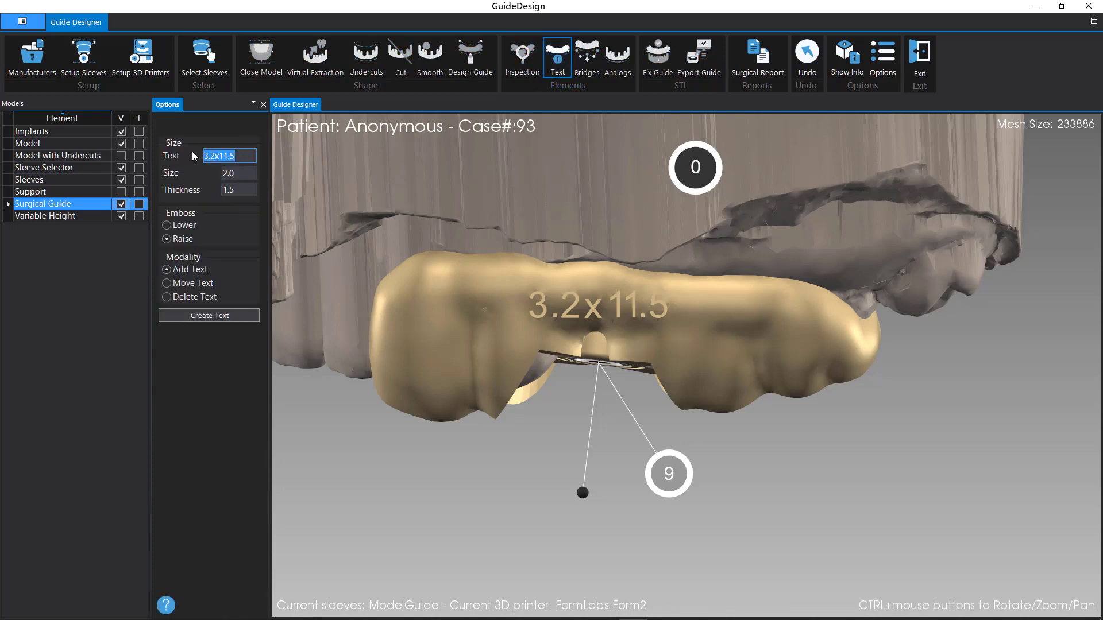
type("Jane Doe")
left_click(696, 352)
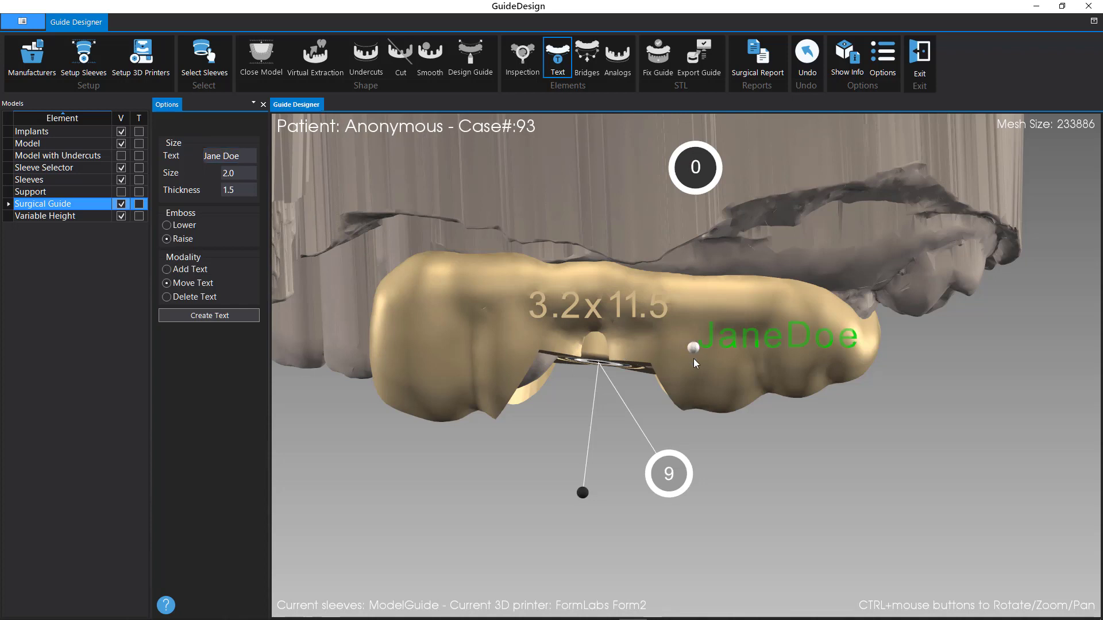
left_click_drag(697, 353, 691, 369)
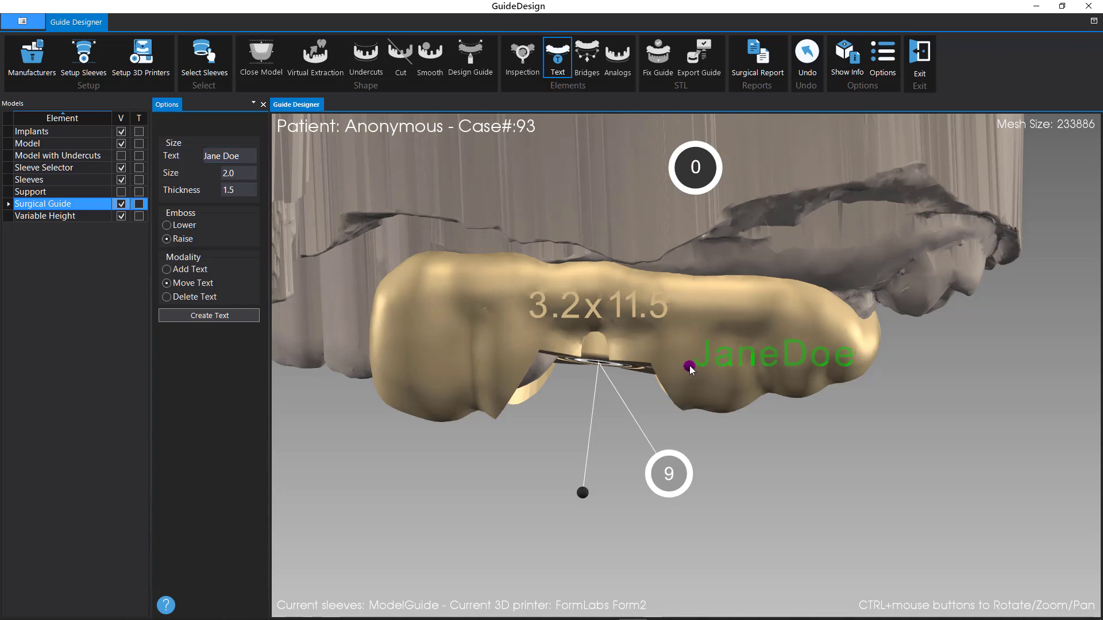
left_click(246, 320)
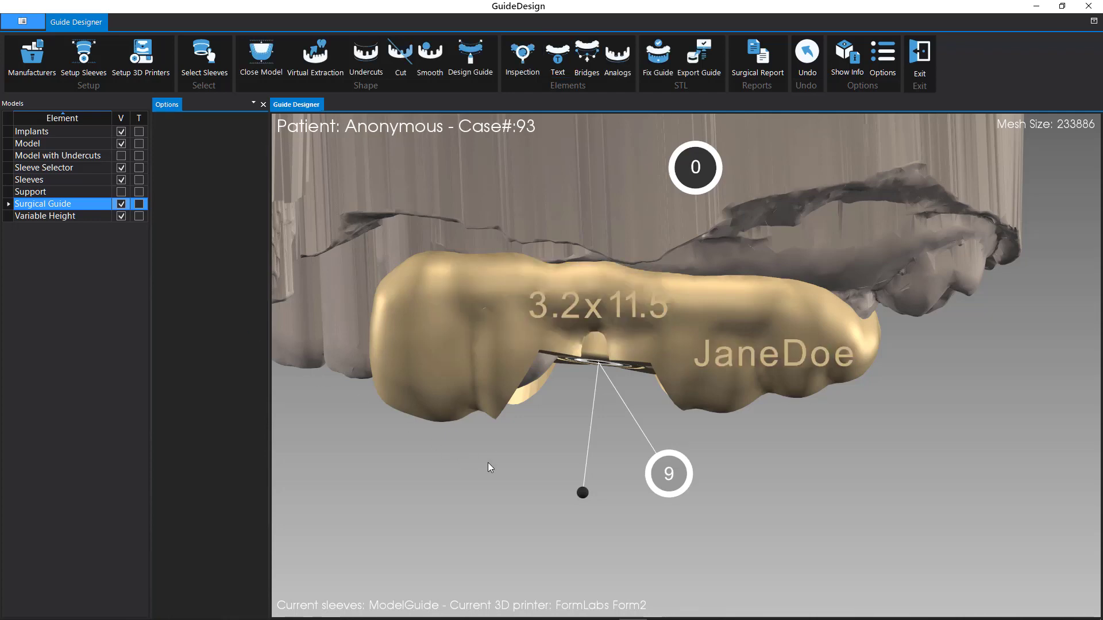
left_click_drag(488, 463, 530, 435, "ctrl")
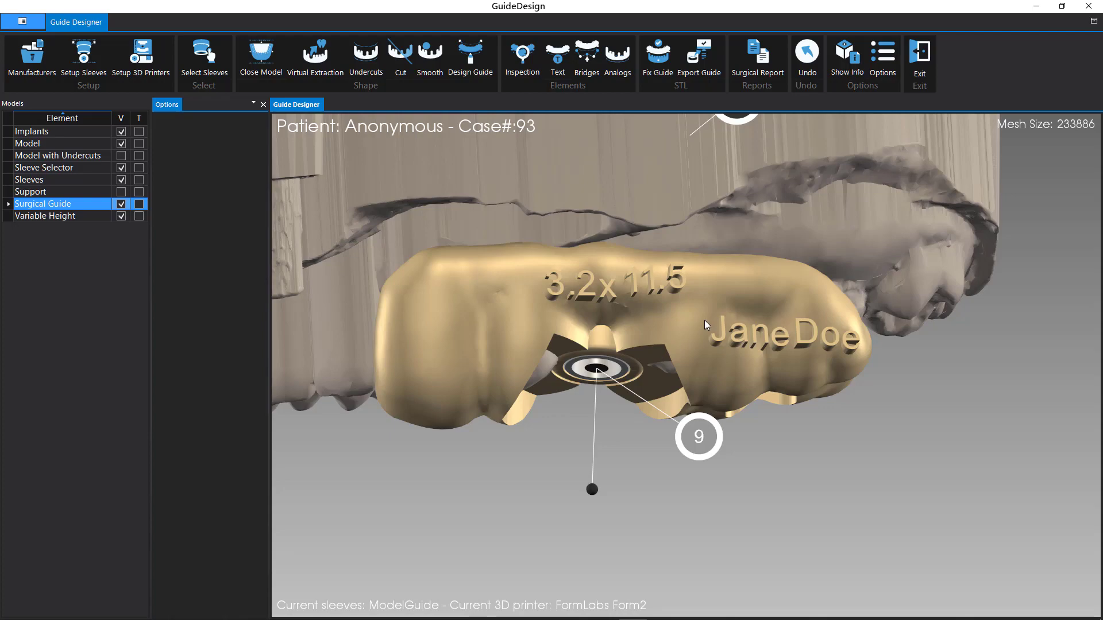
- Exit the guide designer to Implant 3D and open the models list to view the surgical guide on the aligned scan
left_click(920, 72)
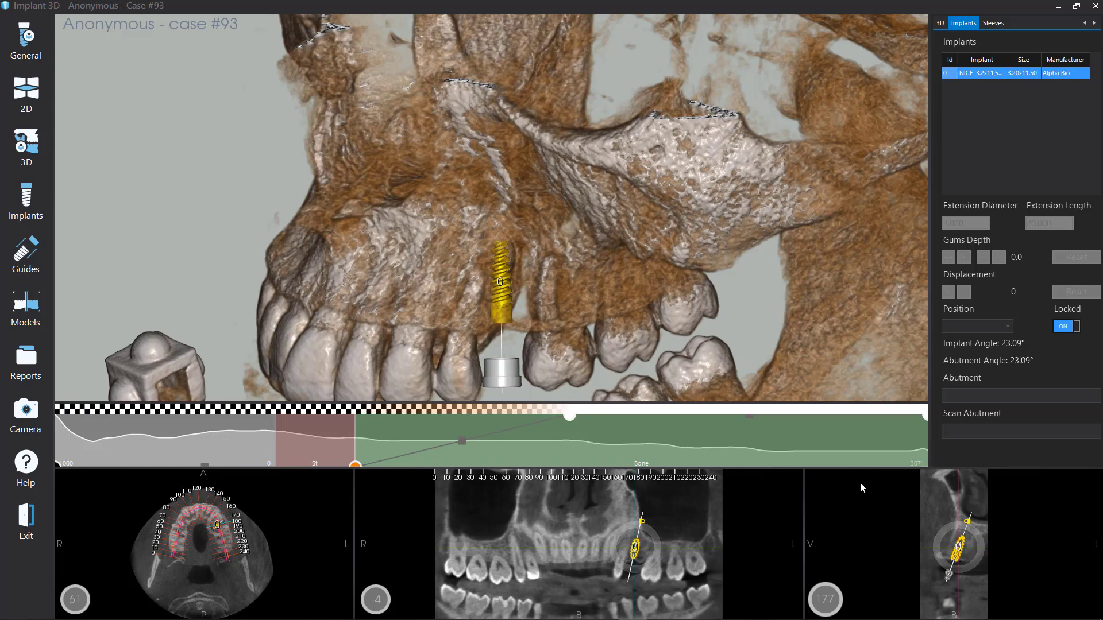
left_click(692, 334)
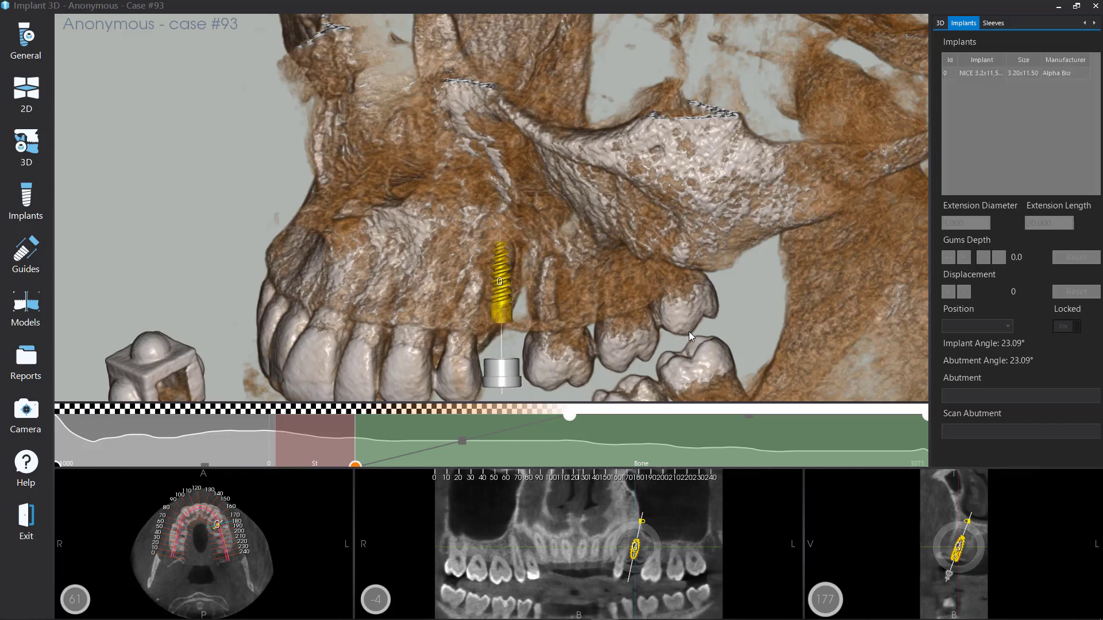
left_click_drag(664, 286, 636, 284)
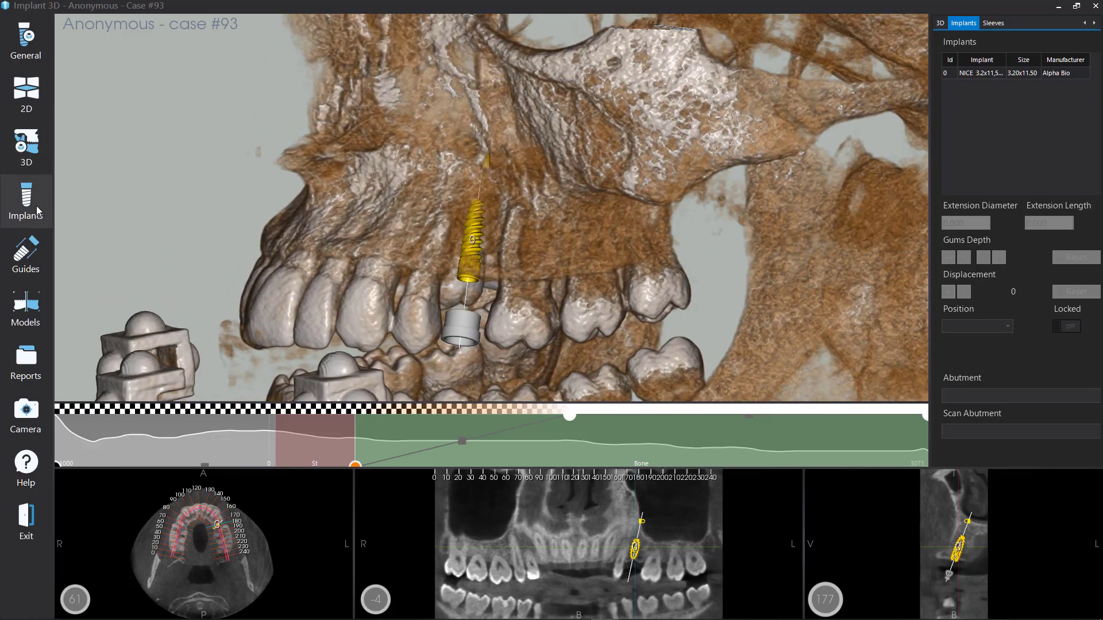
left_click(29, 293)
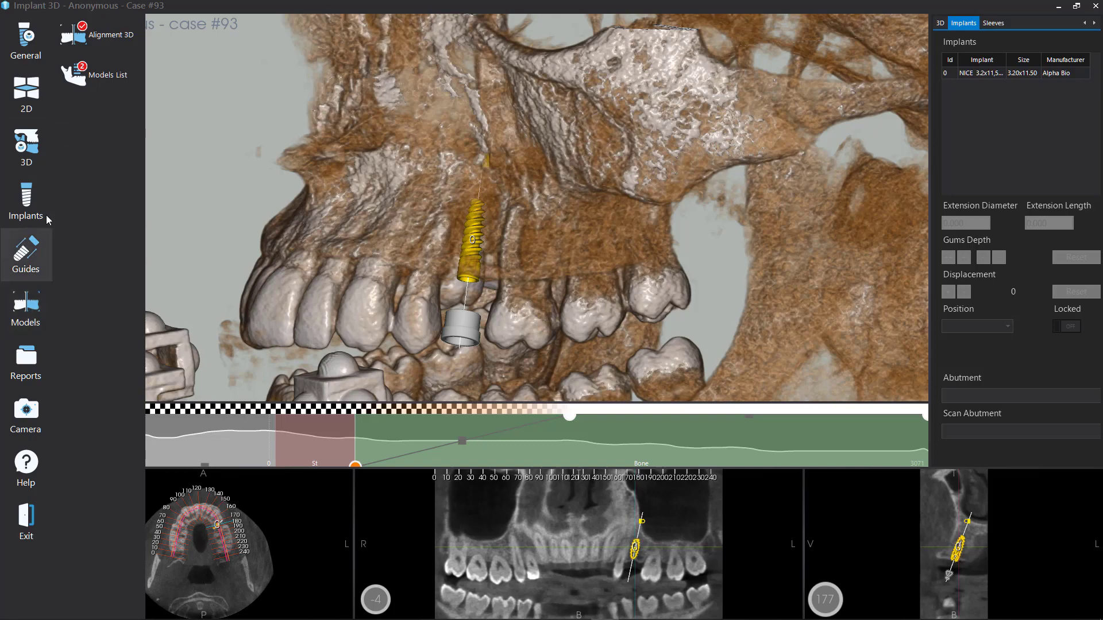
left_click(83, 77)
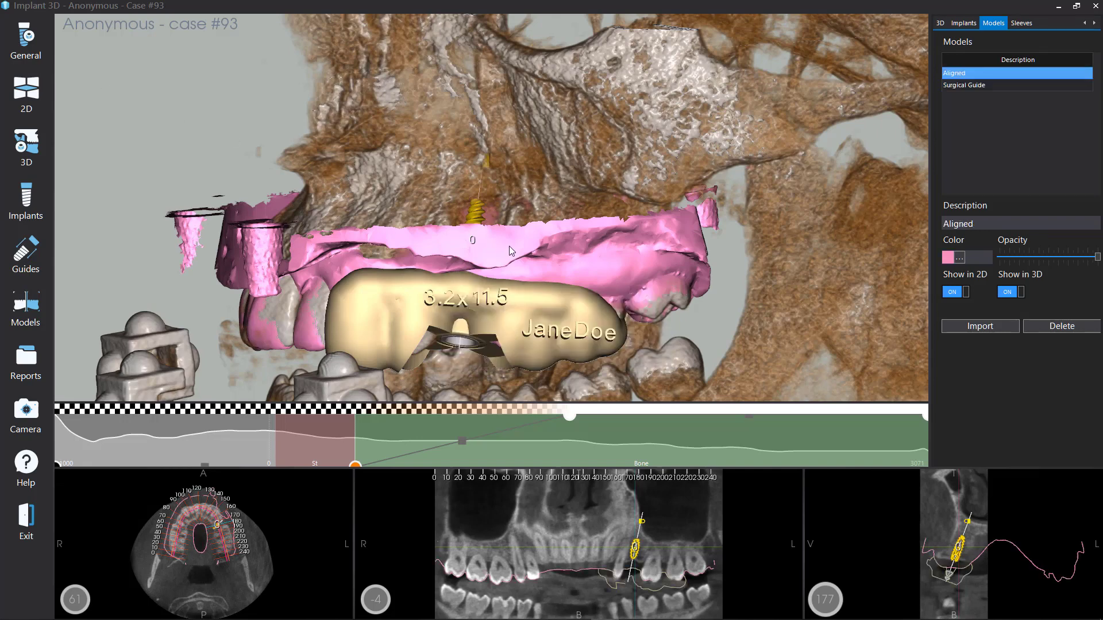
left_click_drag(509, 252, 501, 193)
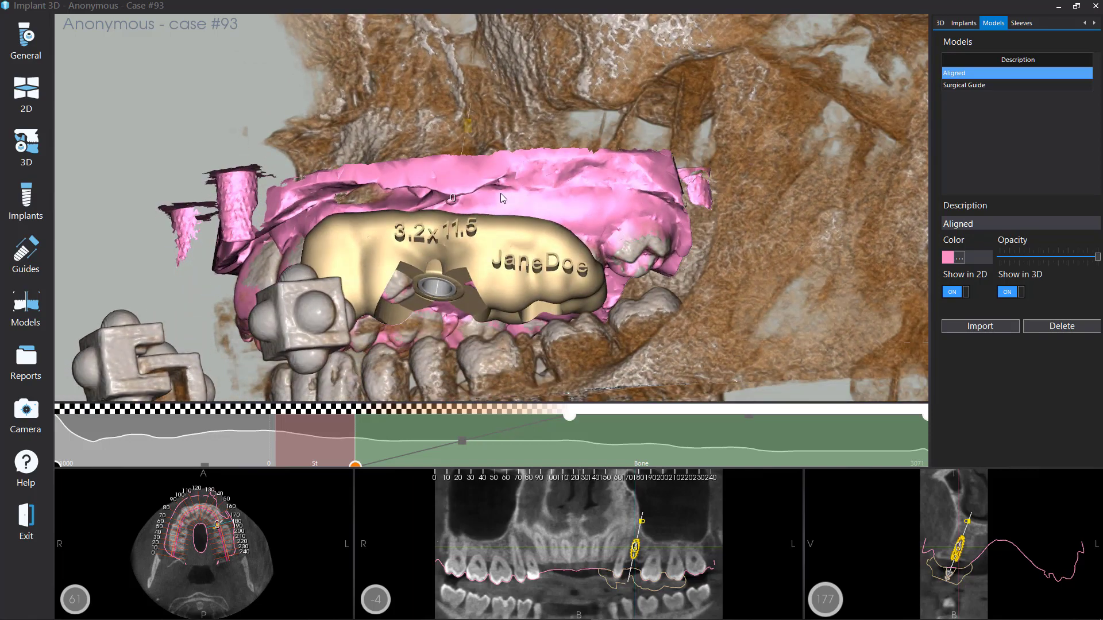